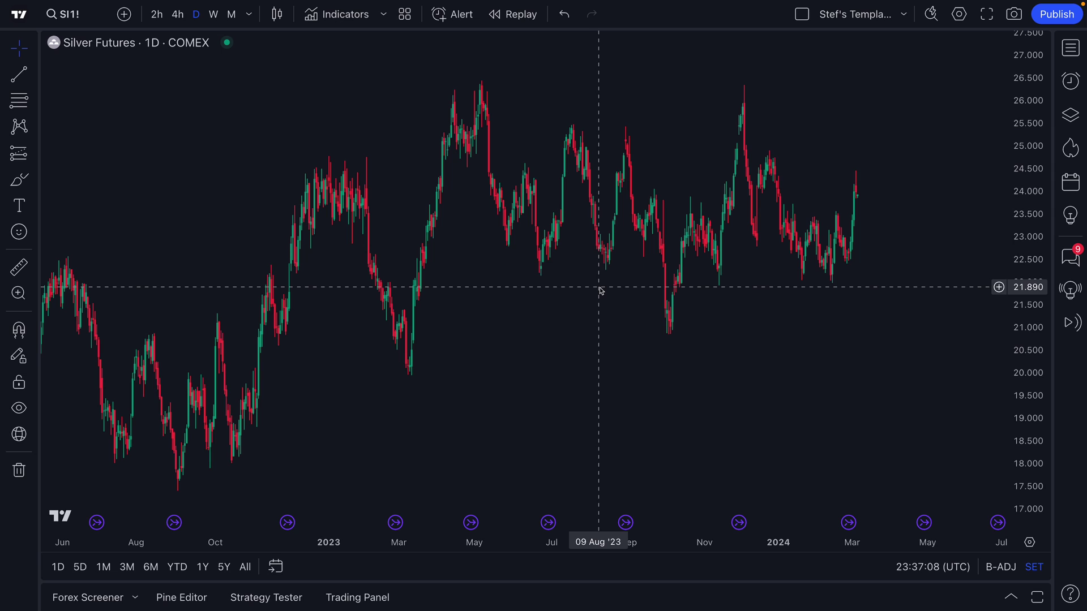
# Step: Apply the MA Exp Ribbon default template, adding eight EMAs (20 to 55) and Volume to the silver chart
pyautogui.scroll(1, 451, 278)
pyautogui.scroll(4, 451, 278)
pyautogui.moveTo(521, 387); pyautogui.dragTo(453, 383)
pyautogui.scroll(-1, 459, 374)
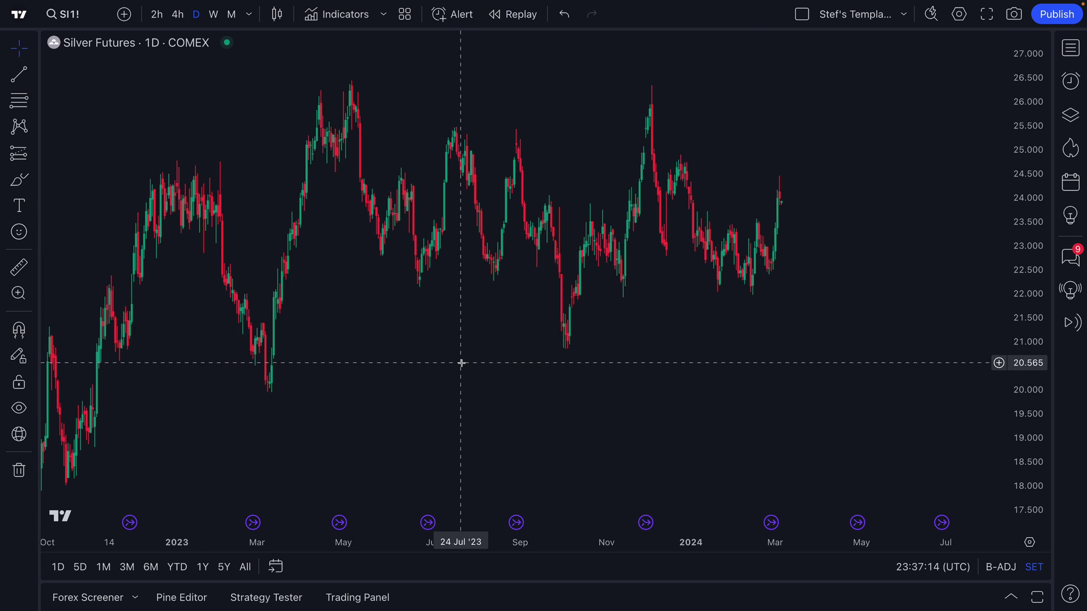
pyautogui.scroll(-3, 460, 362)
pyautogui.moveTo(460, 360); pyautogui.dragTo(436, 359)
pyautogui.scroll(3, 442, 362)
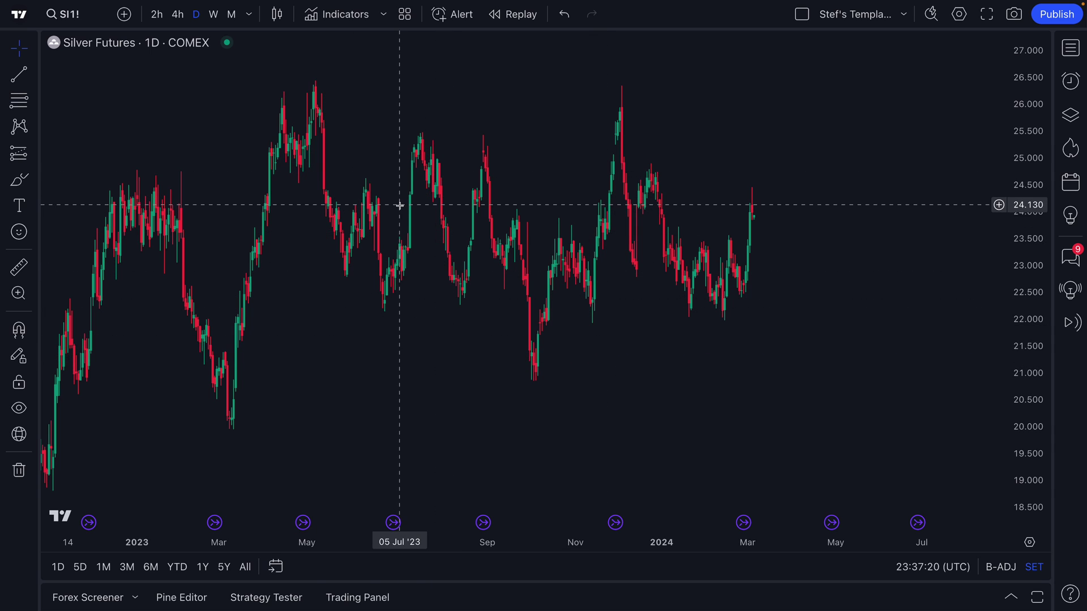
pyautogui.scroll(-1, 399, 205)
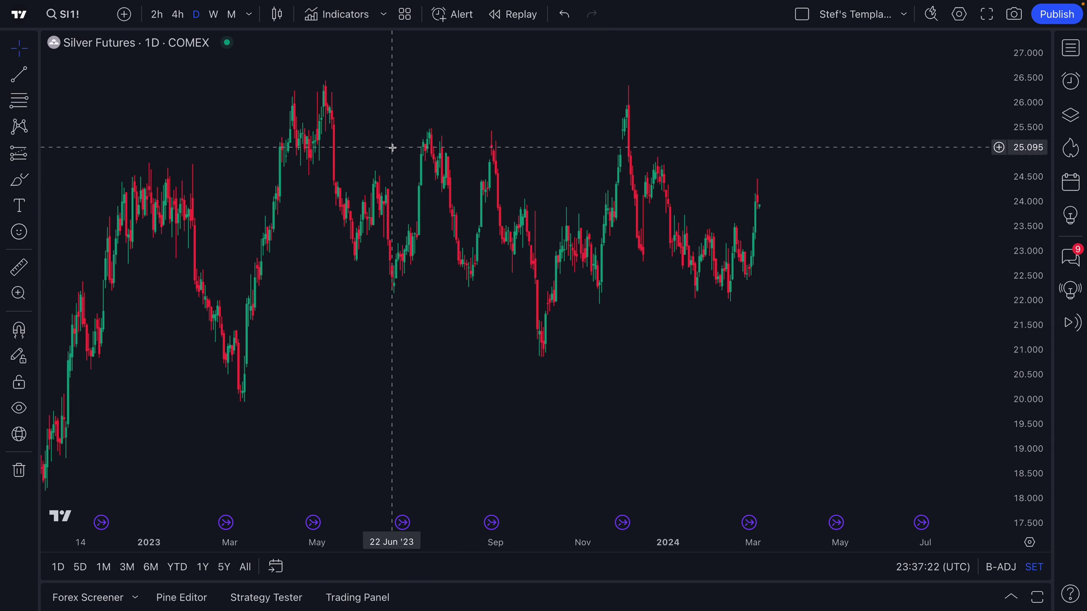
pyautogui.click(404, 15)
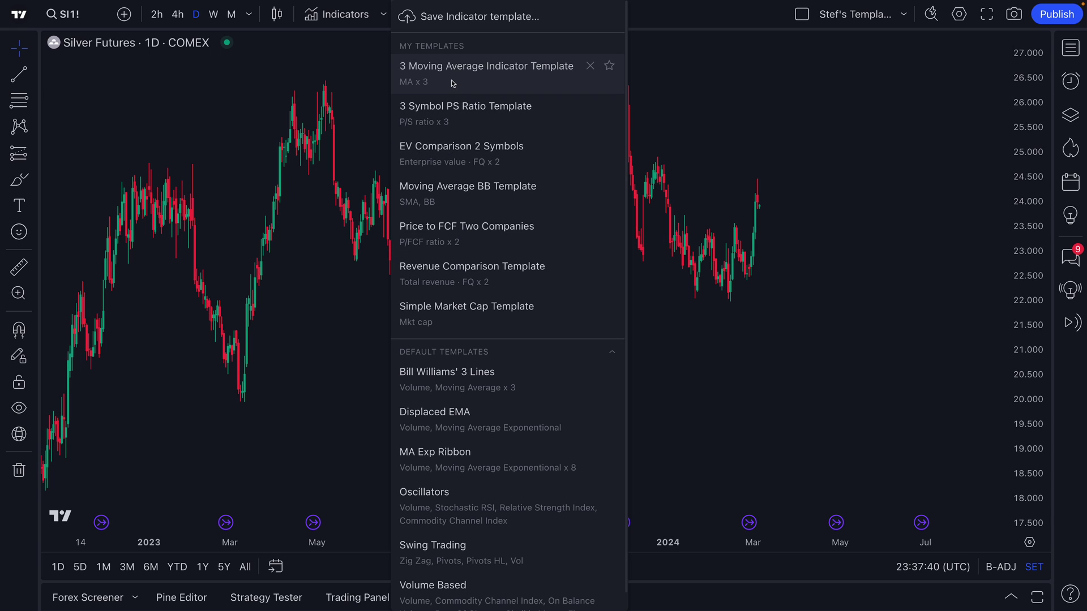
pyautogui.scroll(-1, 453, 139)
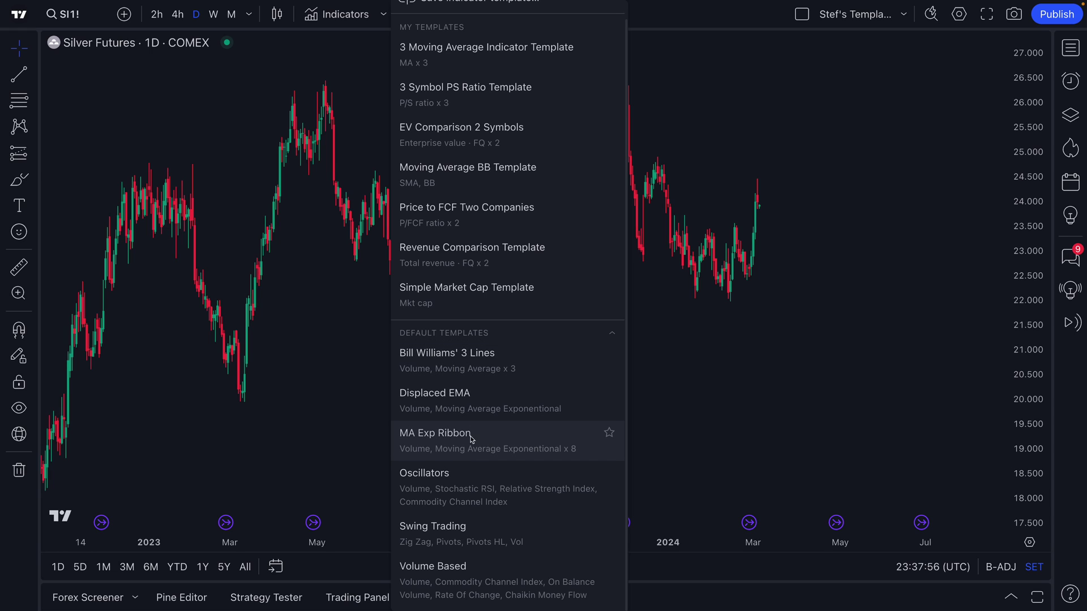
pyautogui.click(425, 435)
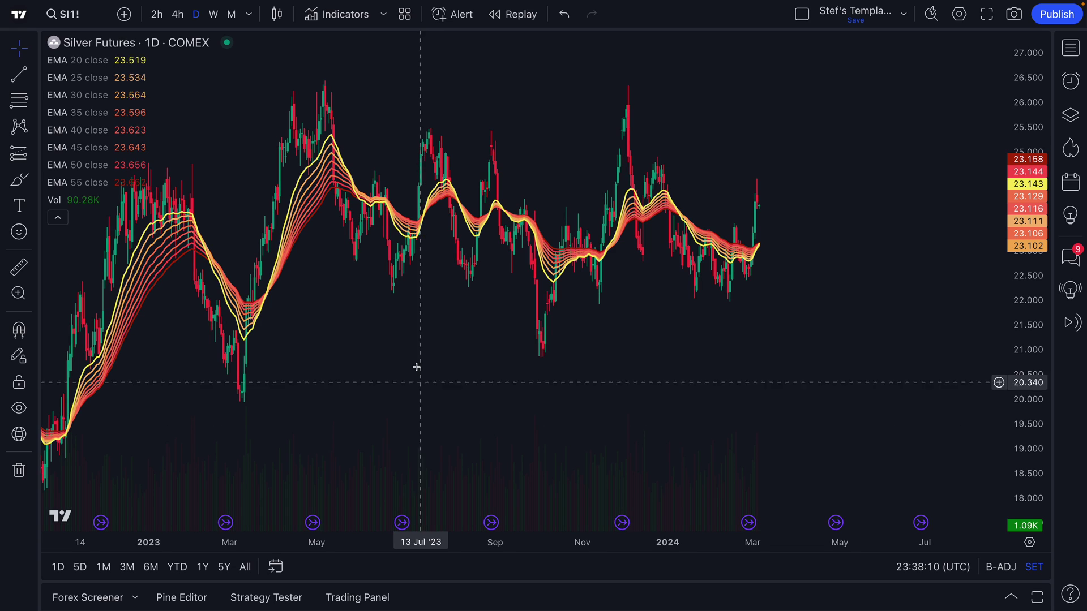
pyautogui.click(405, 14)
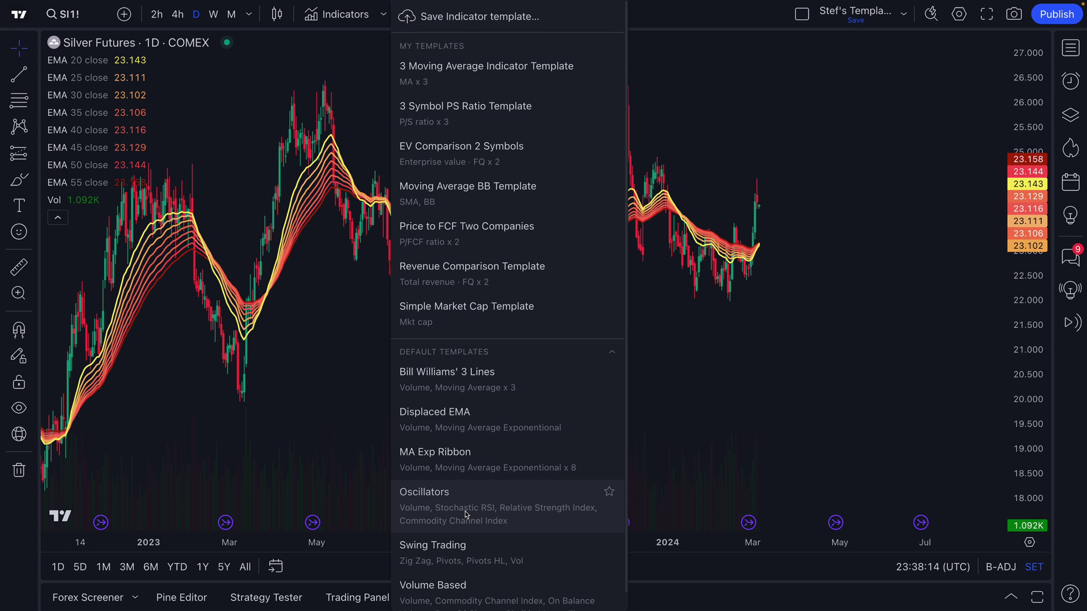
# Step: Apply the Oscillators template, then replace it with the Volume Based template's CCI, OBV, ROC and CMF
pyautogui.click(420, 502)
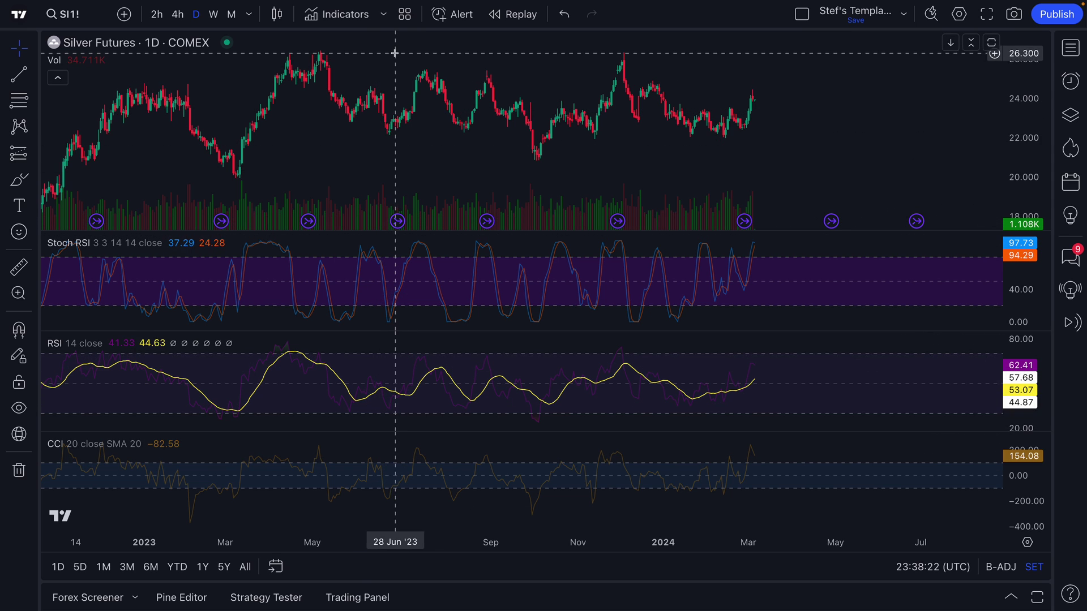
pyautogui.click(405, 17)
pyautogui.scroll(-1, 471, 474)
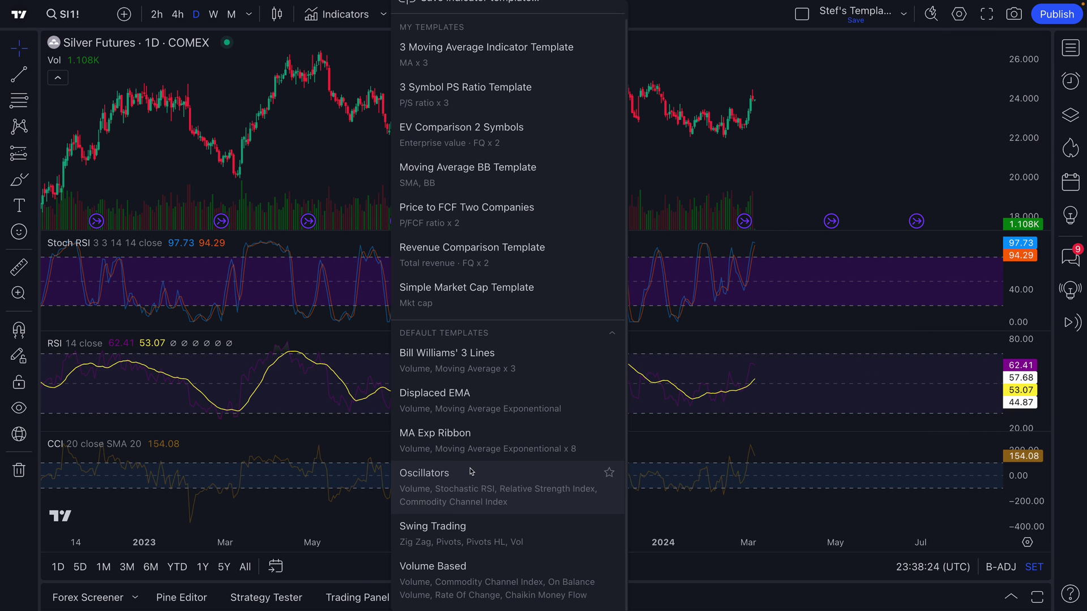
pyautogui.click(486, 577)
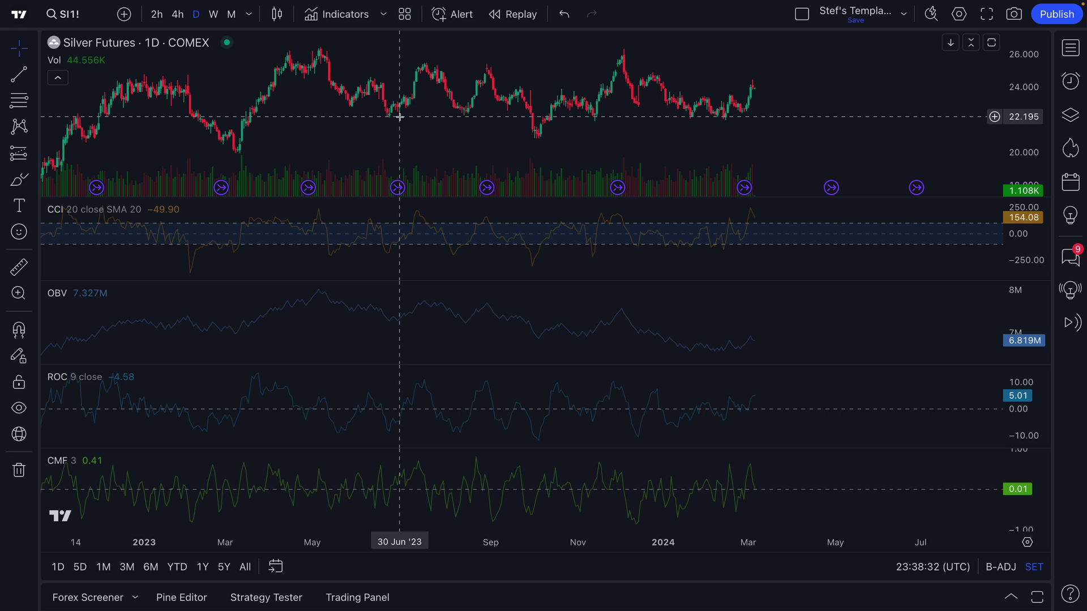
pyautogui.click(406, 16)
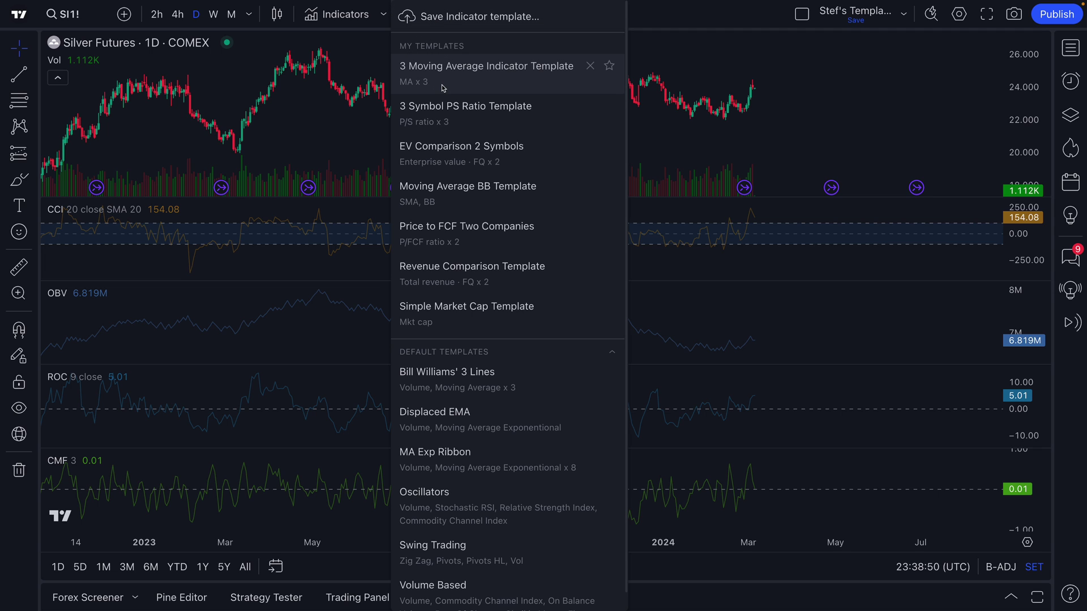
# Step: Delete the CCI, OBV, ROC and CMF panes, leaving only price and Volume on the silver chart
pyautogui.click(340, 94)
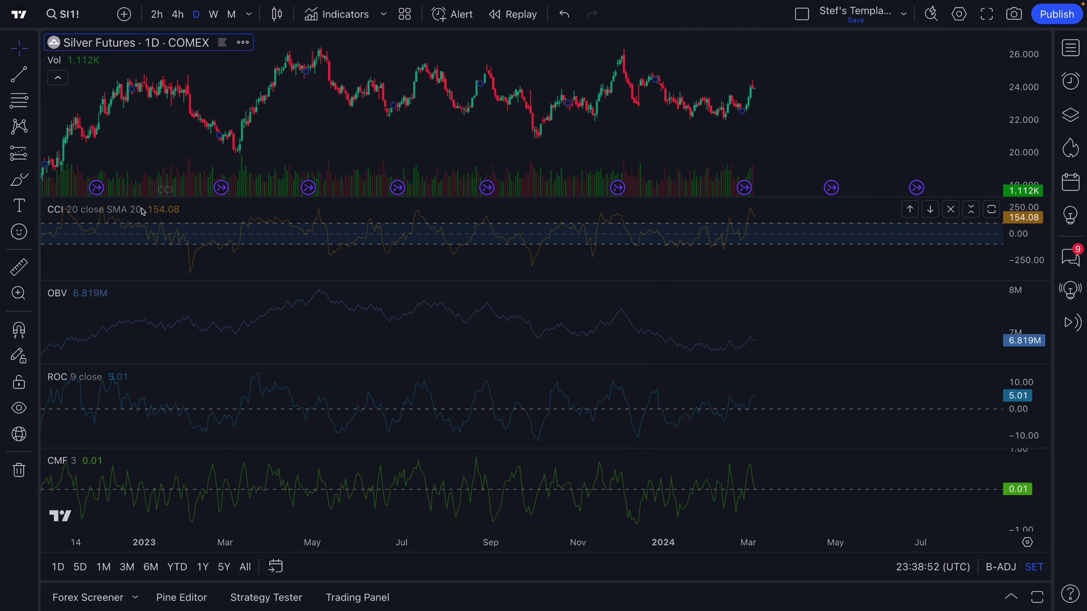
pyautogui.click(181, 210)
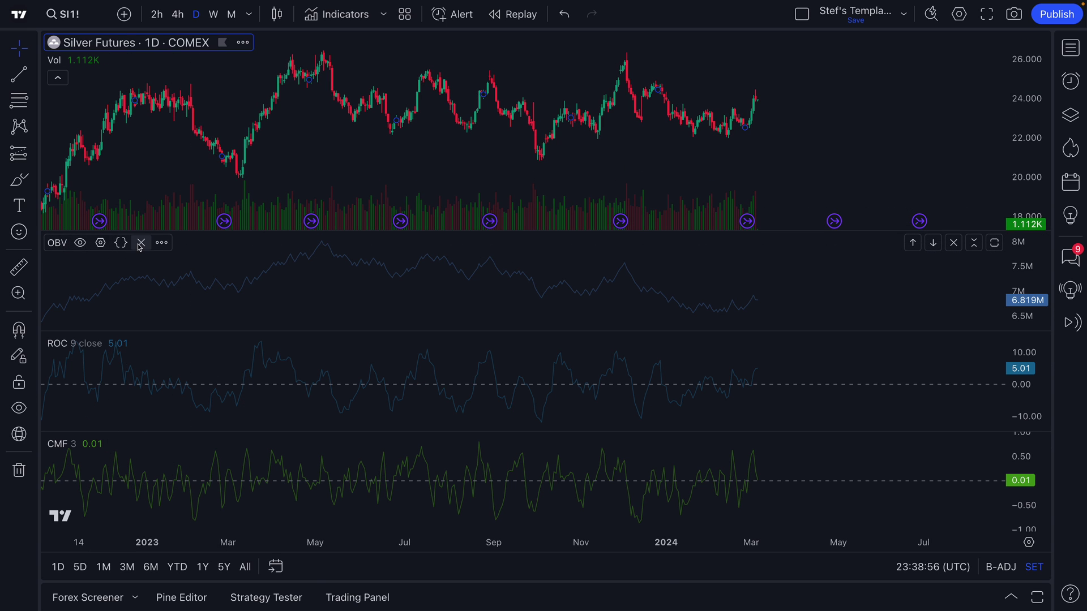
pyautogui.click(140, 247)
pyautogui.click(150, 292)
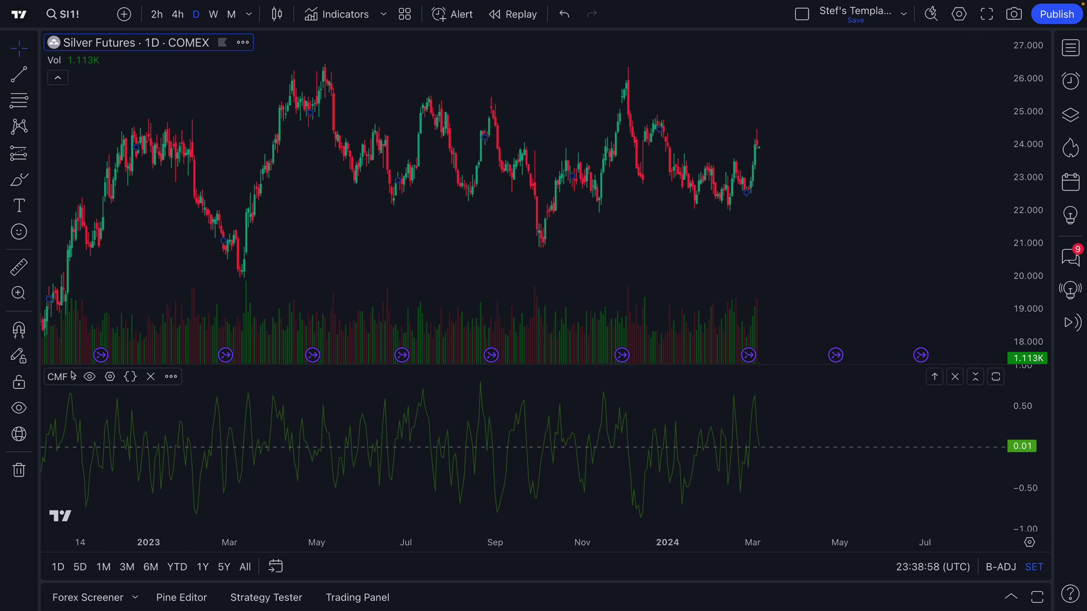
pyautogui.click(150, 376)
pyautogui.scroll(3, 347, 330)
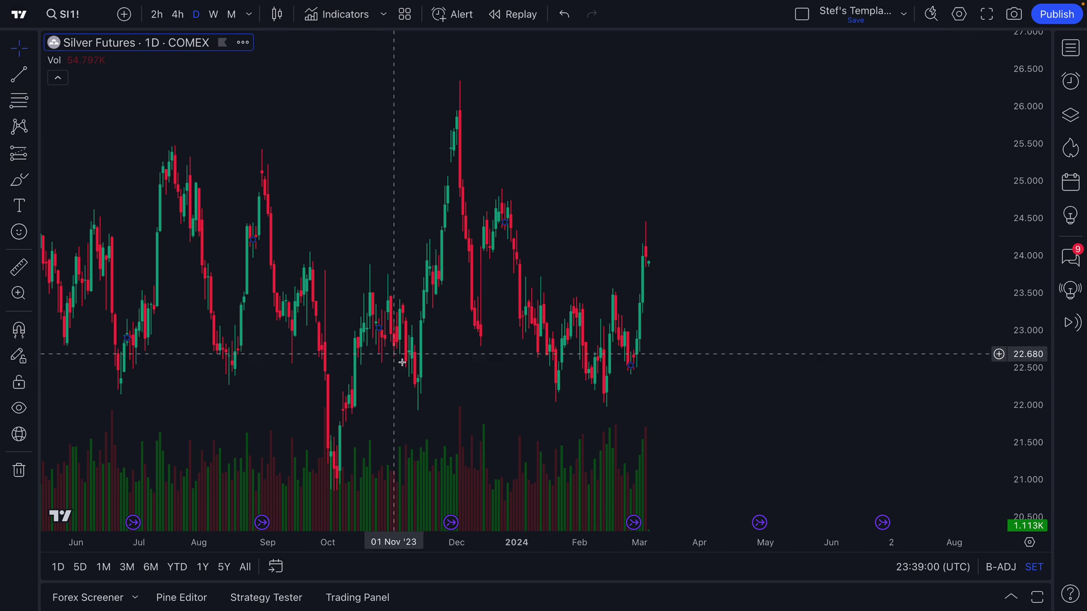
pyautogui.moveTo(439, 378); pyautogui.dragTo(487, 376)
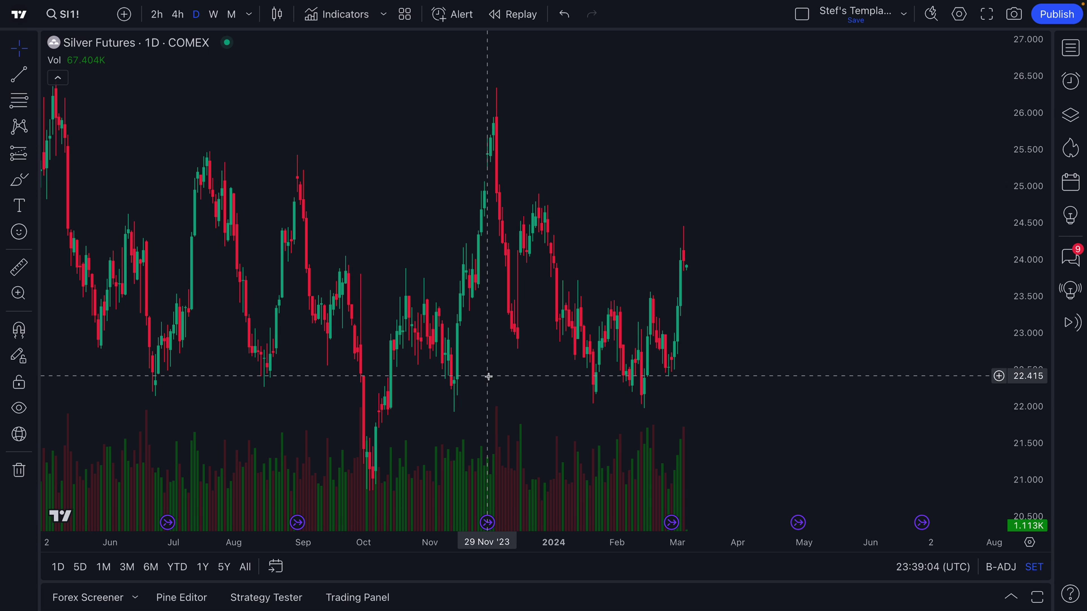
pyautogui.scroll(-1, 488, 375)
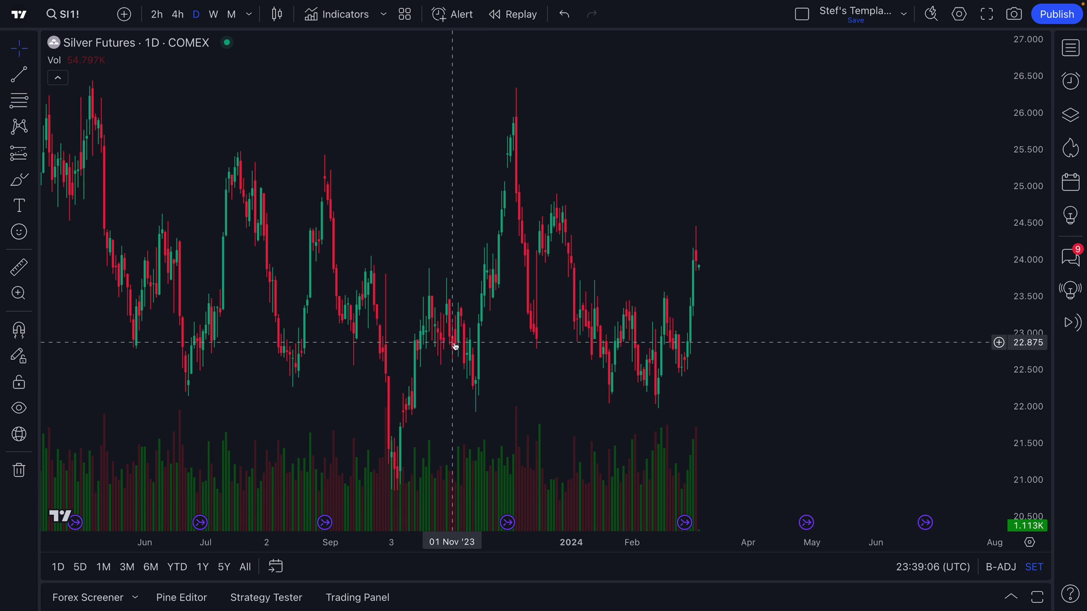
pyautogui.scroll(-2, 424, 277)
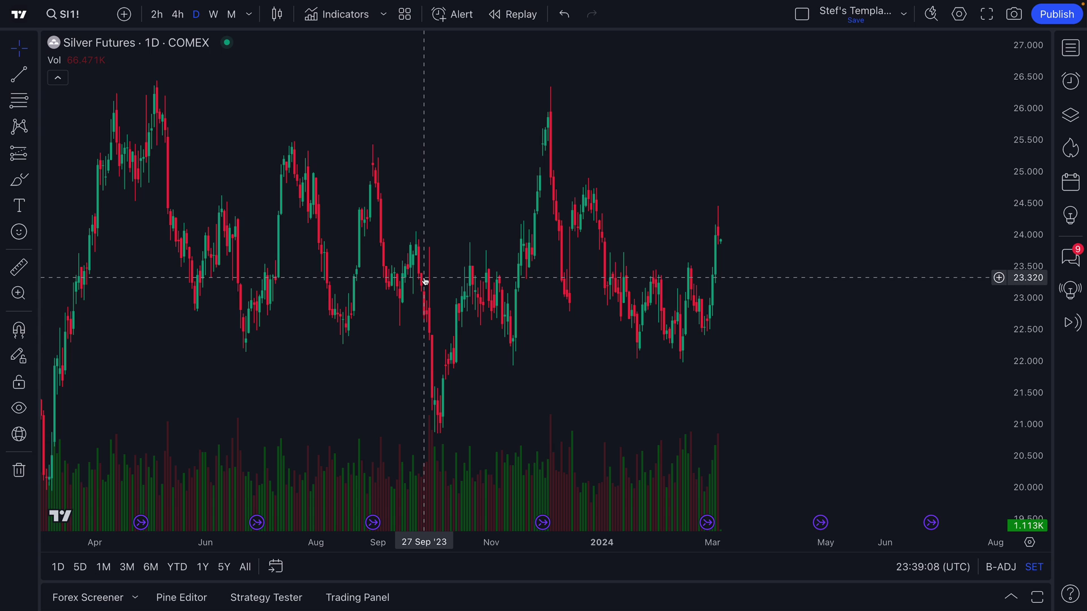
pyautogui.scroll(-3, 425, 280)
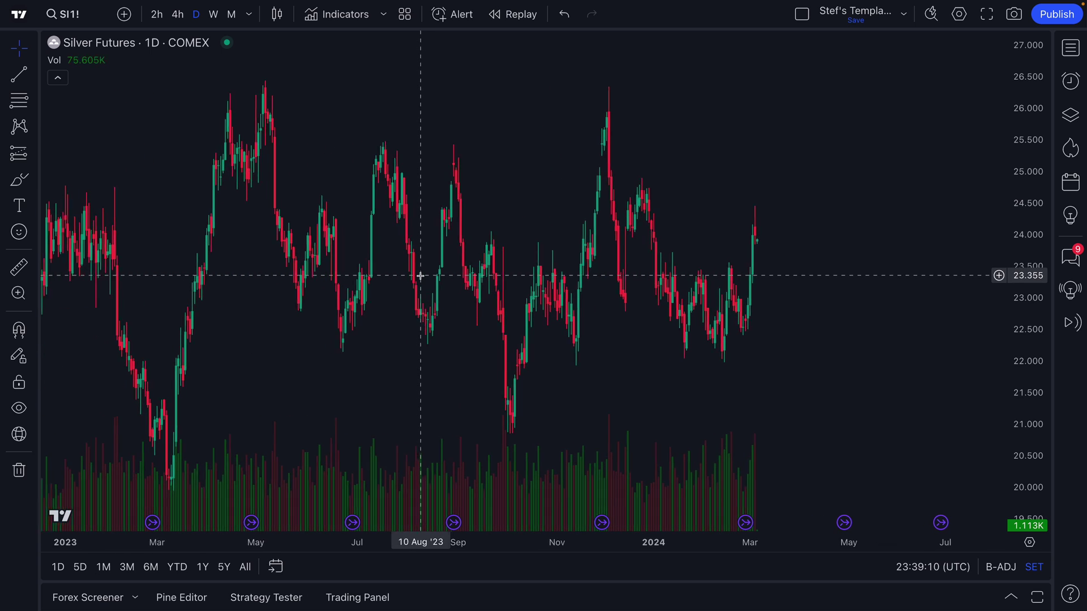
pyautogui.scroll(3, 422, 280)
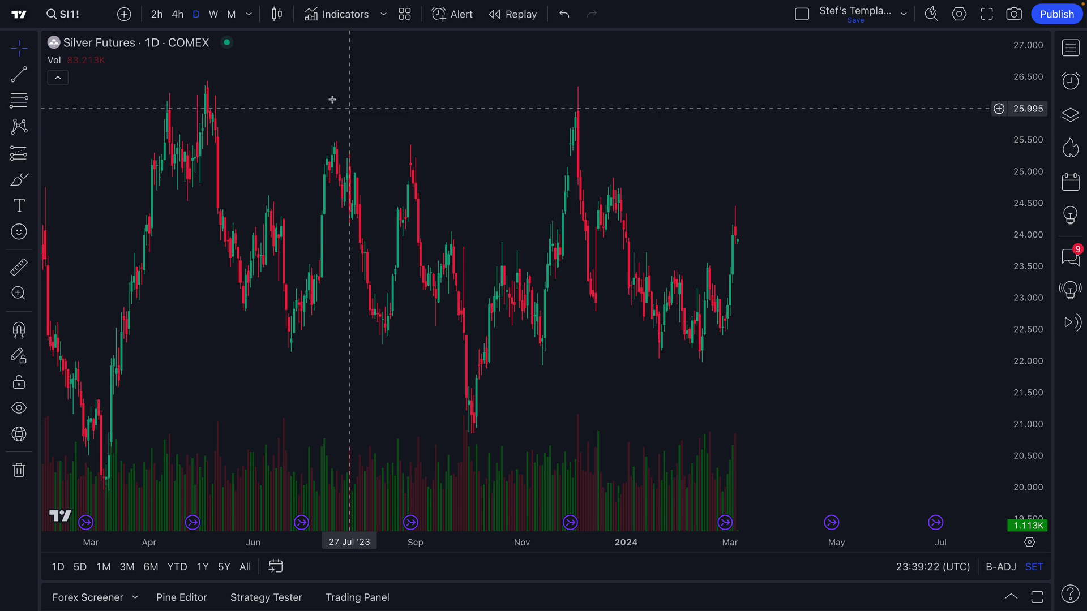
pyautogui.scroll(-1, 329, 228)
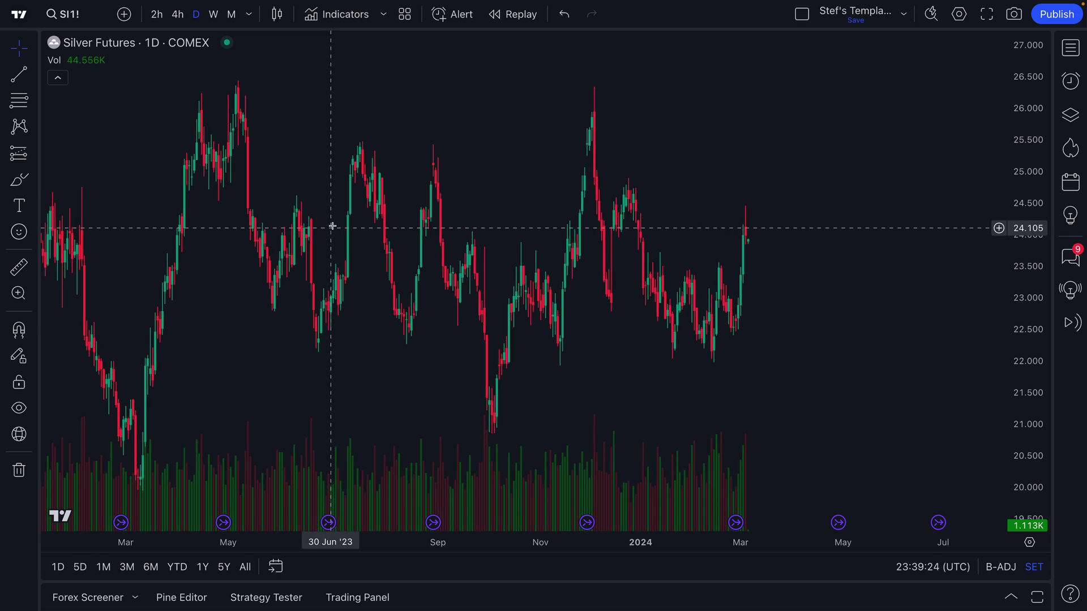
# Step: Add a Simple Moving Average to the silver chart and set its length to 30
pyautogui.press('/')
pyautogui.write('m')
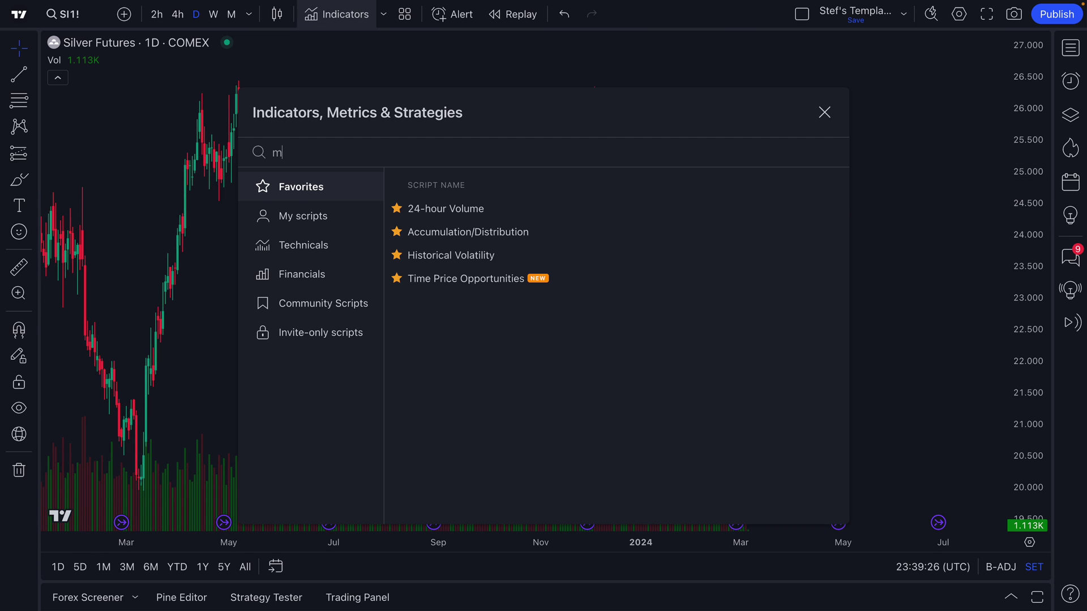
pyautogui.write('oving')
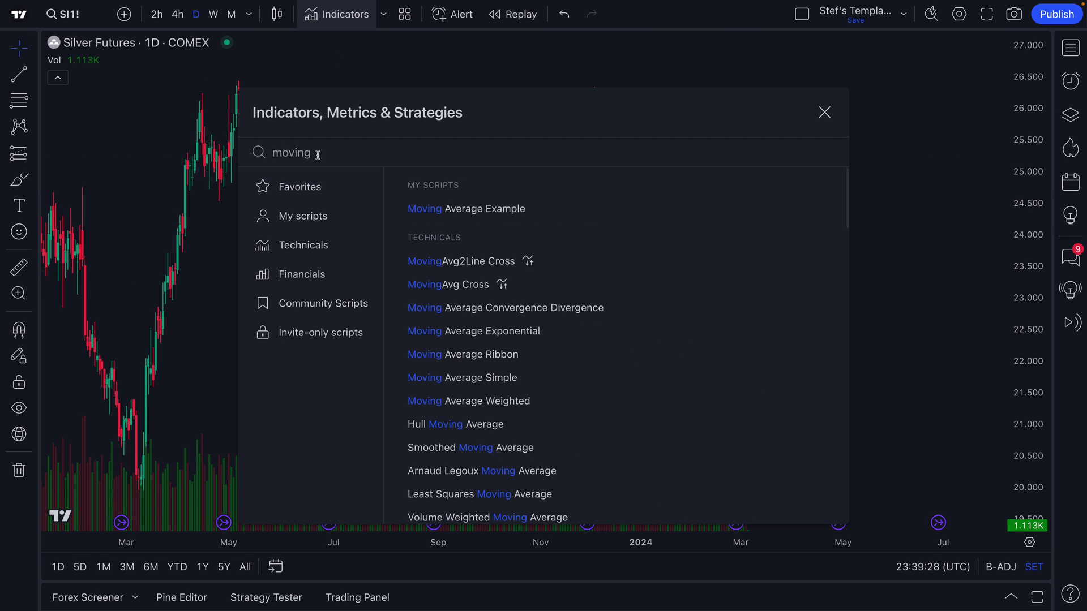
pyautogui.click(462, 378)
pyautogui.click(824, 112)
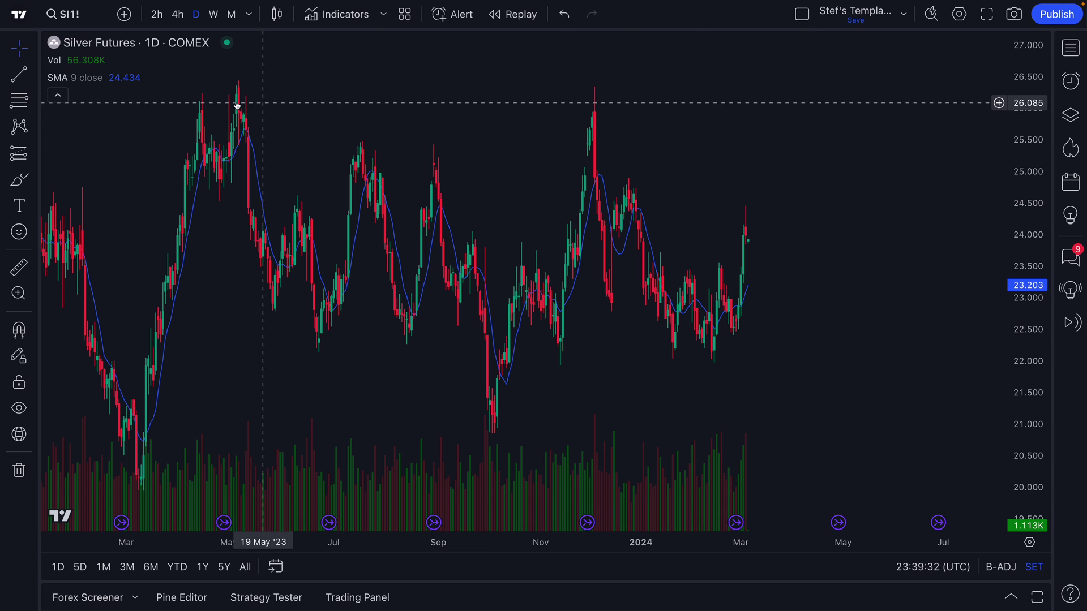
pyautogui.click(139, 81)
pyautogui.click(501, 175)
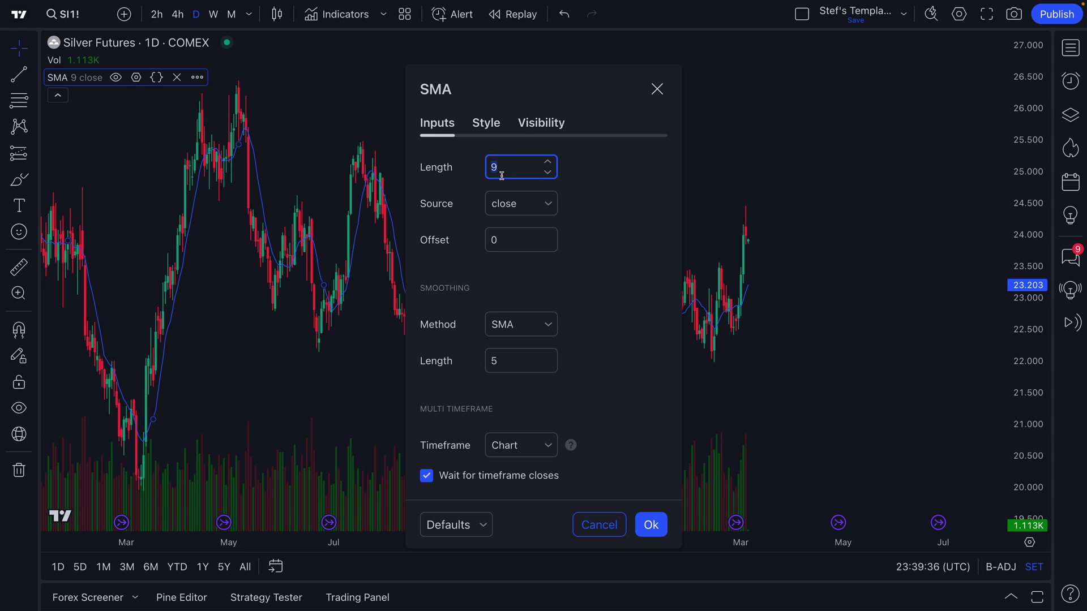
pyautogui.write('30')
pyautogui.doubleClick(490, 166)
pyautogui.click(595, 206)
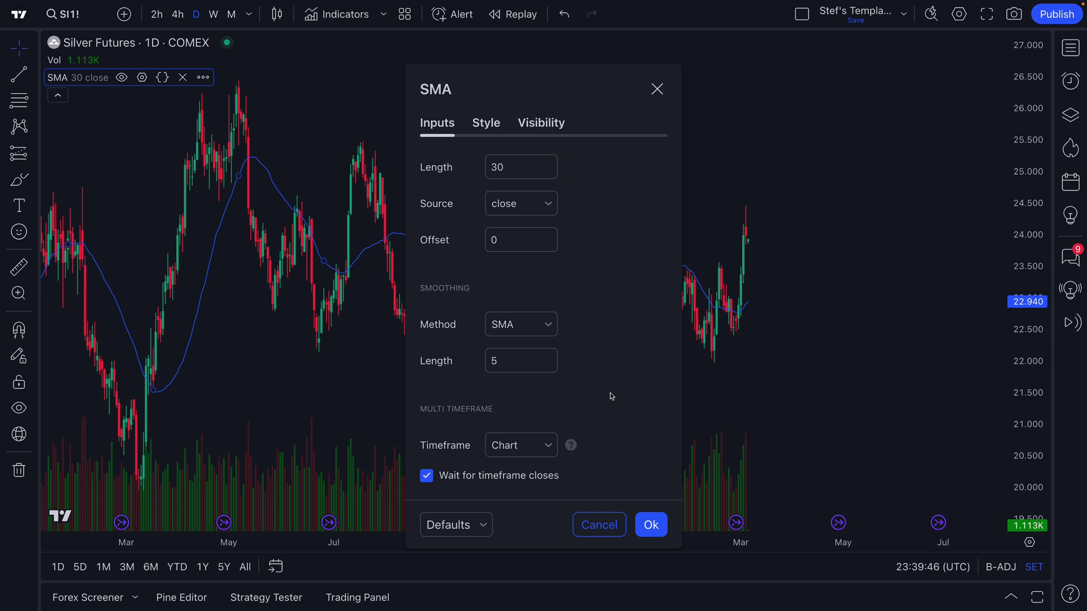
pyautogui.click(650, 523)
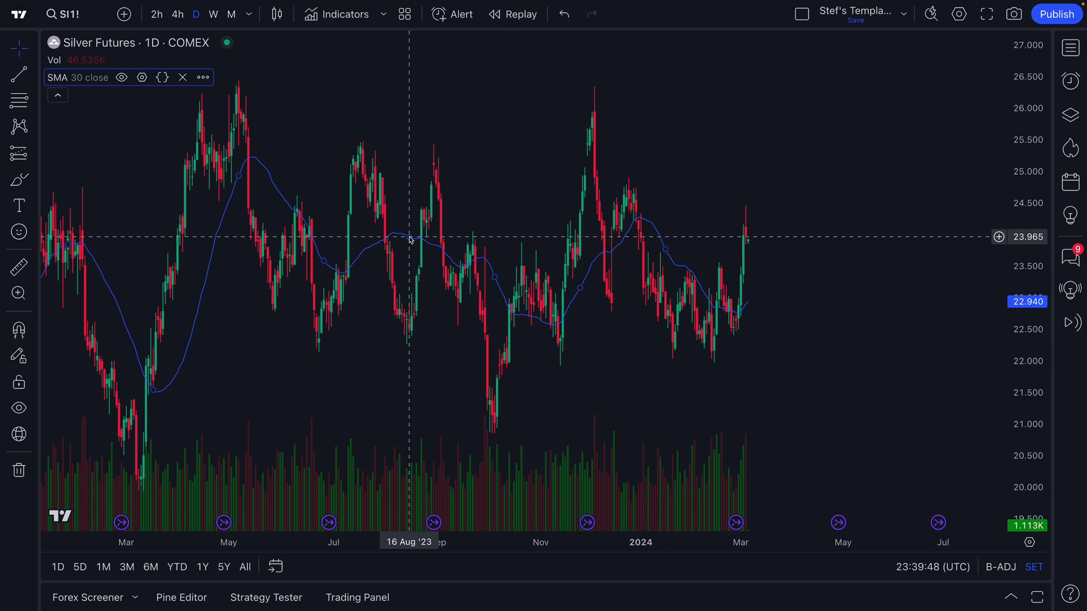
# Step: Restyle the SMA 30 line as white with the second, thicker line width
pyautogui.doubleClick(411, 240)
pyautogui.click(486, 123)
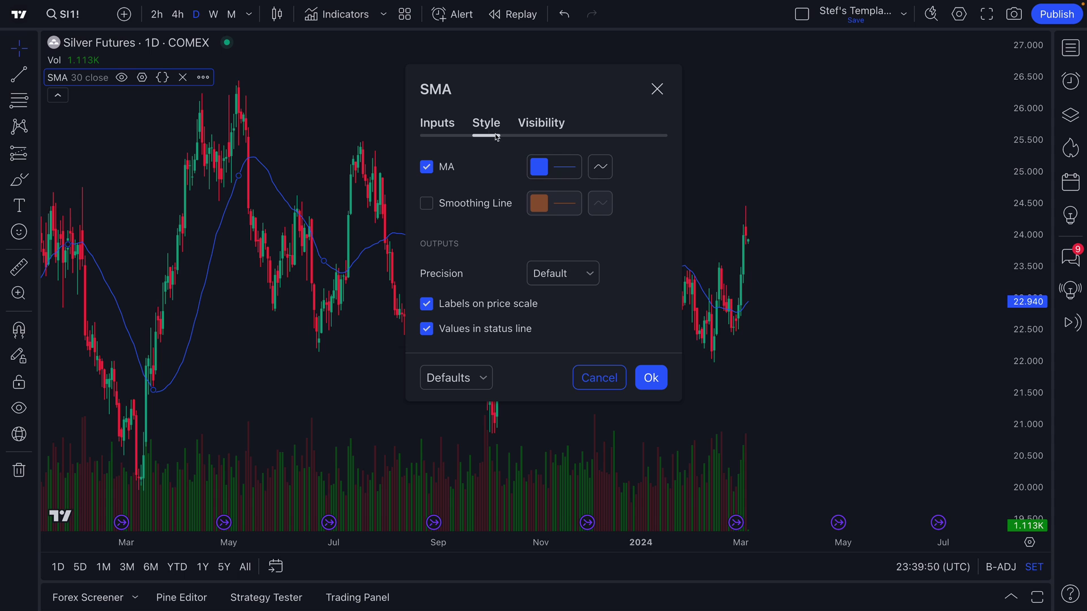
pyautogui.click(578, 177)
pyautogui.click(543, 195)
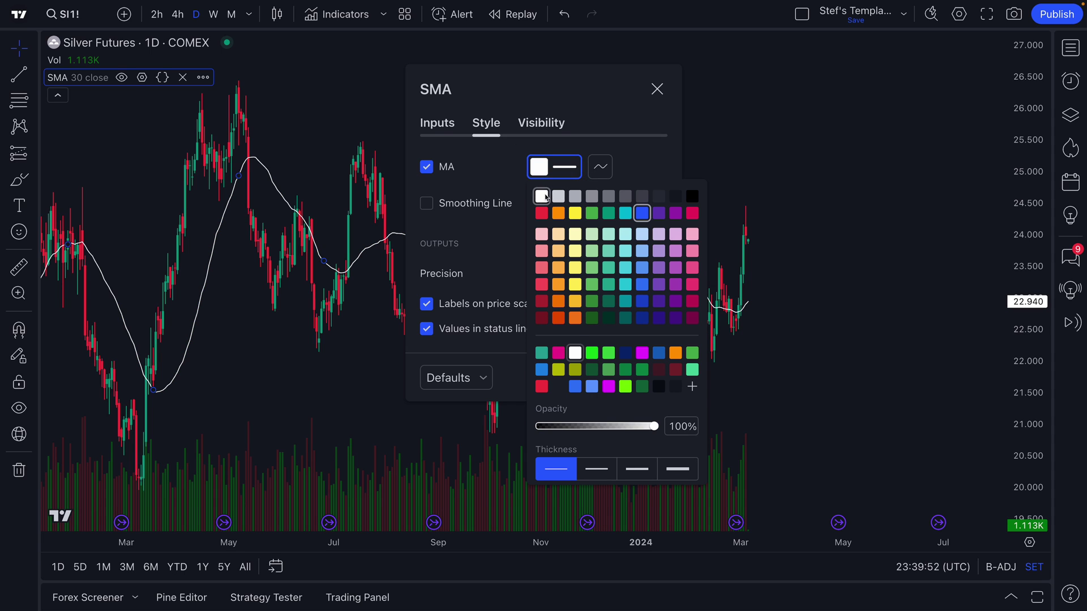
pyautogui.click(596, 470)
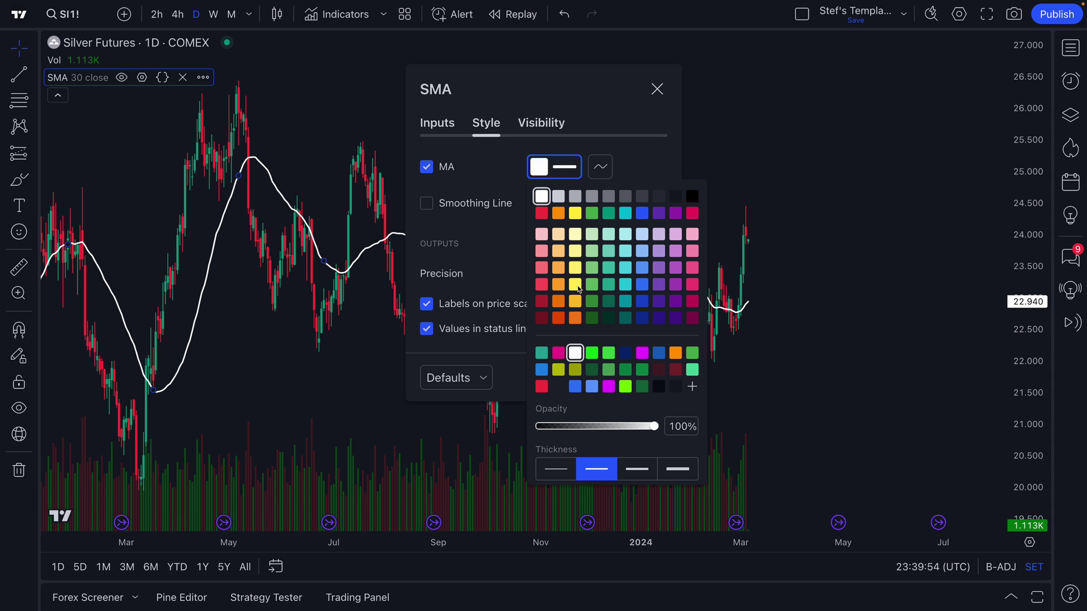
pyautogui.click(655, 89)
pyautogui.hscroll(3, 429, 125)
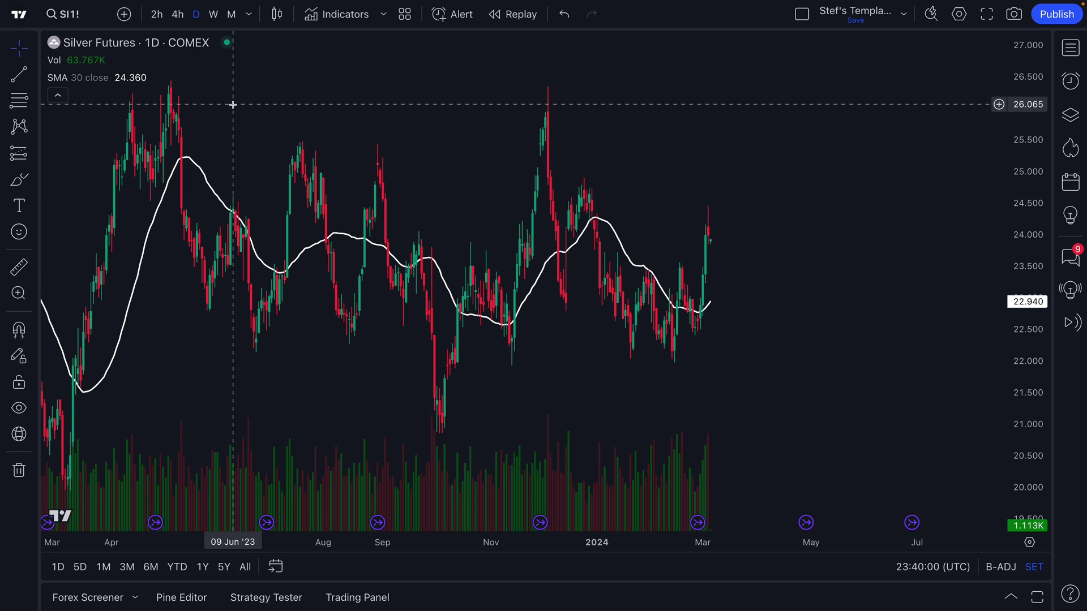
# Step: Search 'vola' and add the Historical Volatility indicator to the chart
pyautogui.press('/')
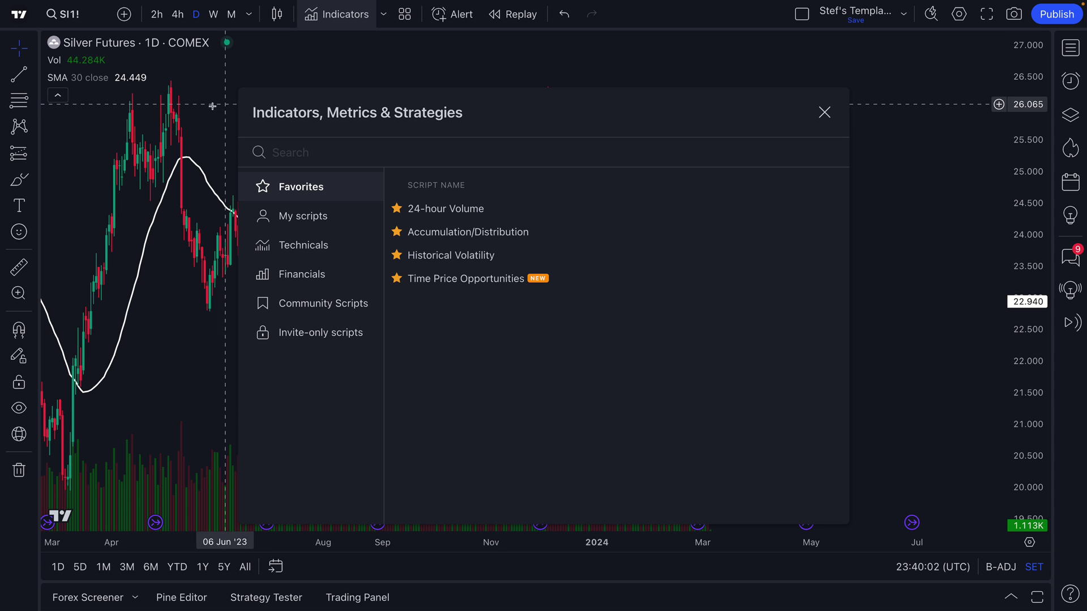
pyautogui.click(314, 249)
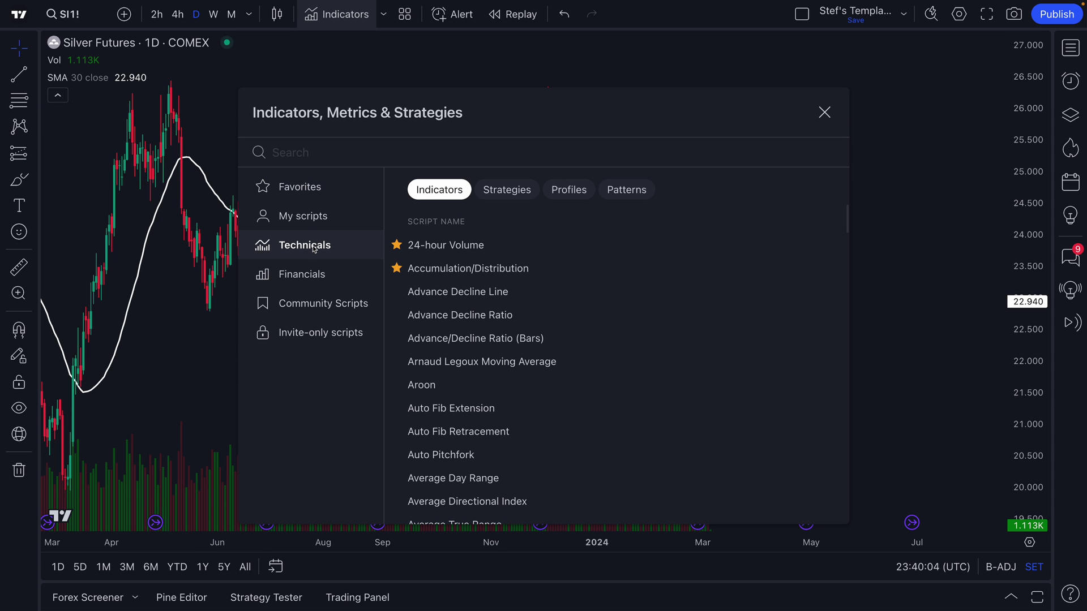
pyautogui.click(316, 154)
pyautogui.write('vol')
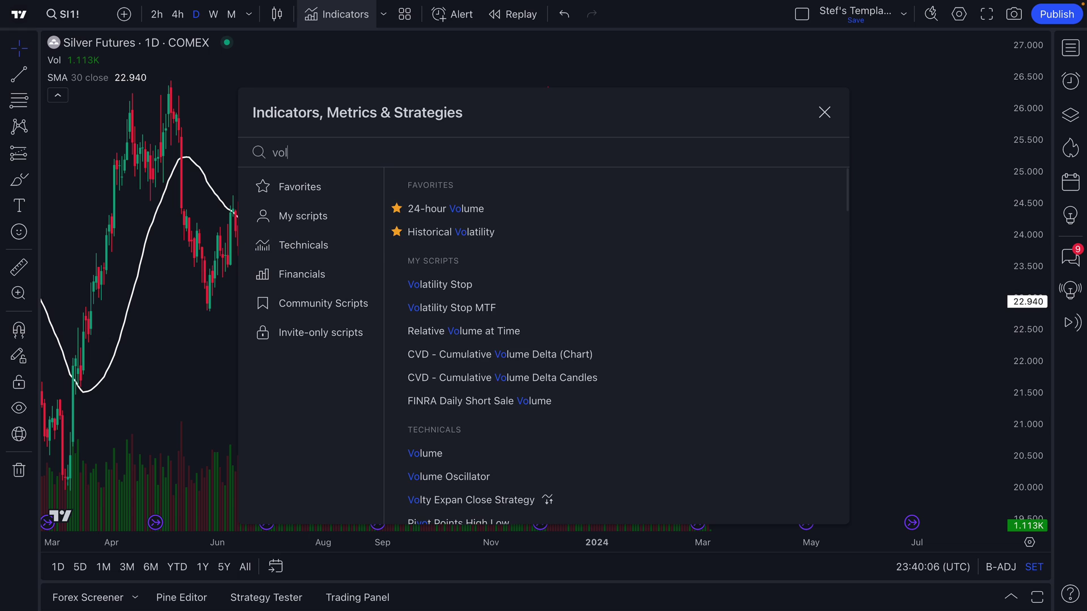
pyautogui.write('a')
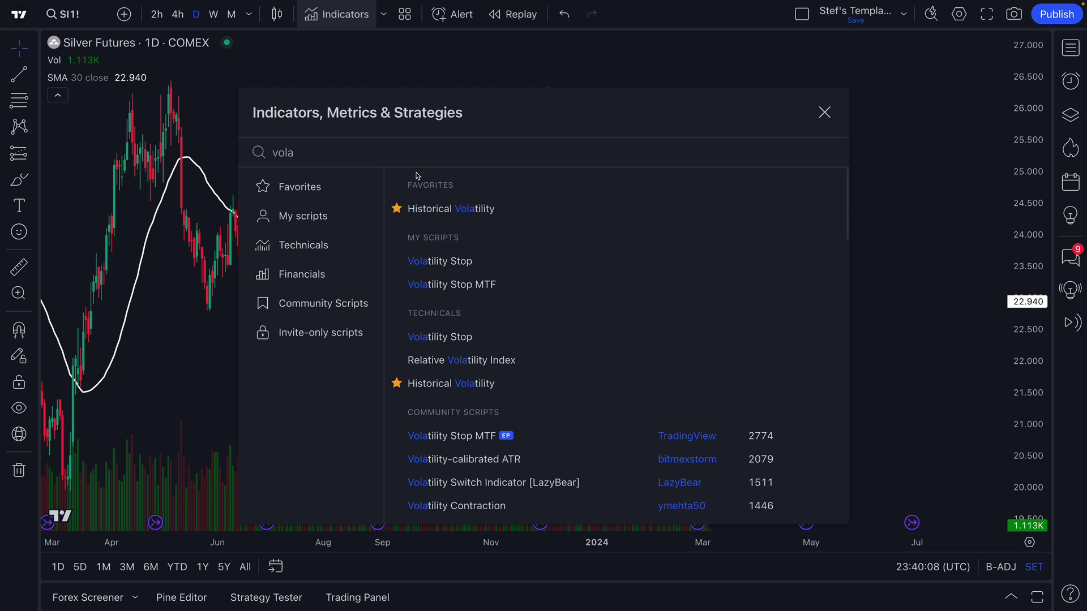
pyautogui.click(455, 214)
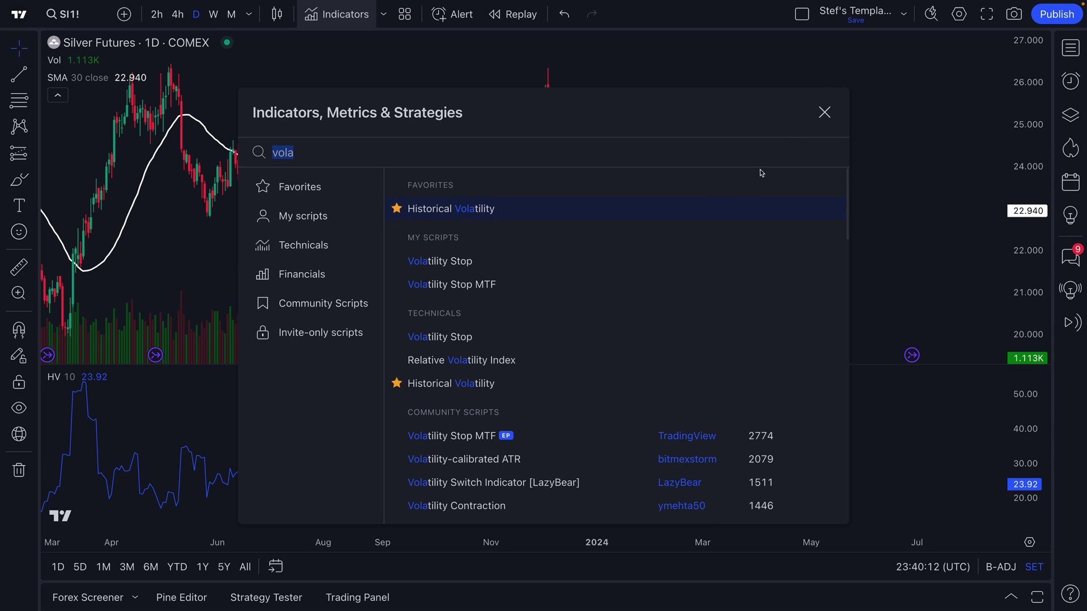
pyautogui.click(824, 112)
# Step: Change the Historical Volatility length from 10 to 30
pyautogui.scroll(-3, 368, 286)
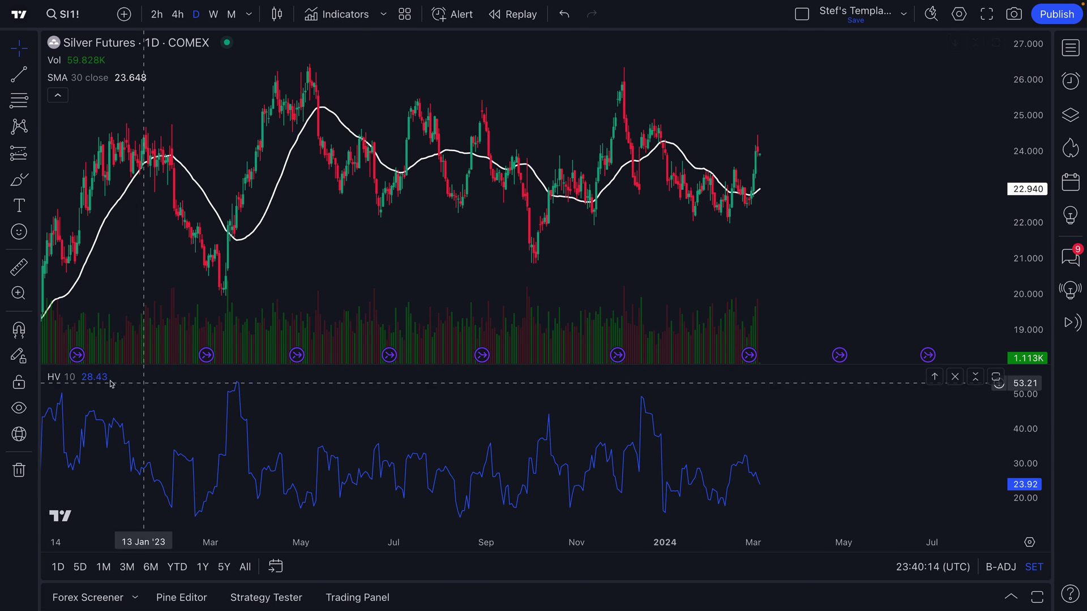
pyautogui.click(109, 376)
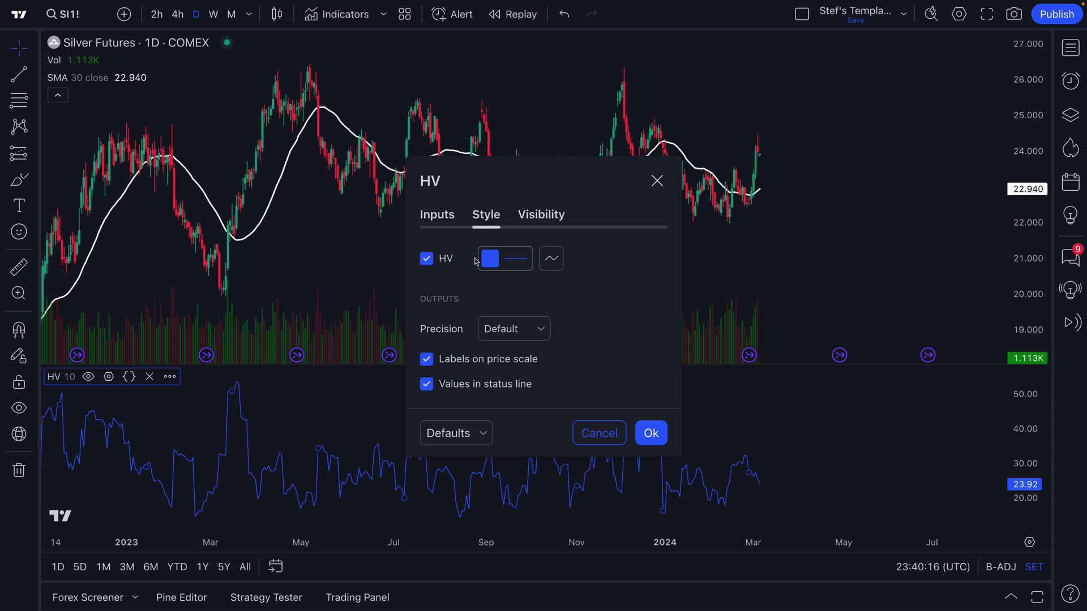
pyautogui.click(445, 215)
pyautogui.click(491, 255)
pyautogui.moveTo(491, 255); pyautogui.dragTo(506, 255)
pyautogui.write('30')
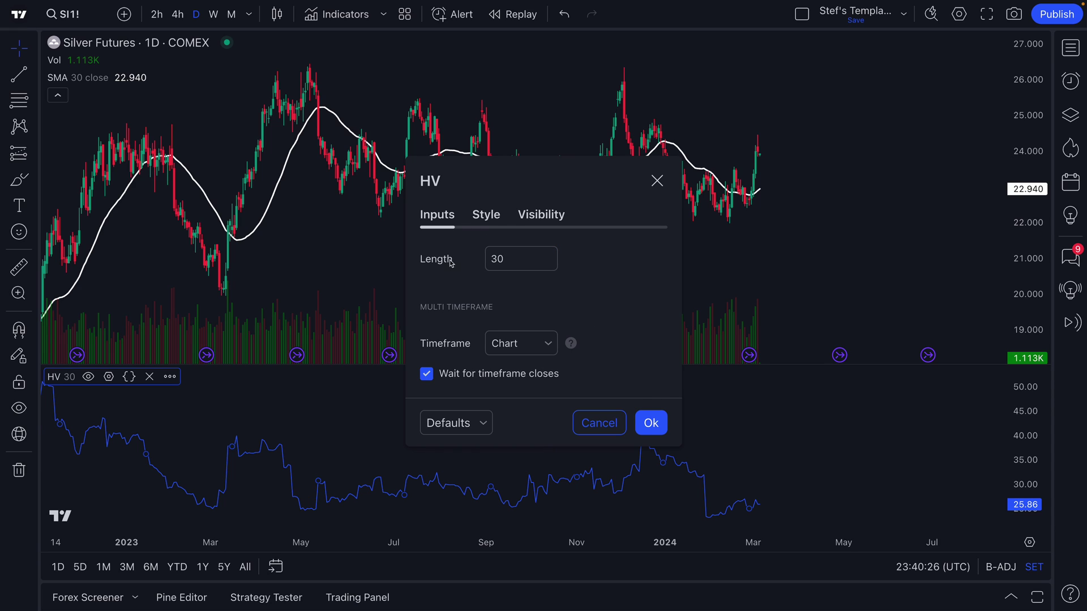
pyautogui.click(495, 259)
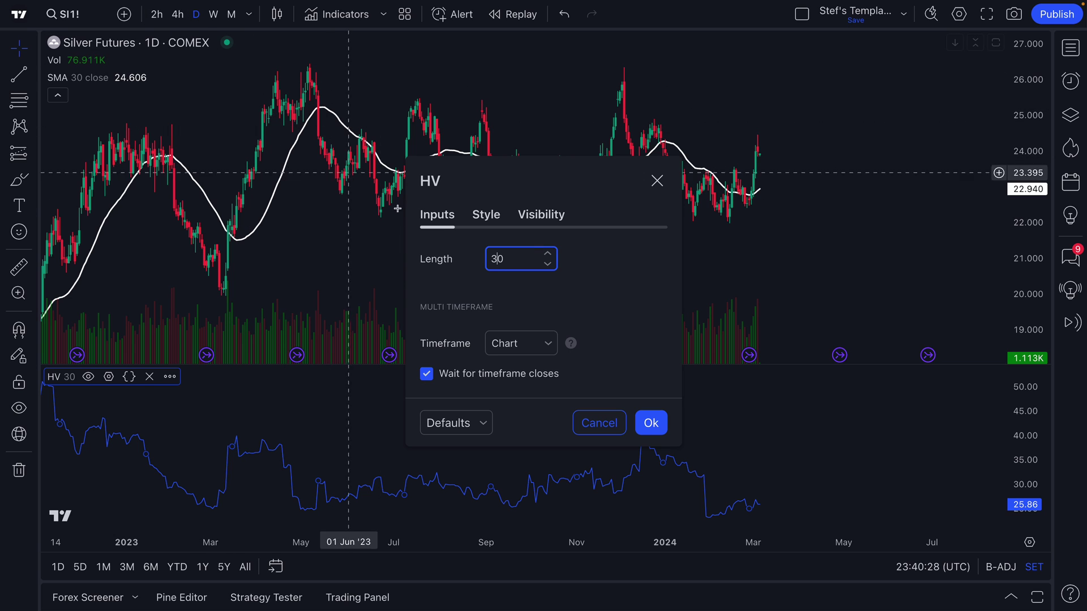
pyautogui.click(651, 422)
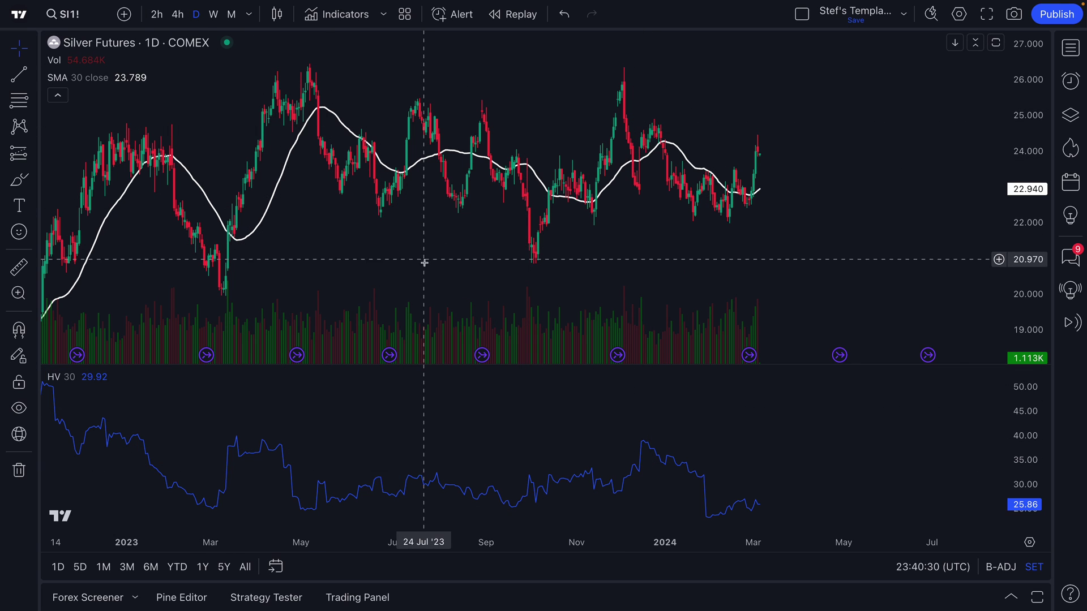
pyautogui.scroll(-5, 423, 266)
pyautogui.scroll(3, 530, 275)
pyautogui.hscroll(5, 529, 275)
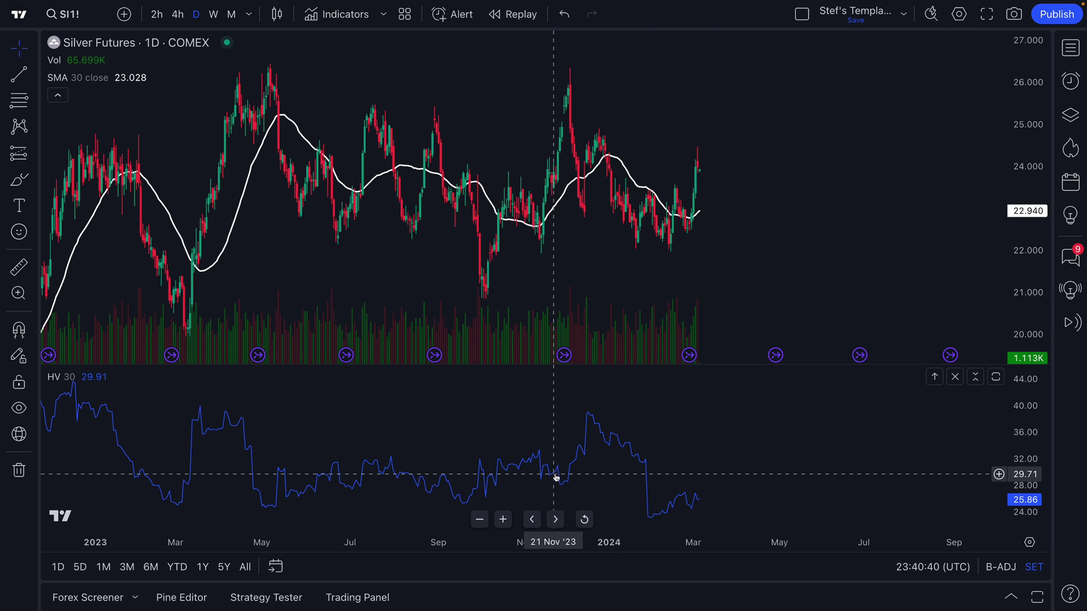
# Step: Make the HV line cyan with the second, thicker line width
pyautogui.doubleClick(587, 424)
pyautogui.click(488, 226)
pyautogui.click(516, 265)
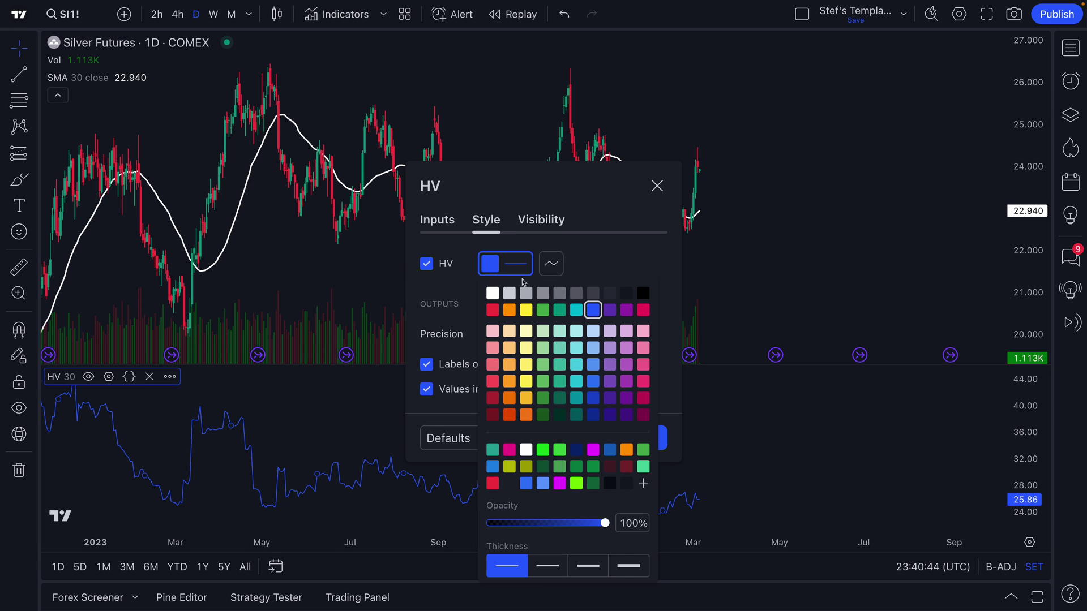
pyautogui.click(563, 567)
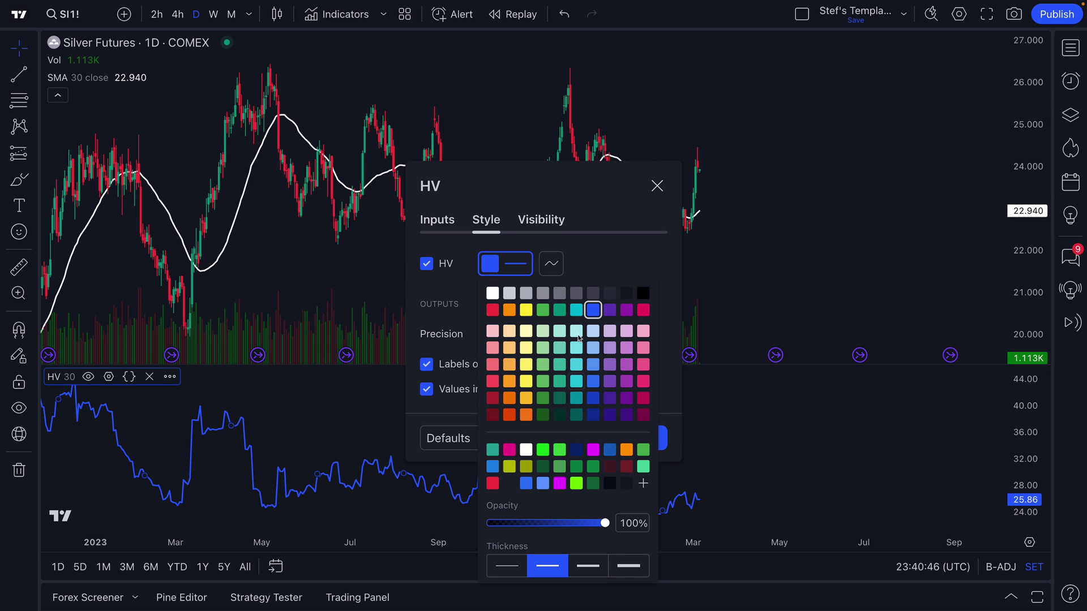
pyautogui.click(577, 311)
pyautogui.click(657, 187)
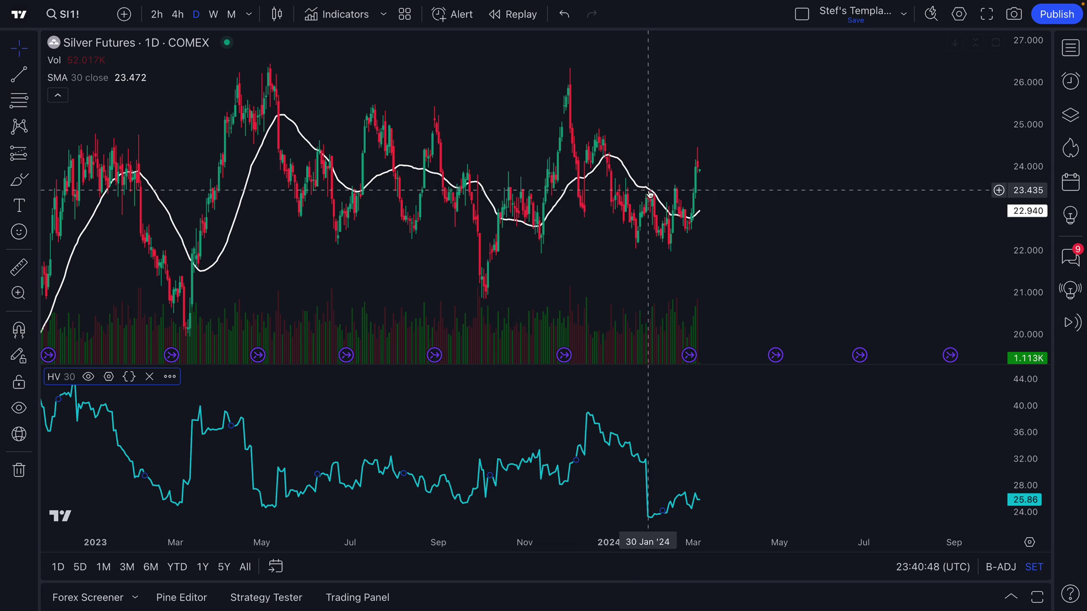
pyautogui.hscroll(6, 483, 279)
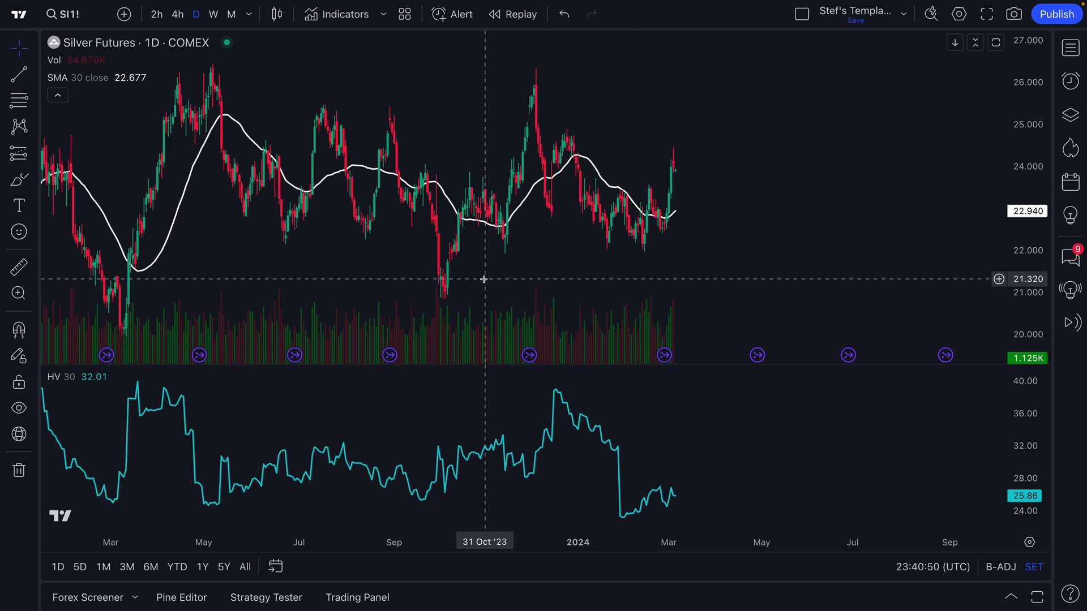
pyautogui.scroll(5, 484, 279)
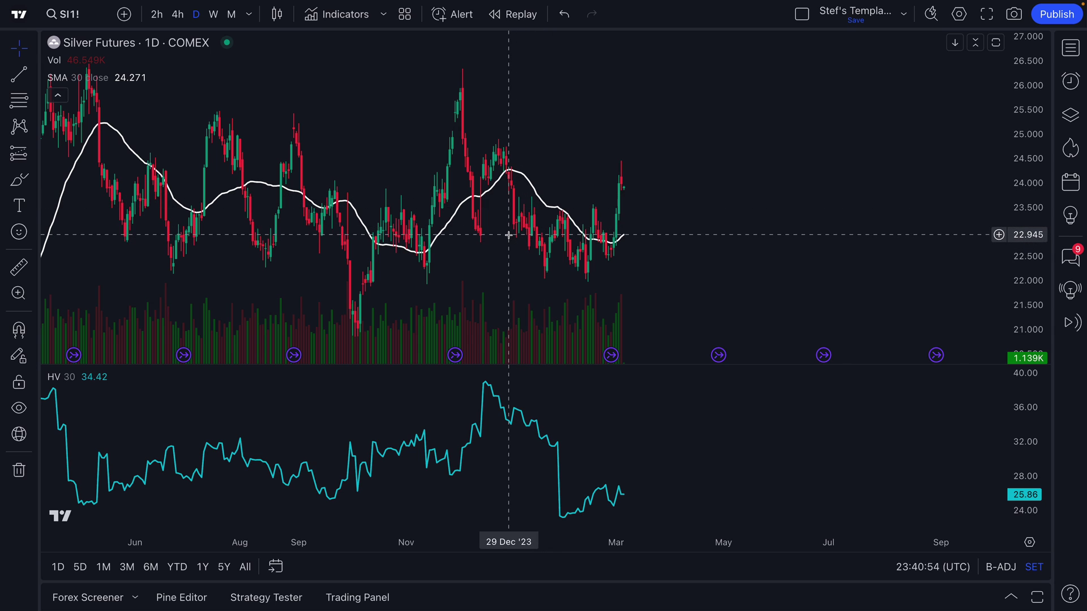
pyautogui.hscroll(3, 507, 243)
# Step: Save the indicators as template 'Silver Futures Template (Day Trading)' with Remember Symbol and Remember Interval ticked
pyautogui.click(405, 16)
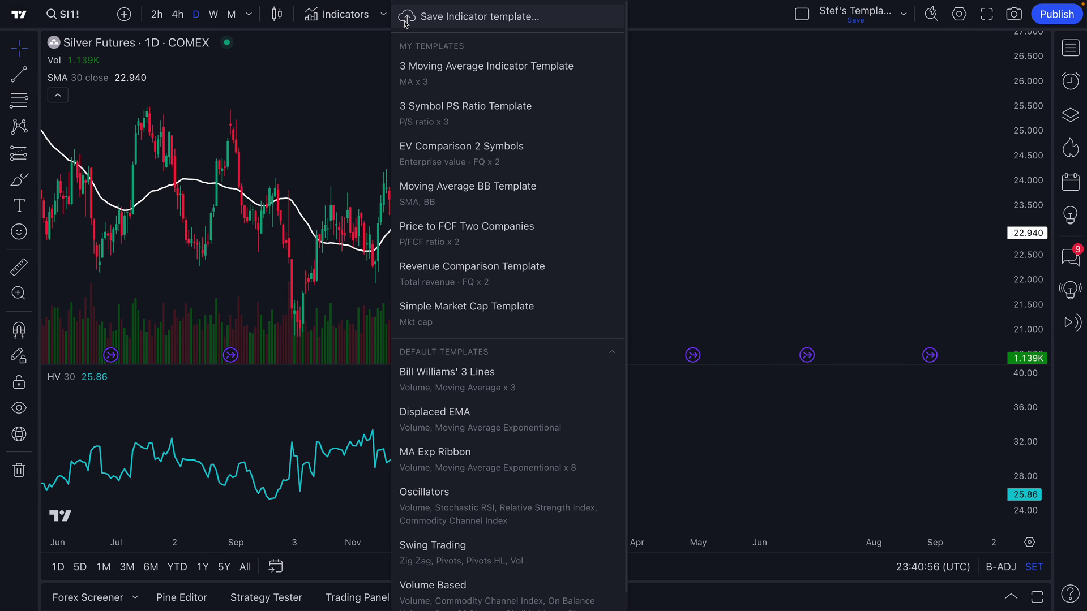
pyautogui.click(461, 22)
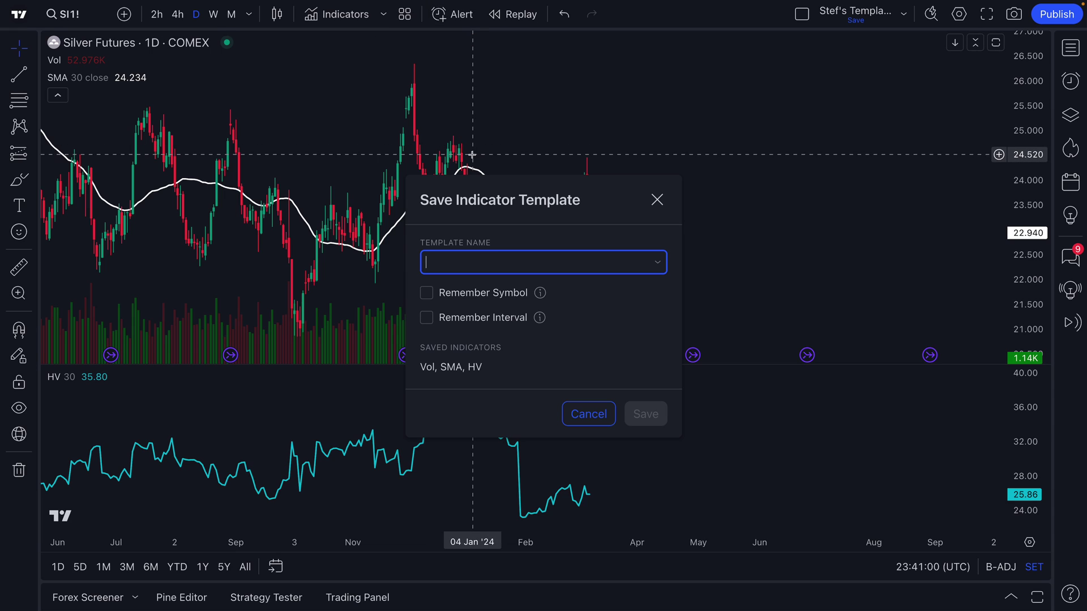
pyautogui.write('Silver Futures Template (Day Trading')
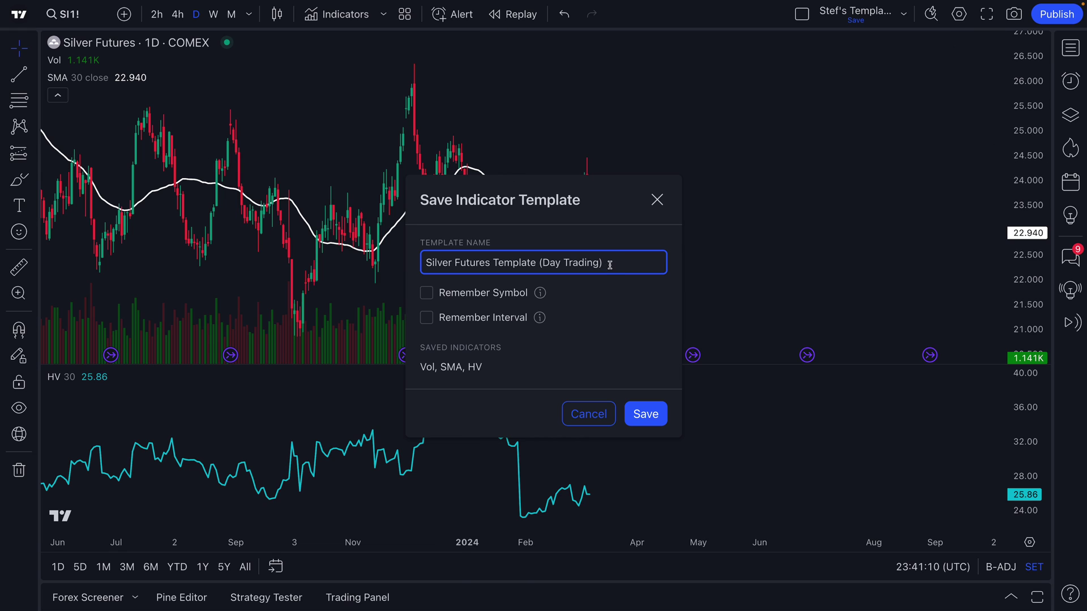
pyautogui.moveTo(608, 263); pyautogui.dragTo(430, 265)
pyautogui.click(438, 264)
pyautogui.click(429, 297)
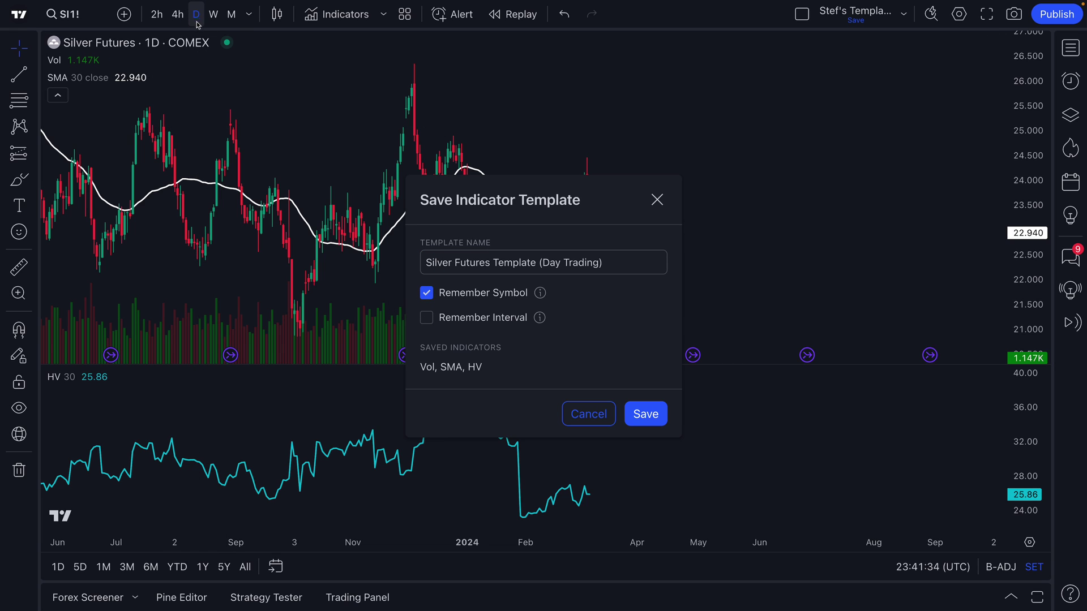
pyautogui.click(427, 322)
pyautogui.click(647, 416)
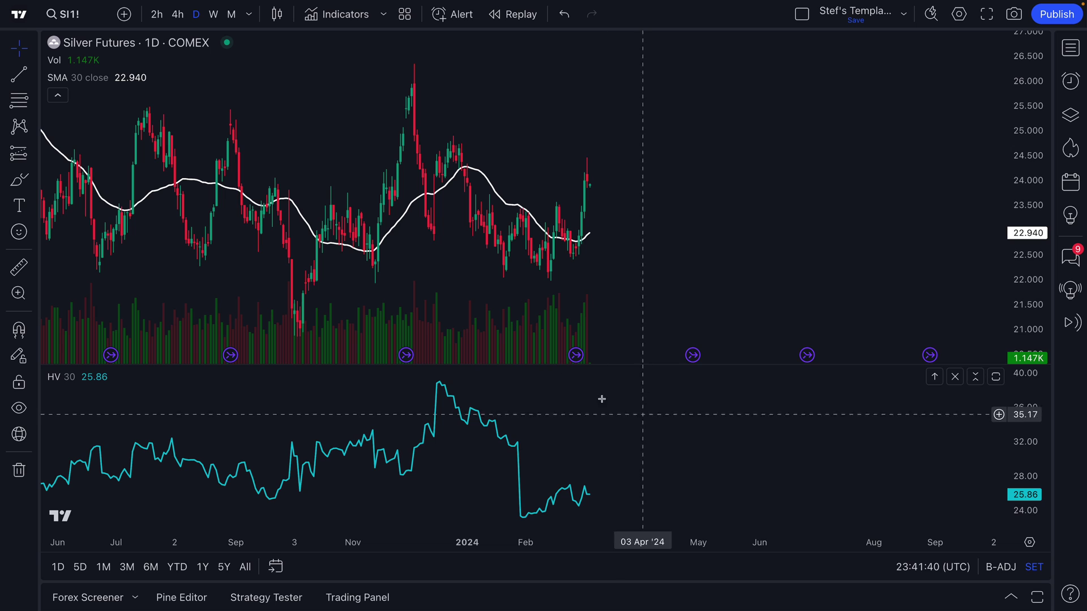
# Step: Load the MA Exp Ribbon template onto the chart
pyautogui.scroll(-2, 372, 269)
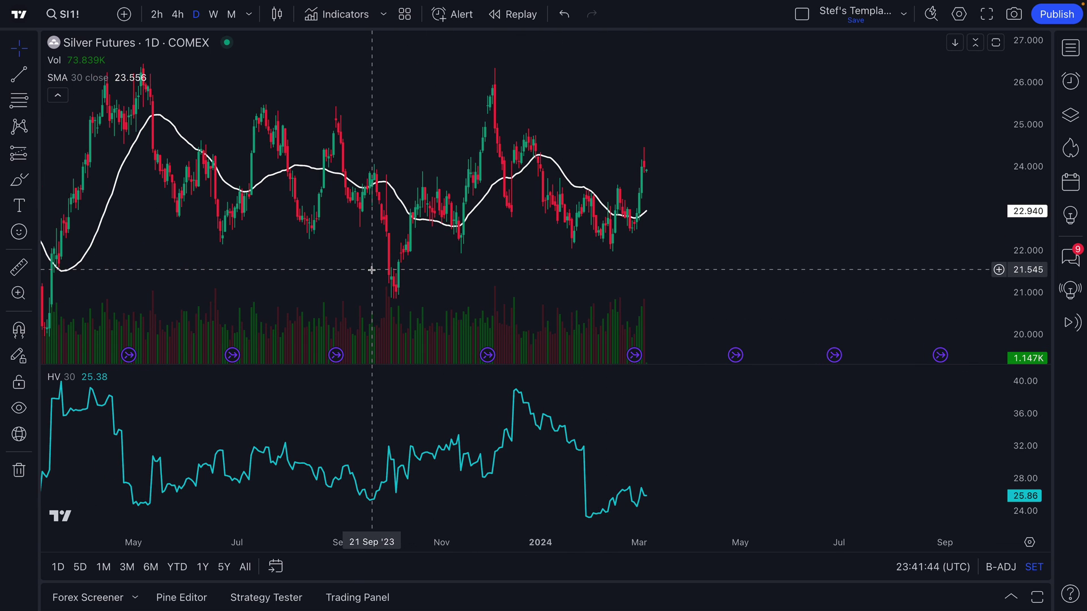
pyautogui.hscroll(3, 372, 269)
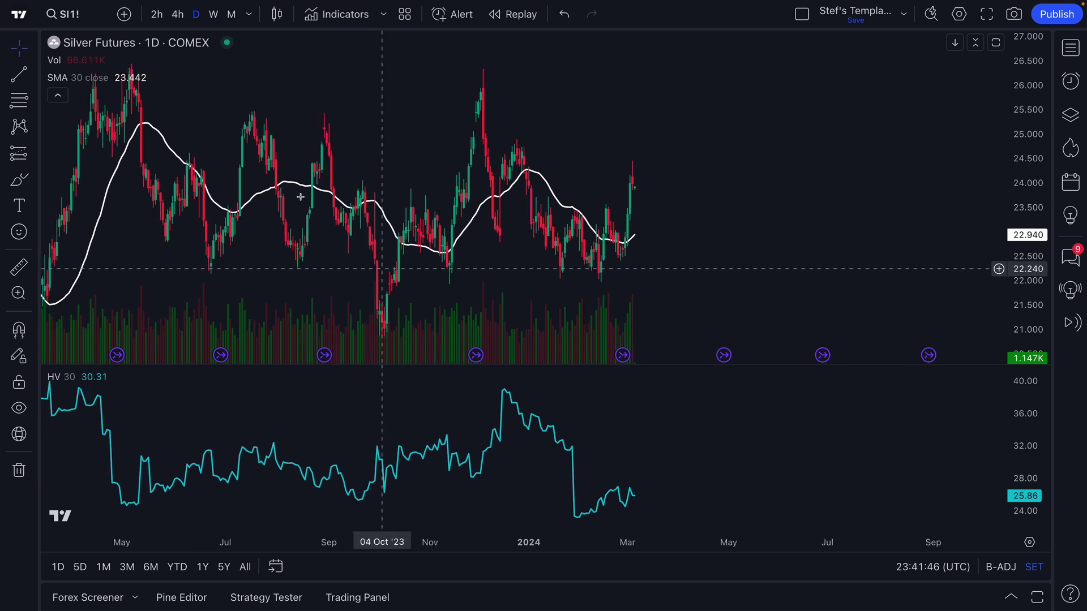
pyautogui.scroll(-2, 315, 158)
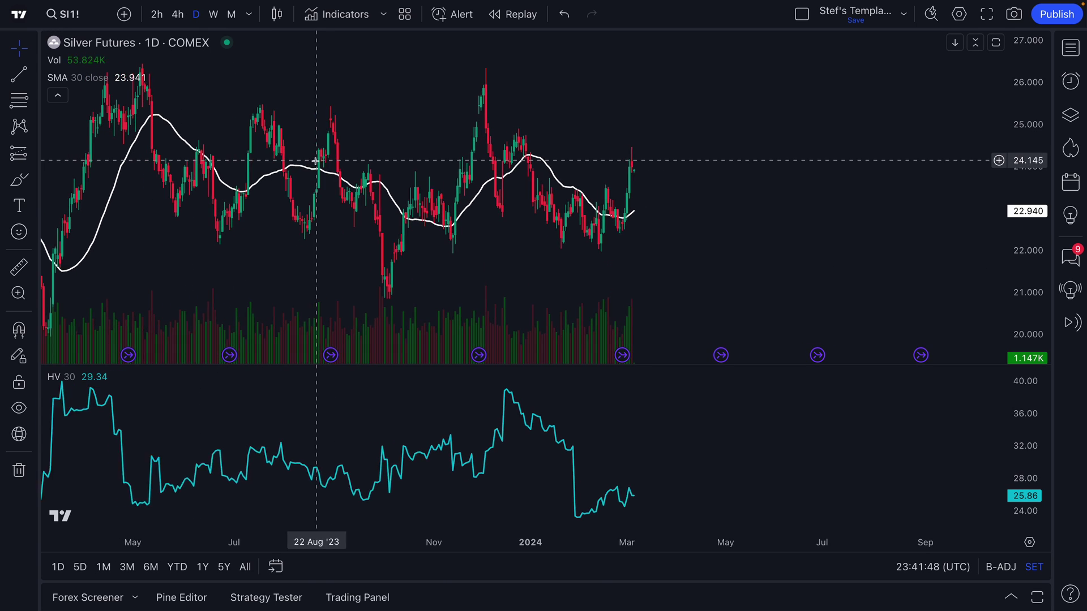
pyautogui.click(71, 17)
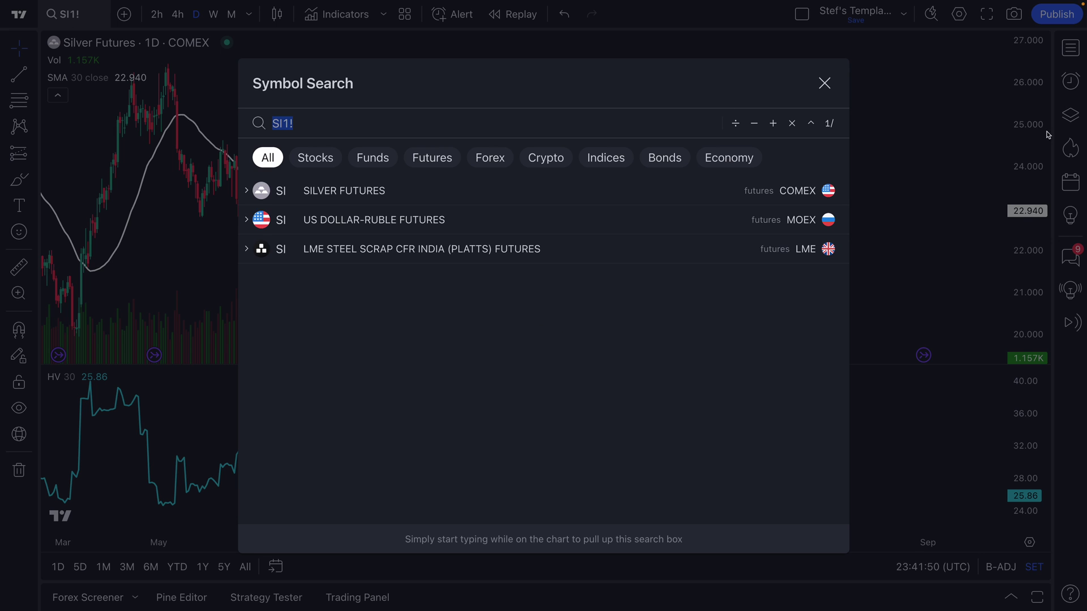
pyautogui.click(814, 85)
pyautogui.click(385, 15)
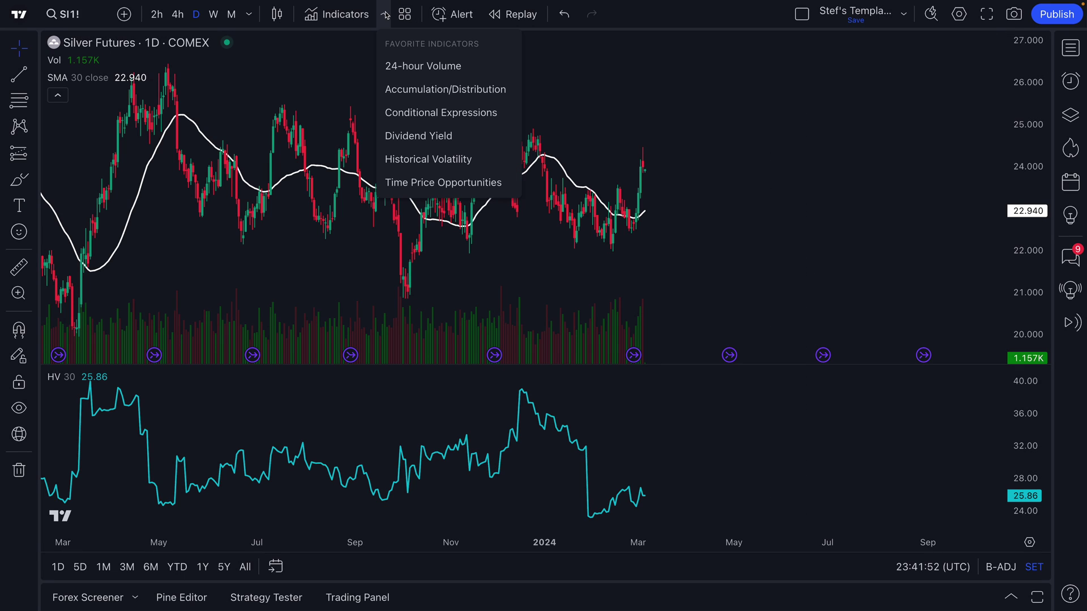
pyautogui.click(404, 14)
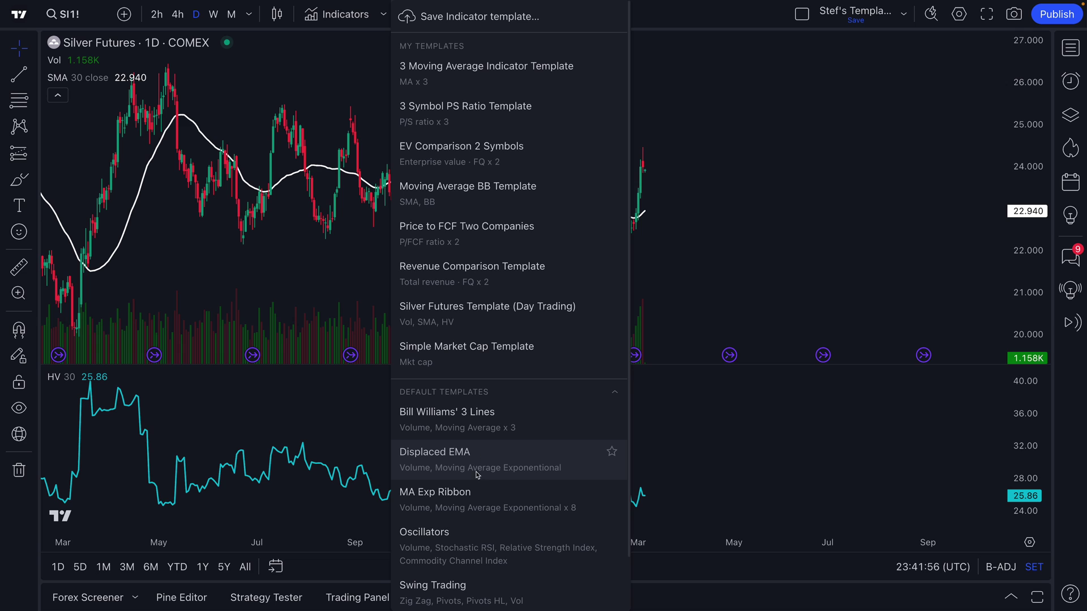
pyautogui.click(479, 501)
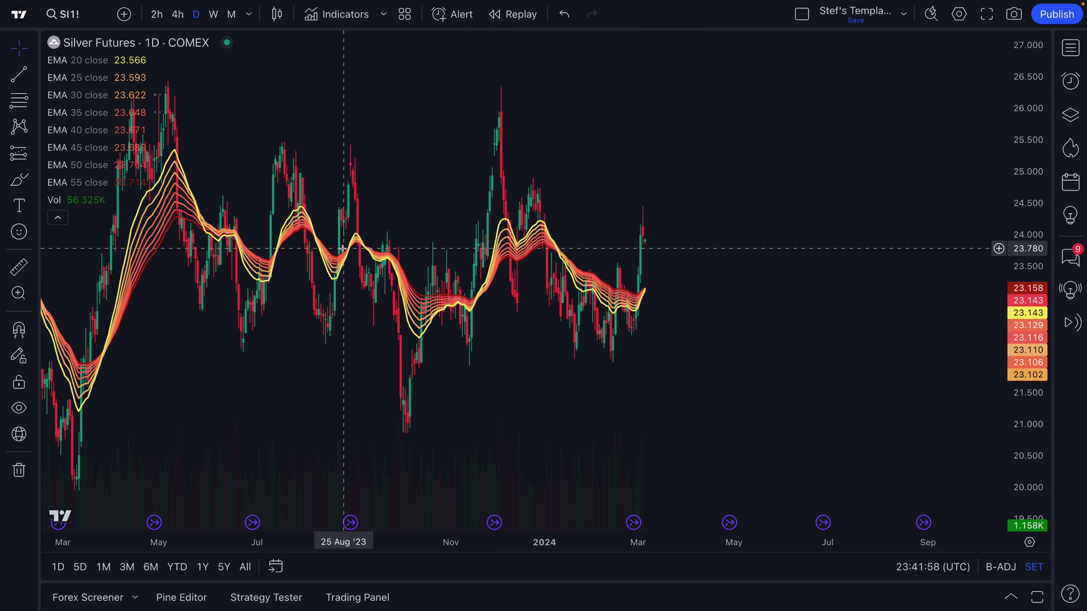
# Step: Switch the chart to AAPL on the 2-hour timeframe and delete the purple trend line
pyautogui.click(88, 13)
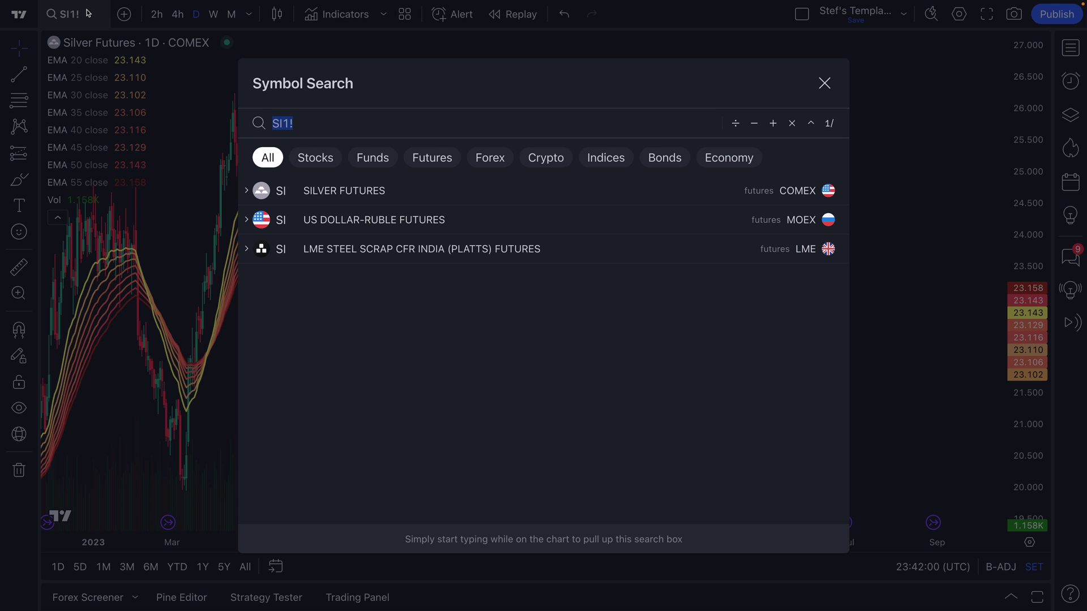
pyautogui.write('AAPL')
pyautogui.press('Return')
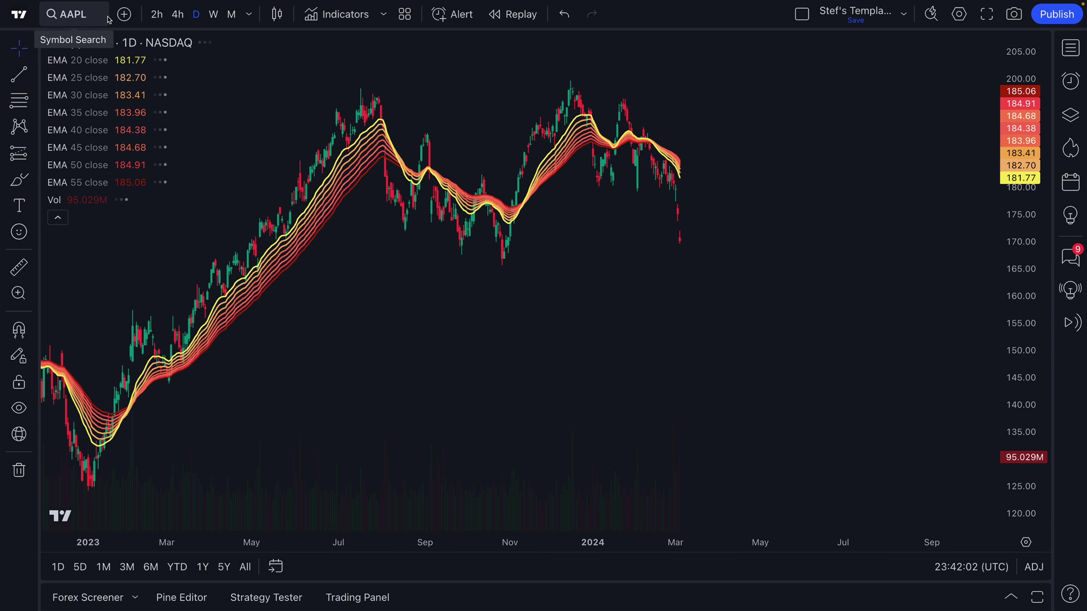
pyautogui.click(157, 16)
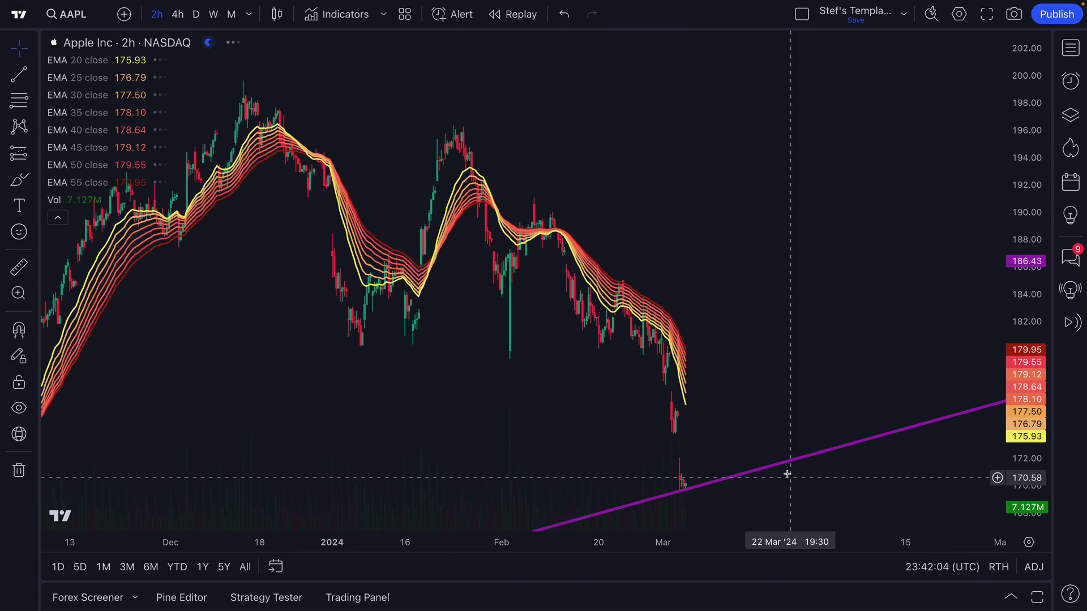
pyautogui.click(785, 464)
pyautogui.press('Delete')
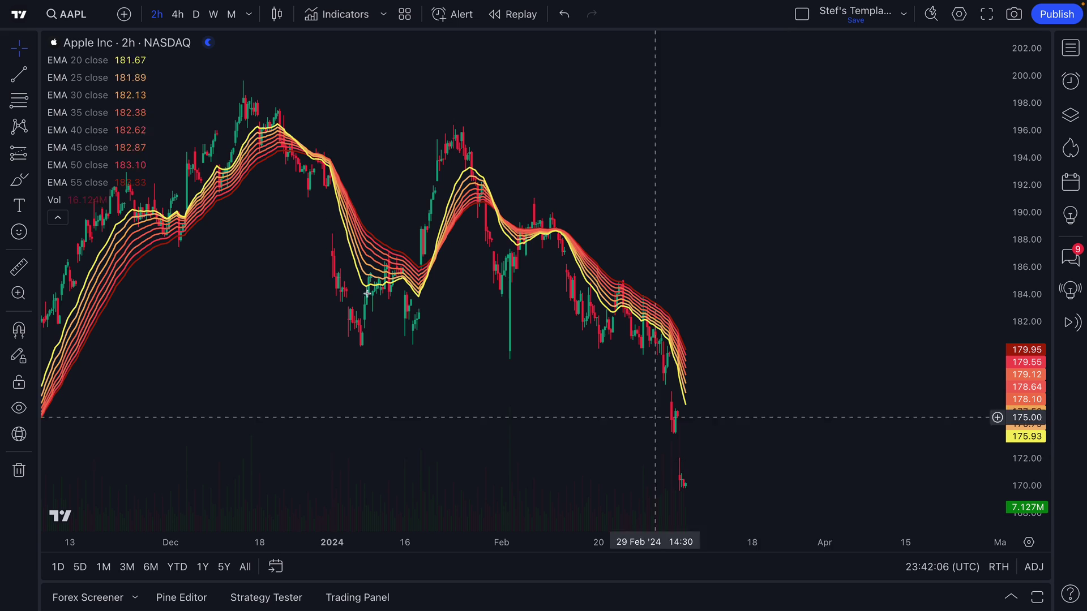
pyautogui.scroll(1, 179, 228)
pyautogui.scroll(3, 179, 228)
pyautogui.moveTo(209, 356); pyautogui.dragTo(344, 356)
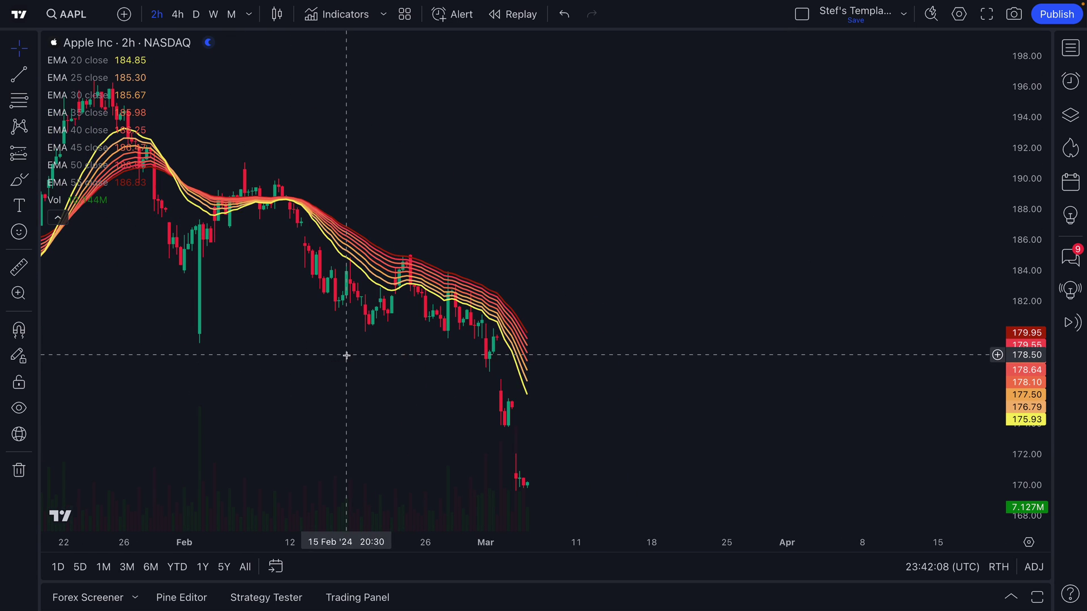
pyautogui.click(404, 16)
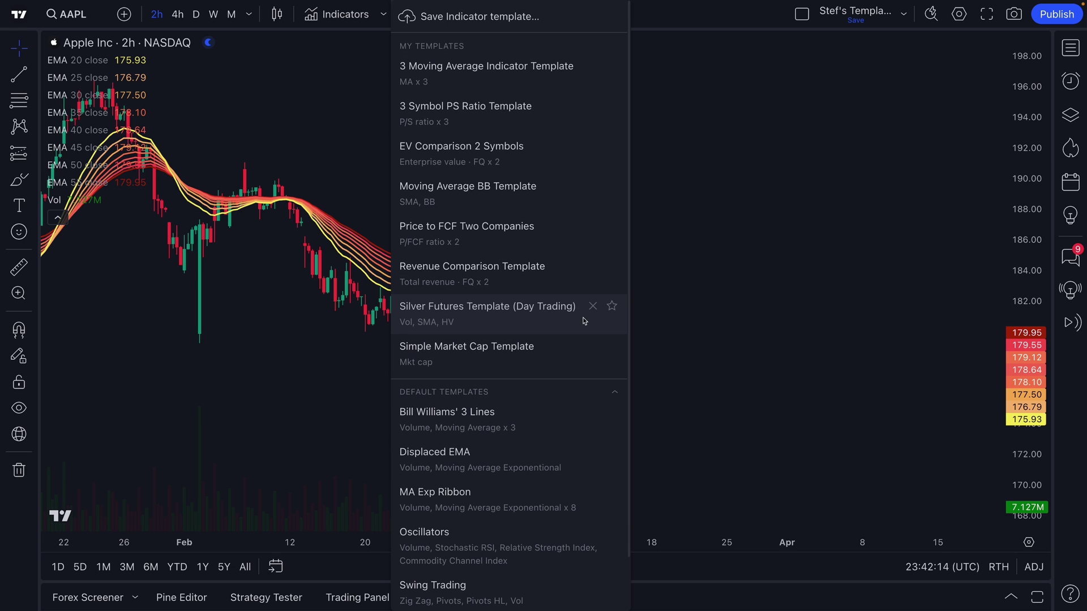
# Step: Star the Silver Futures Template (Day Trading) and apply it, loading SI1! daily with Volume, SMA 30 and HV 30
pyautogui.click(611, 305)
pyautogui.click(691, 294)
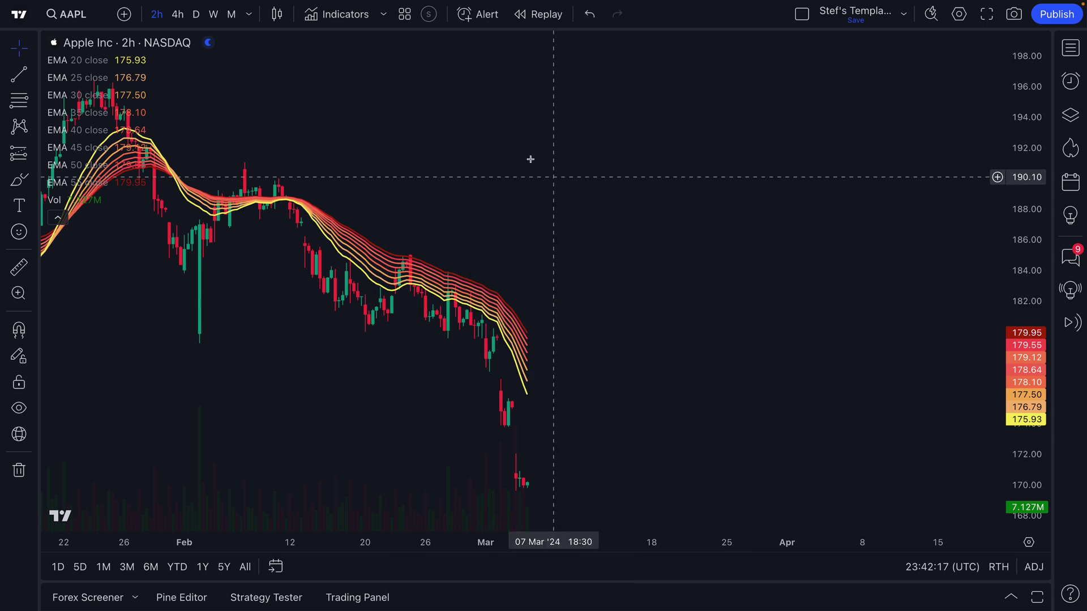
pyautogui.click(406, 13)
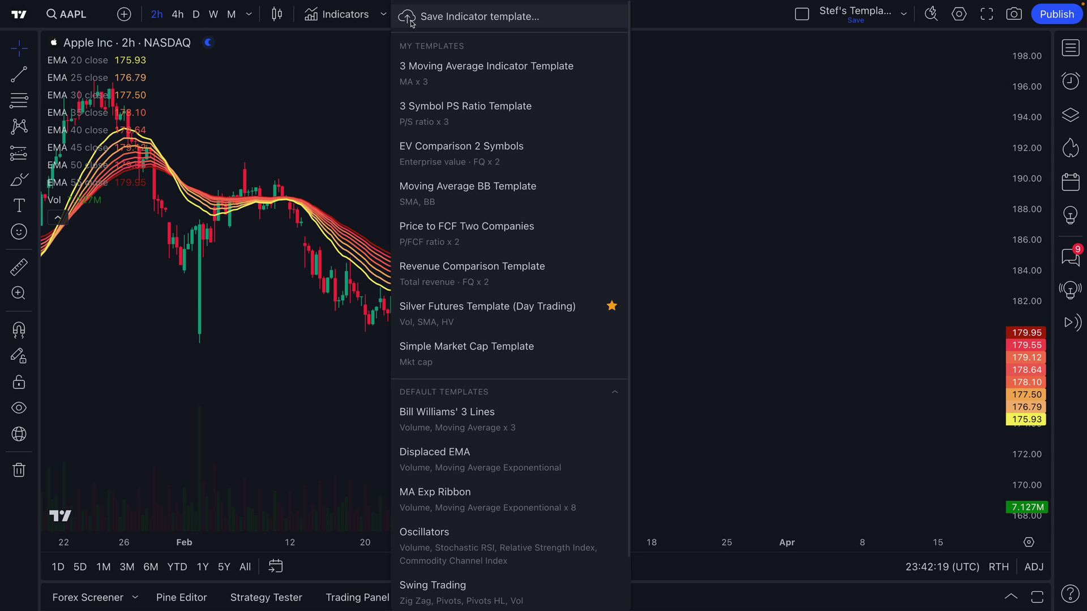
pyautogui.click(434, 319)
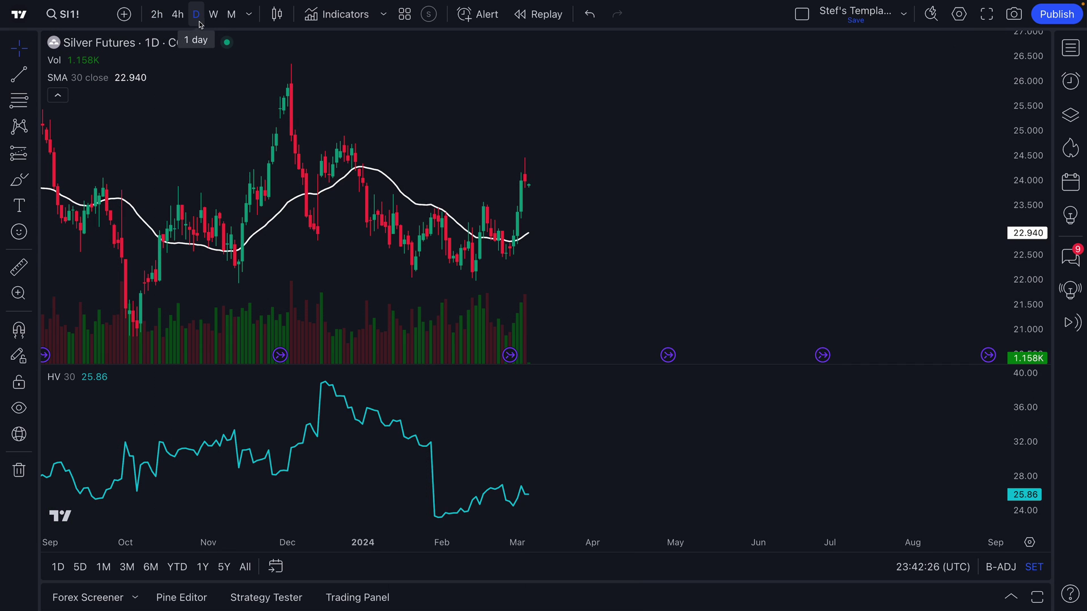
pyautogui.click(290, 200)
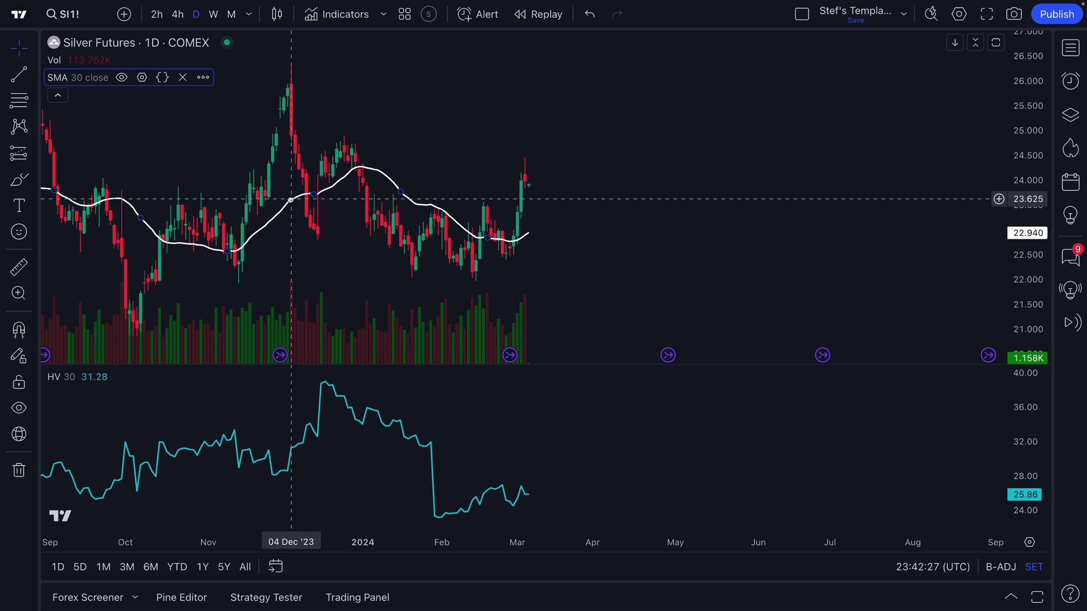
pyautogui.click(342, 401)
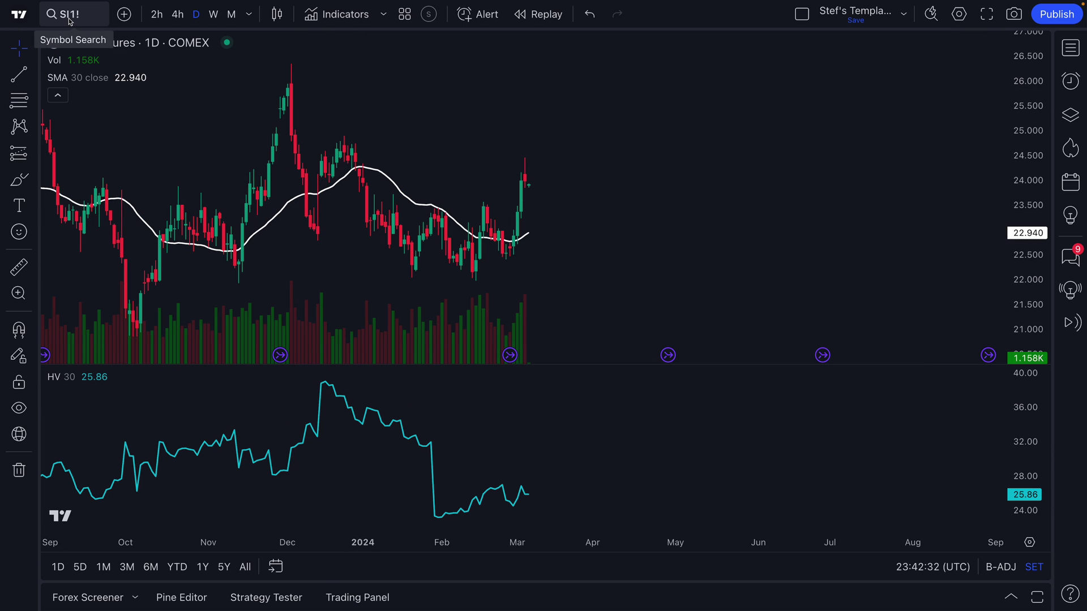
pyautogui.scroll(-1, 370, 249)
pyautogui.scroll(-6, 370, 249)
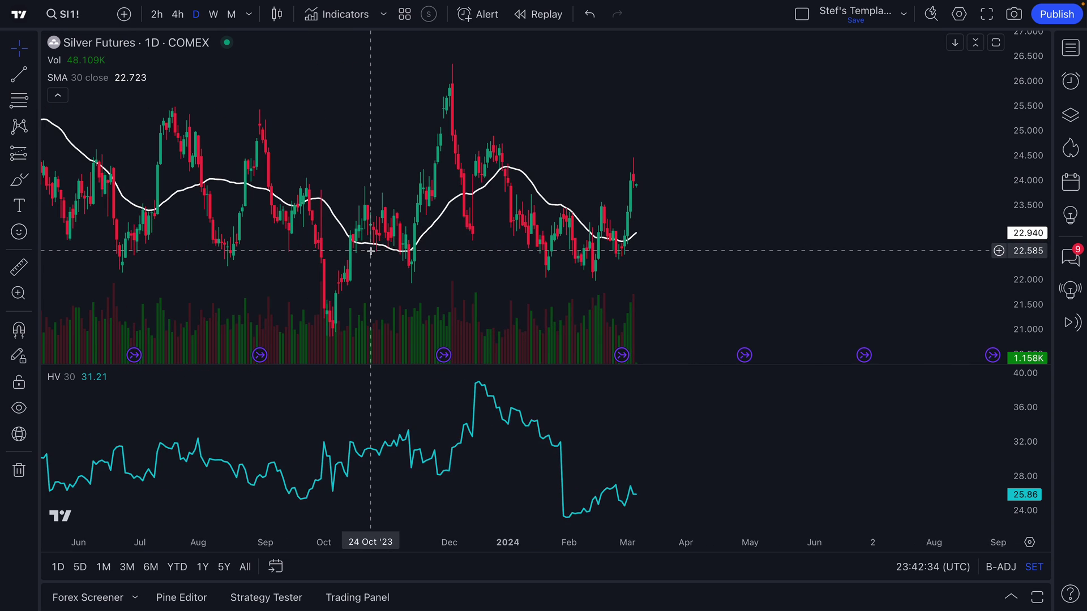
pyautogui.scroll(-3, 371, 250)
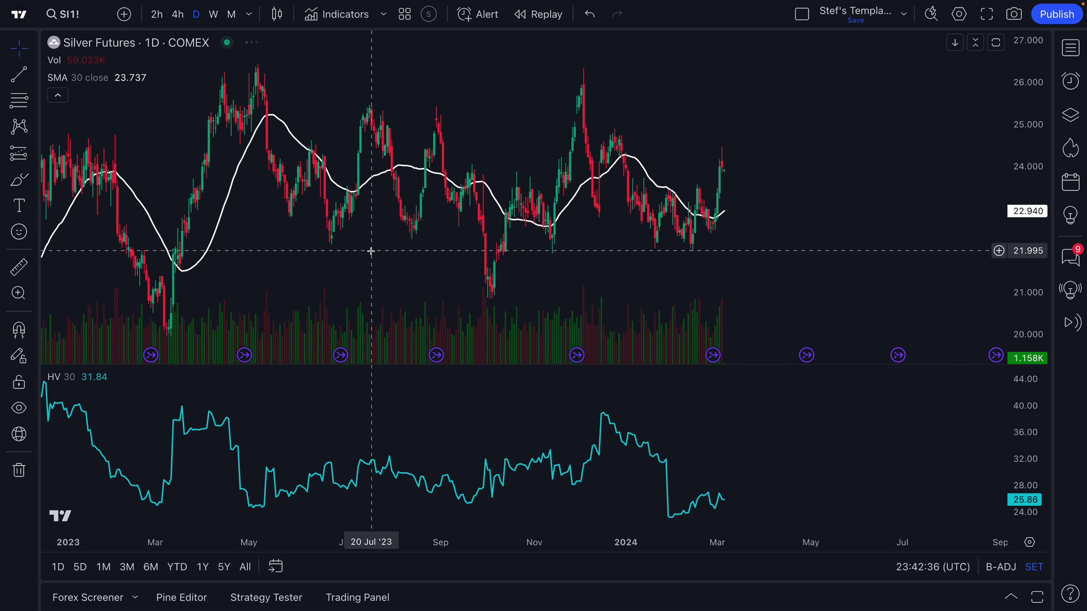
pyautogui.scroll(-3, 371, 250)
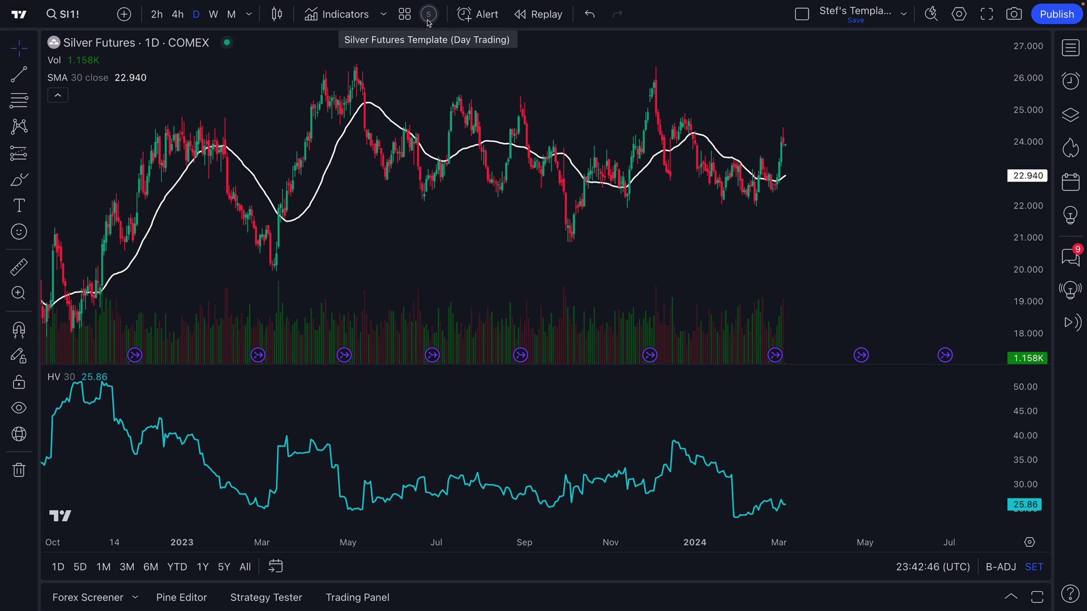
# Step: Change the chart's symbol to AAPL
pyautogui.click(405, 16)
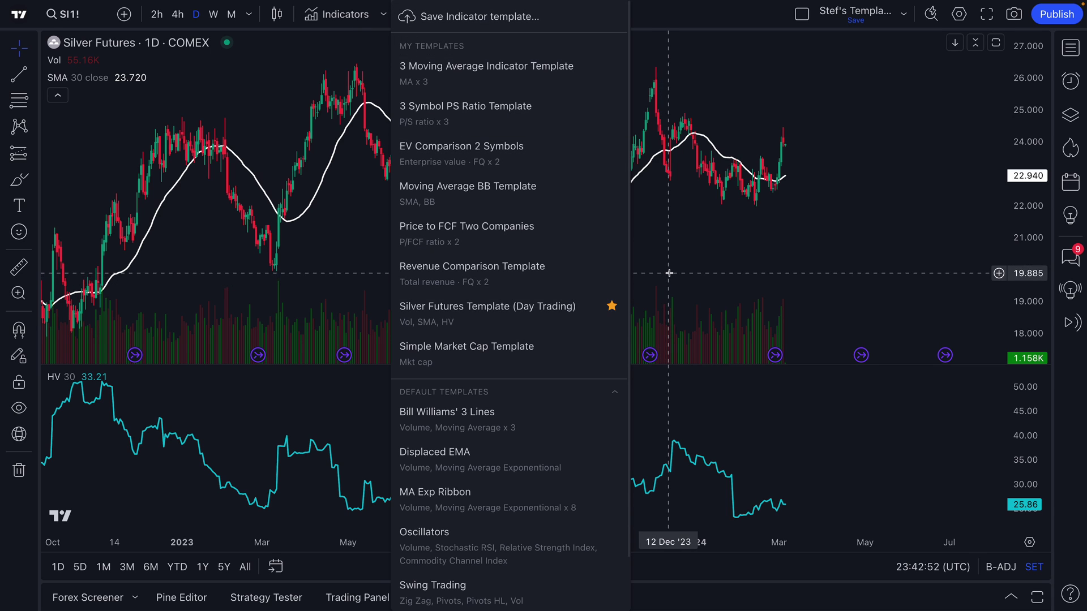
pyautogui.click(651, 266)
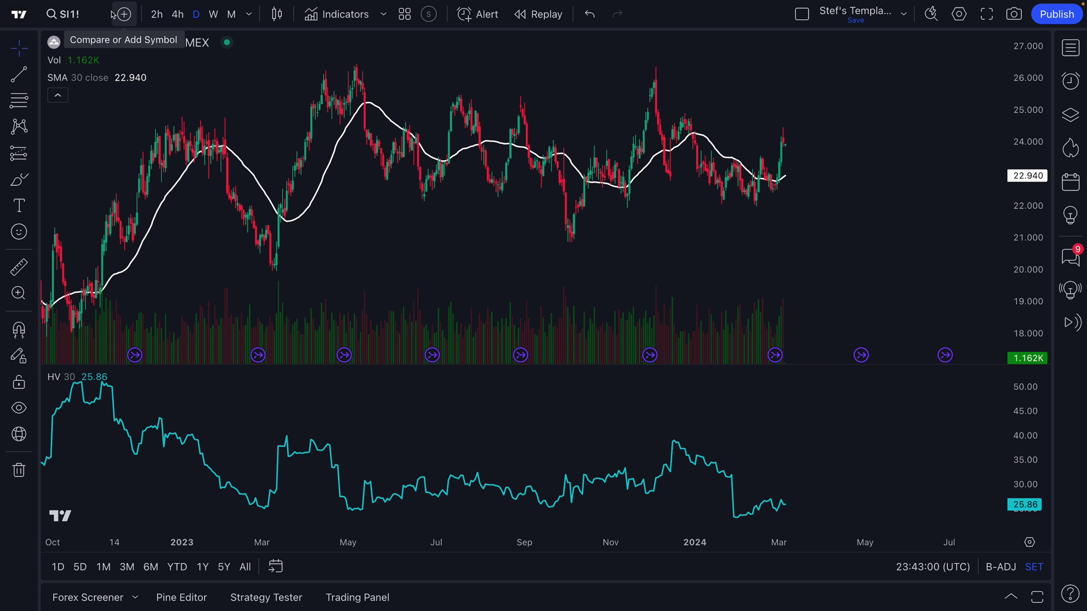
pyautogui.click(85, 16)
pyautogui.write('AAPL')
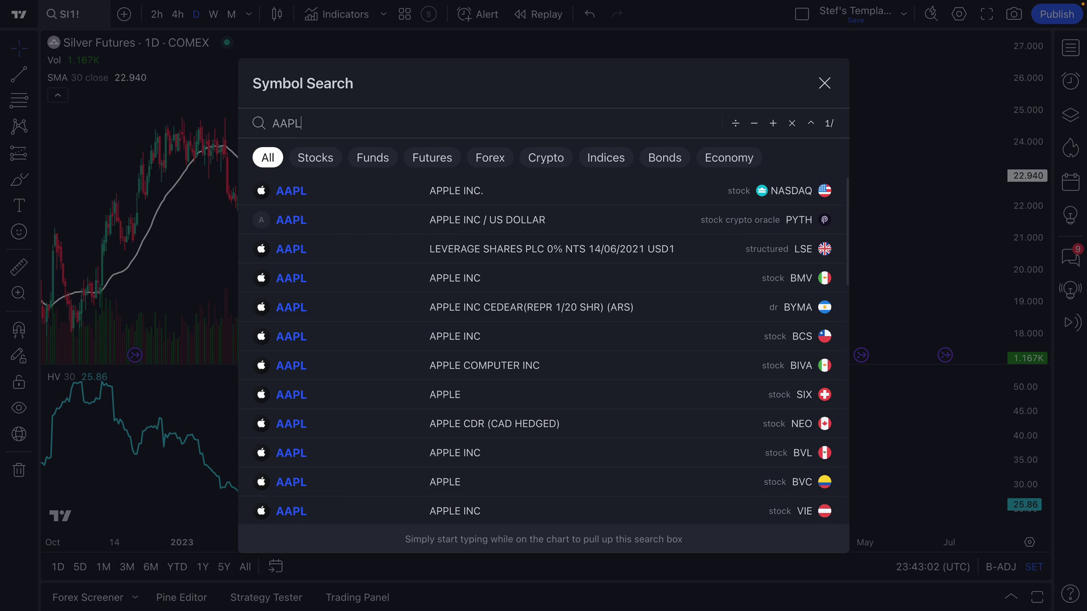
pyautogui.press('Return')
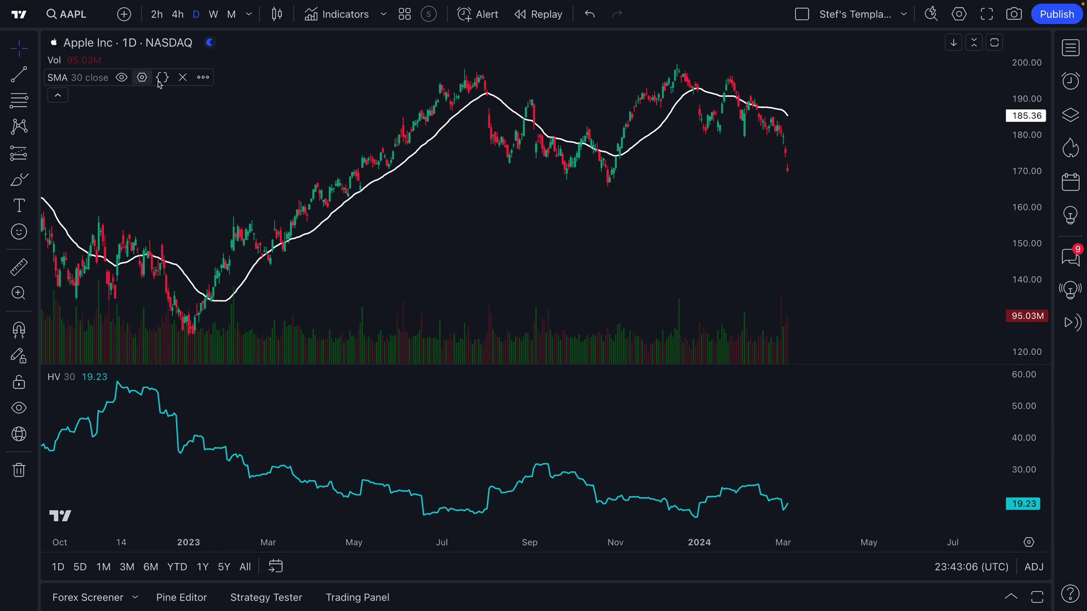
# Step: Remove the SMA 30, Volume and HV indicators, leaving bare AAPL candlesticks
pyautogui.click(162, 78)
pyautogui.click(112, 60)
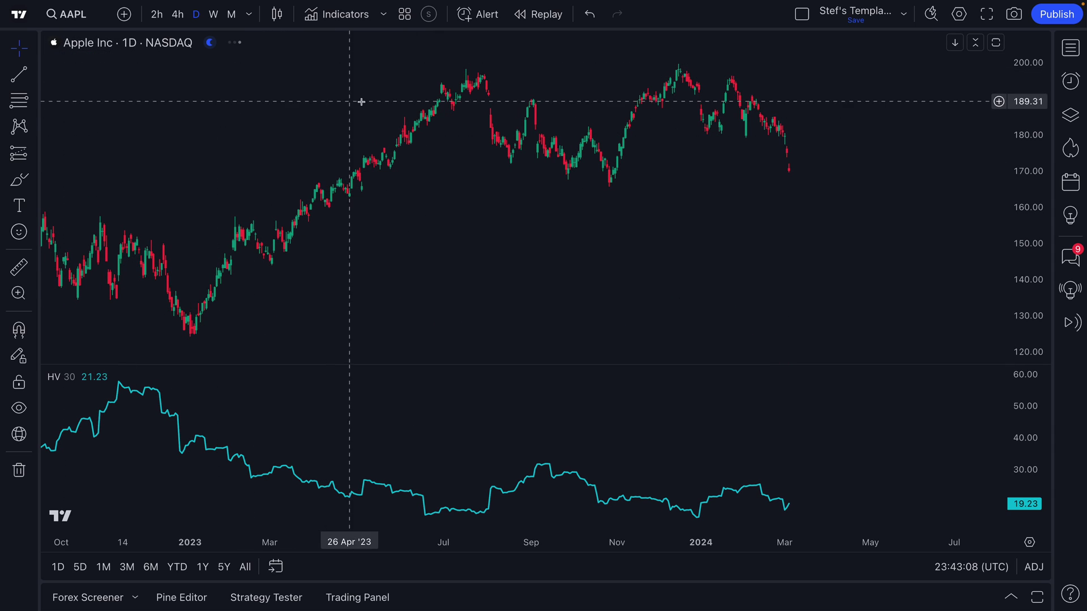
pyautogui.click(148, 377)
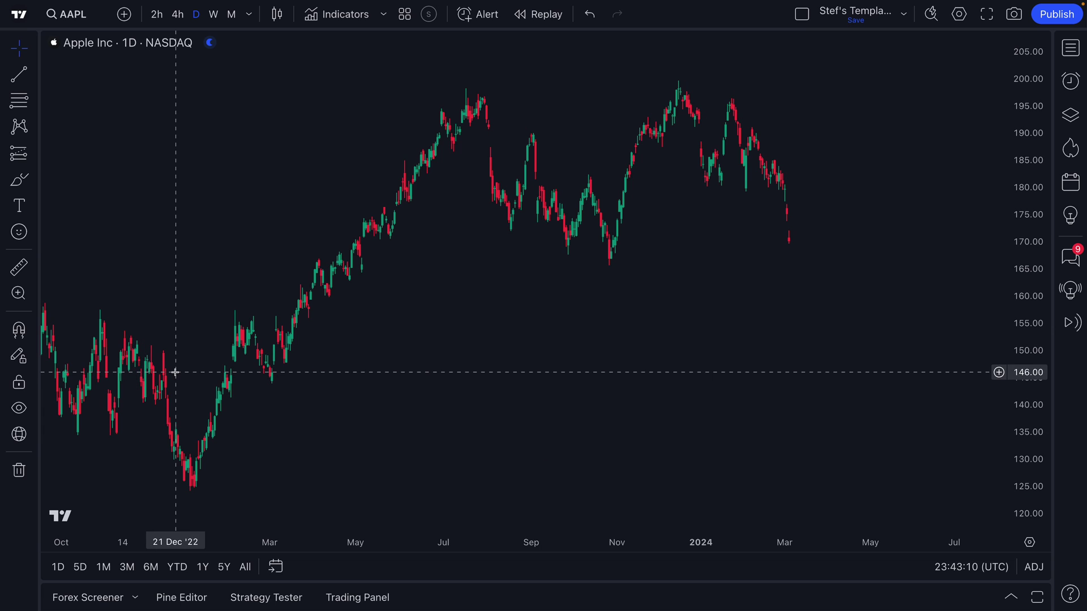
pyautogui.scroll(5, 367, 308)
pyautogui.scroll(-1, 364, 319)
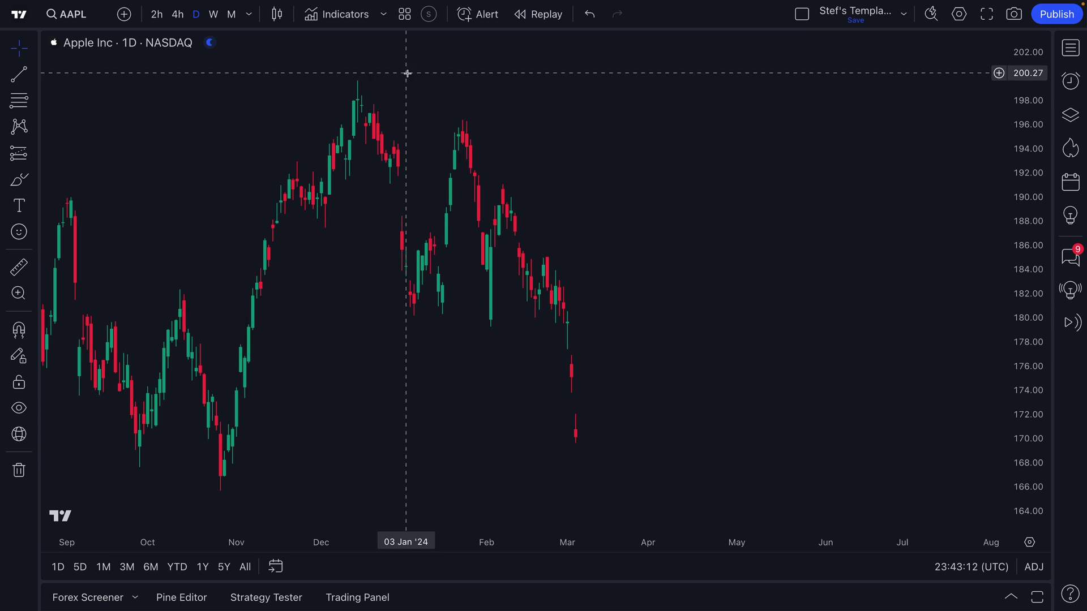
# Step: Apply the Revenue Comparison Template, adding a quarterly total revenue pane comparing AAPL with TSLA
pyautogui.click(403, 15)
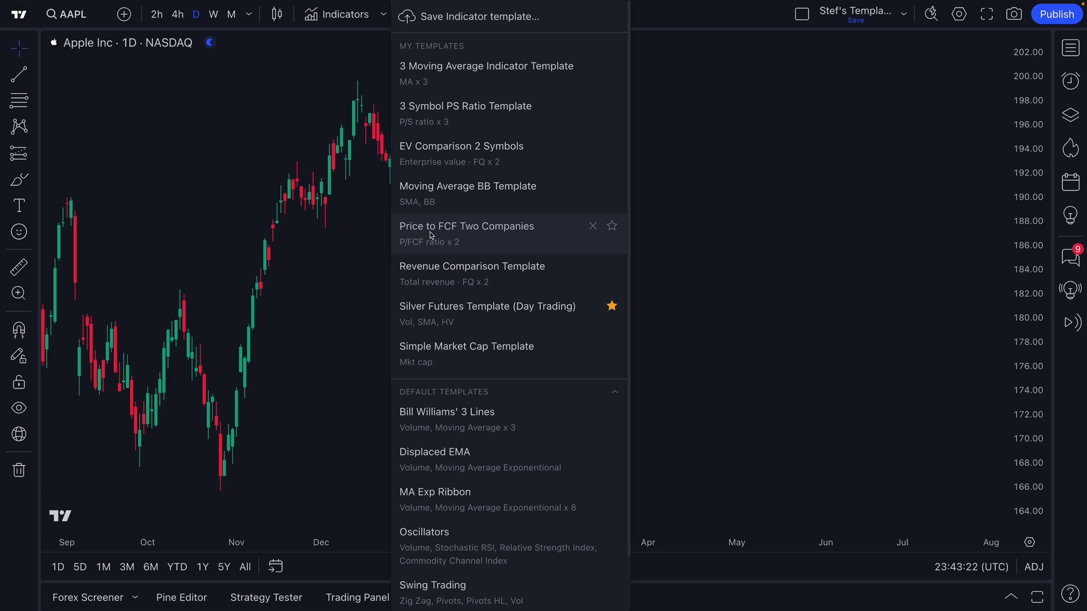
pyautogui.click(444, 277)
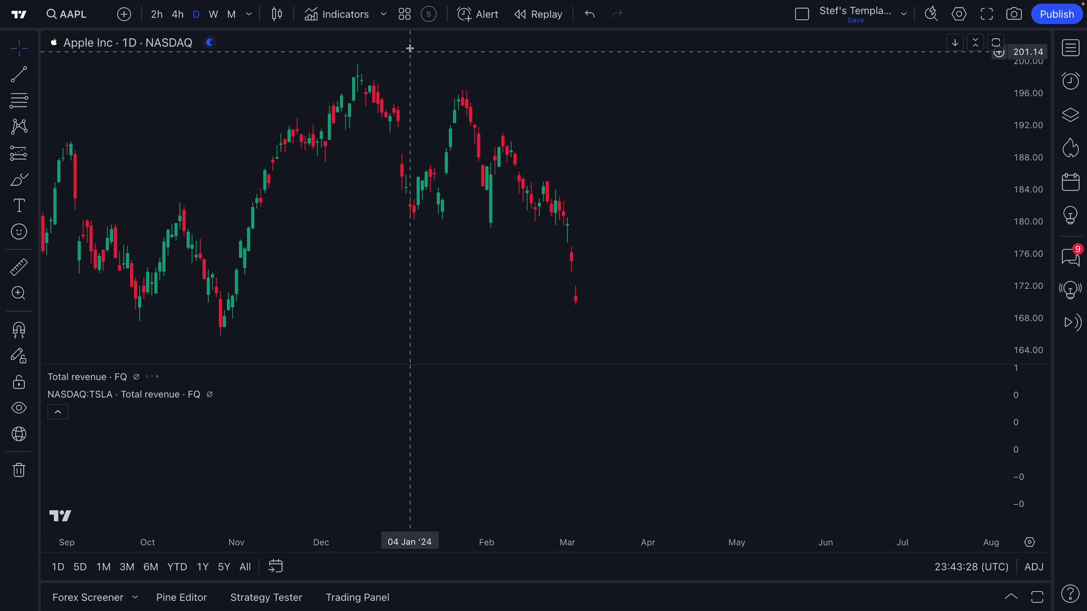
pyautogui.scroll(-4, 303, 215)
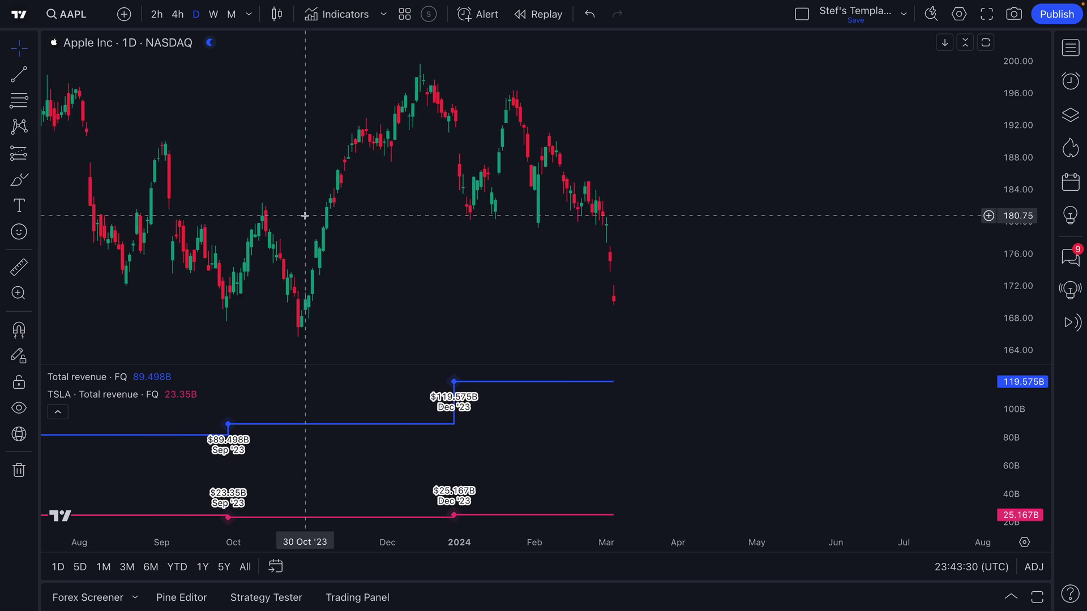
pyautogui.scroll(-2, 303, 214)
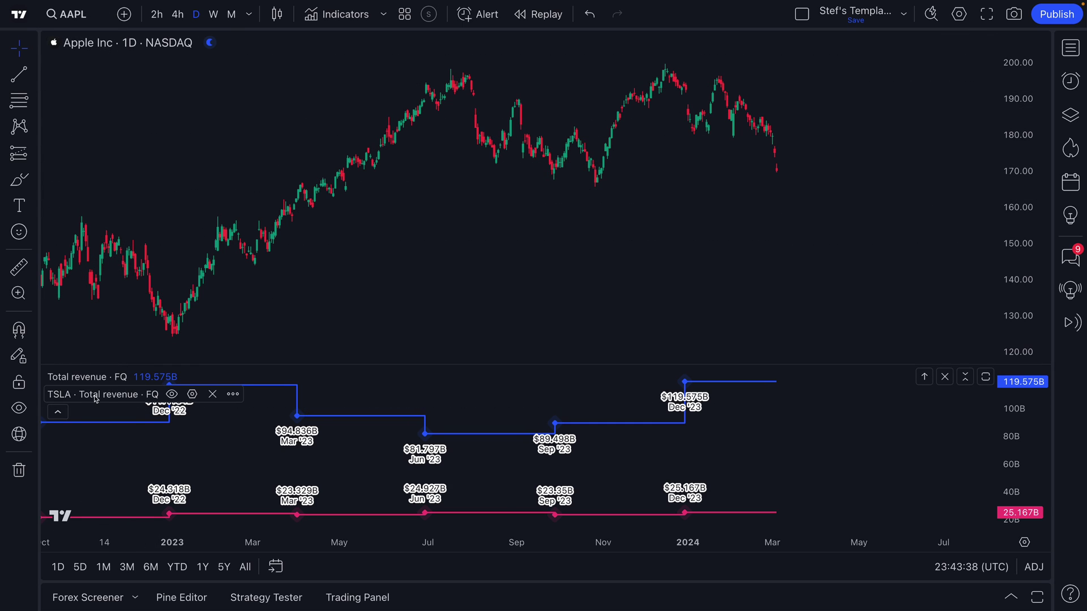
# Step: Inspect which symbol the TSLA Total revenue line compares, then close its settings unchanged
pyautogui.click(191, 395)
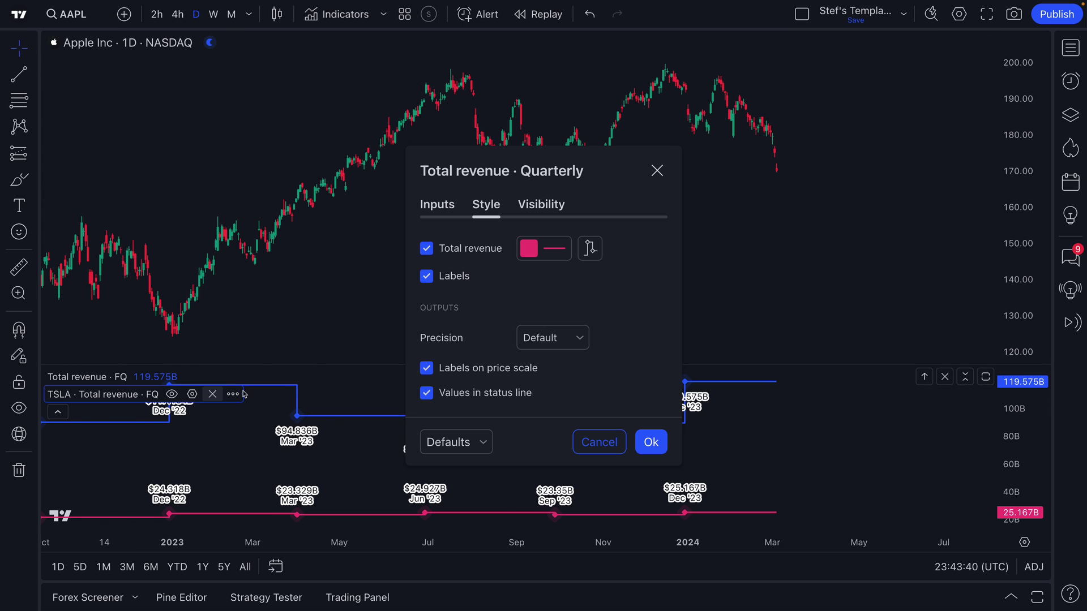
pyautogui.click(447, 201)
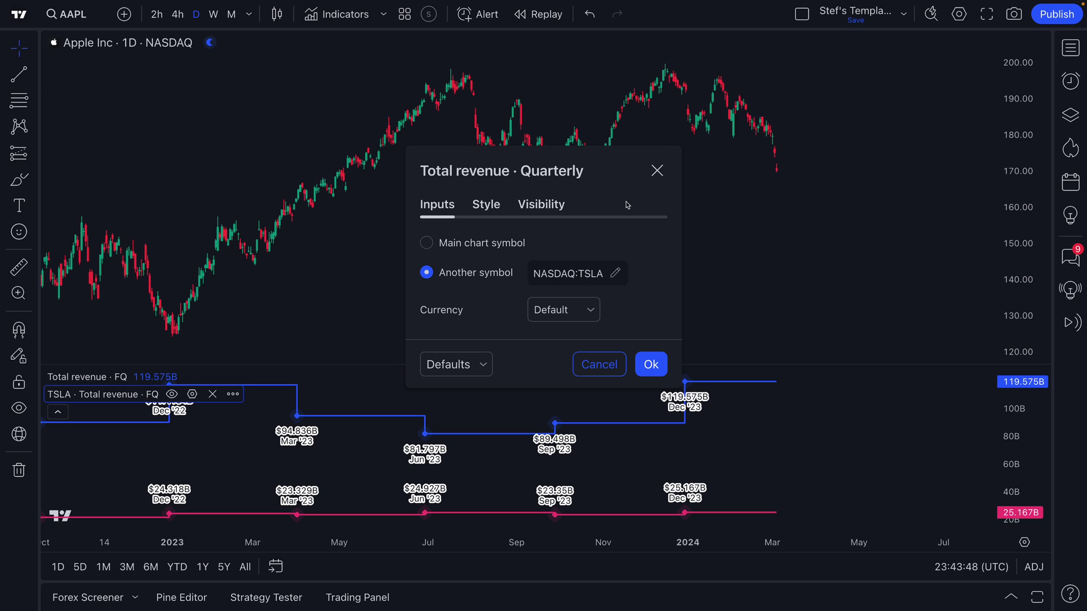
pyautogui.click(657, 170)
# Step: Add quarterly Free cash flow from the Financials cash flow metrics to the Apple chart
pyautogui.press('/')
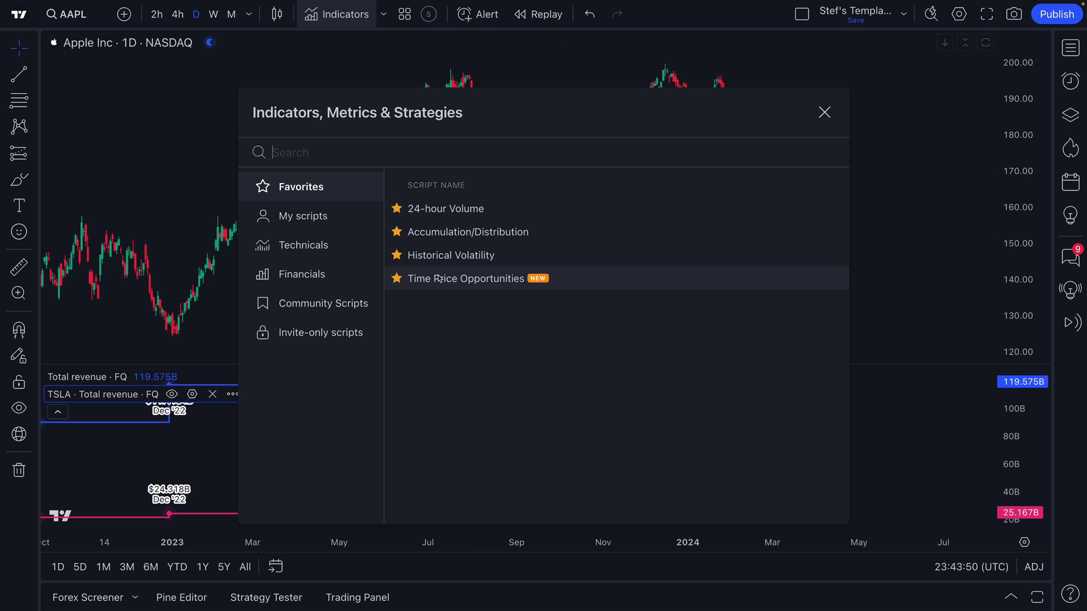
pyautogui.click(310, 275)
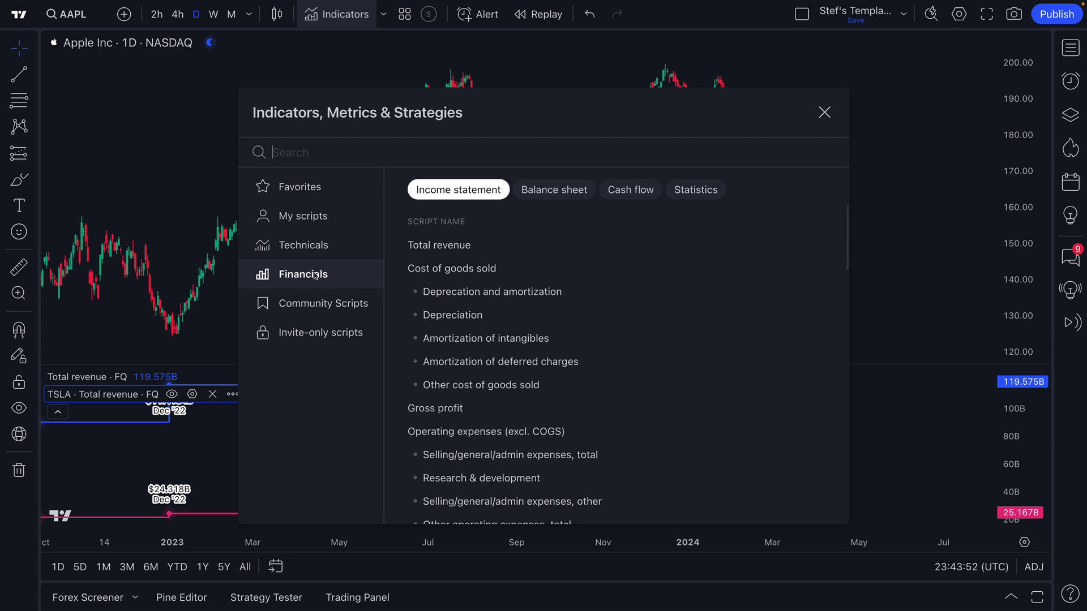
pyautogui.scroll(-2, 475, 411)
pyautogui.scroll(-10, 474, 410)
pyautogui.scroll(-5, 474, 403)
pyautogui.scroll(15, 538, 312)
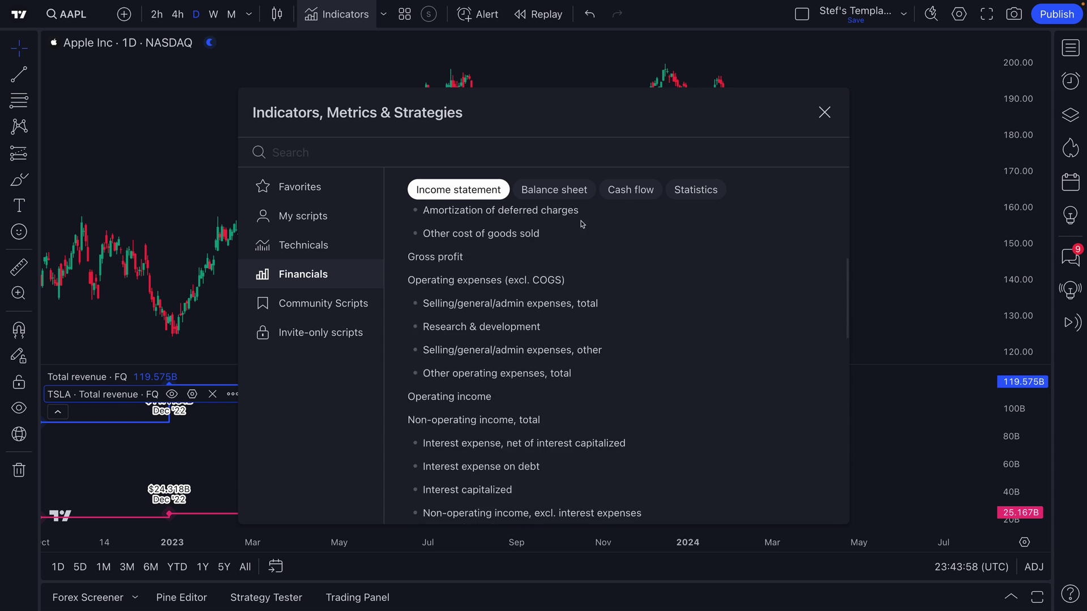
pyautogui.click(610, 193)
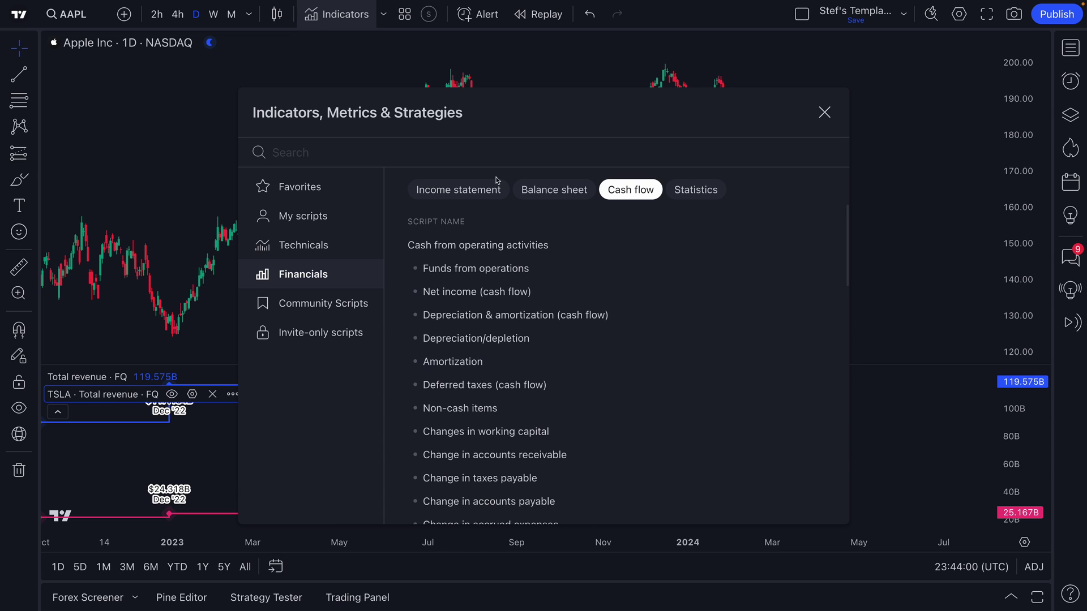
pyautogui.write('free cash')
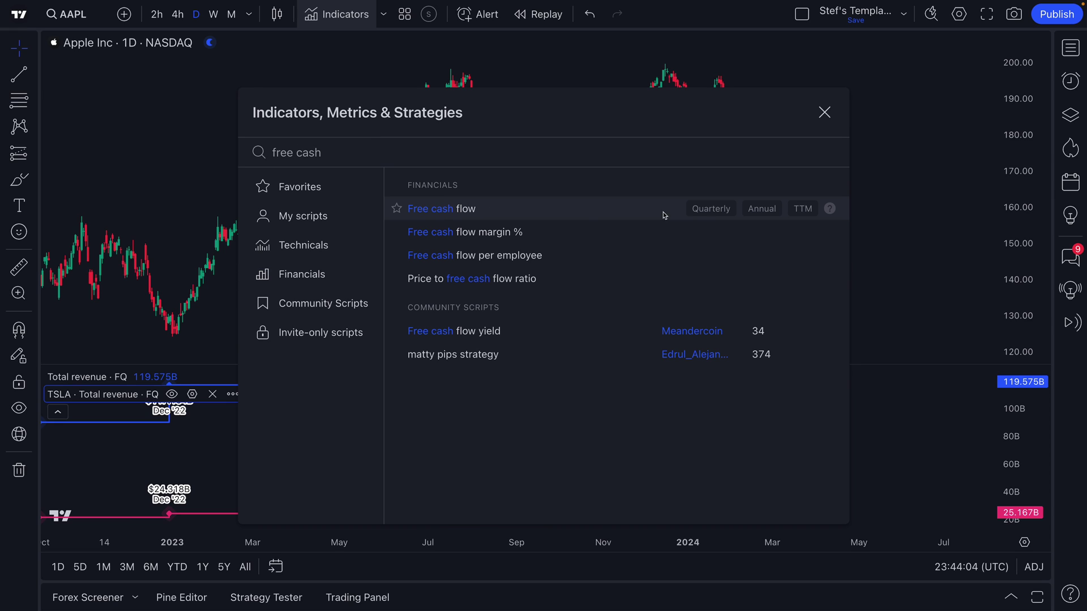
pyautogui.click(707, 210)
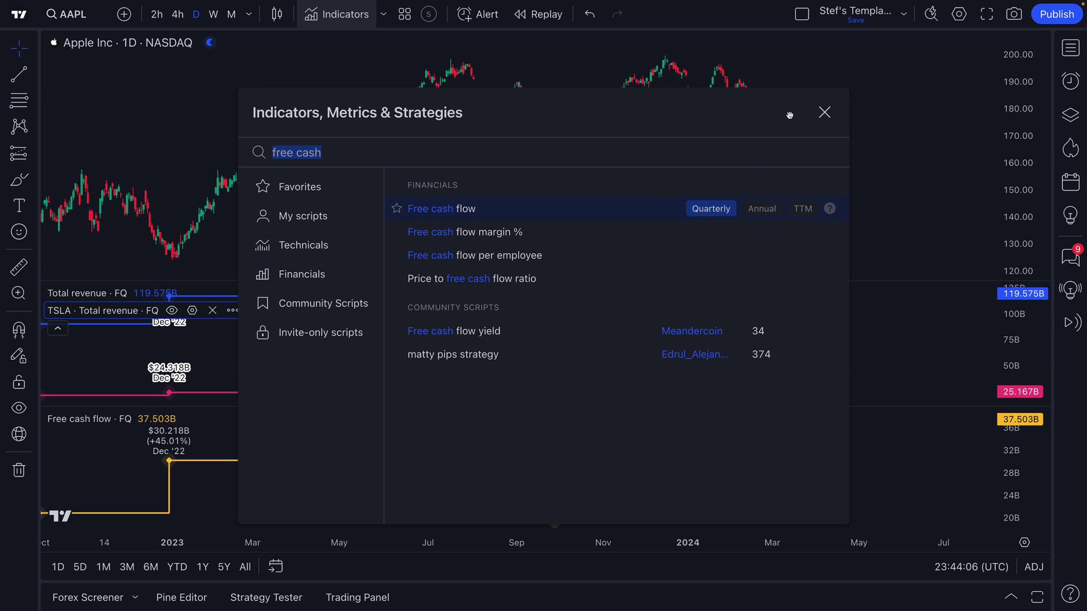
pyautogui.click(824, 112)
# Step: Remove the TSLA revenue comparison and save 'Fundamental Investor Template' remembering interval only
pyautogui.click(215, 311)
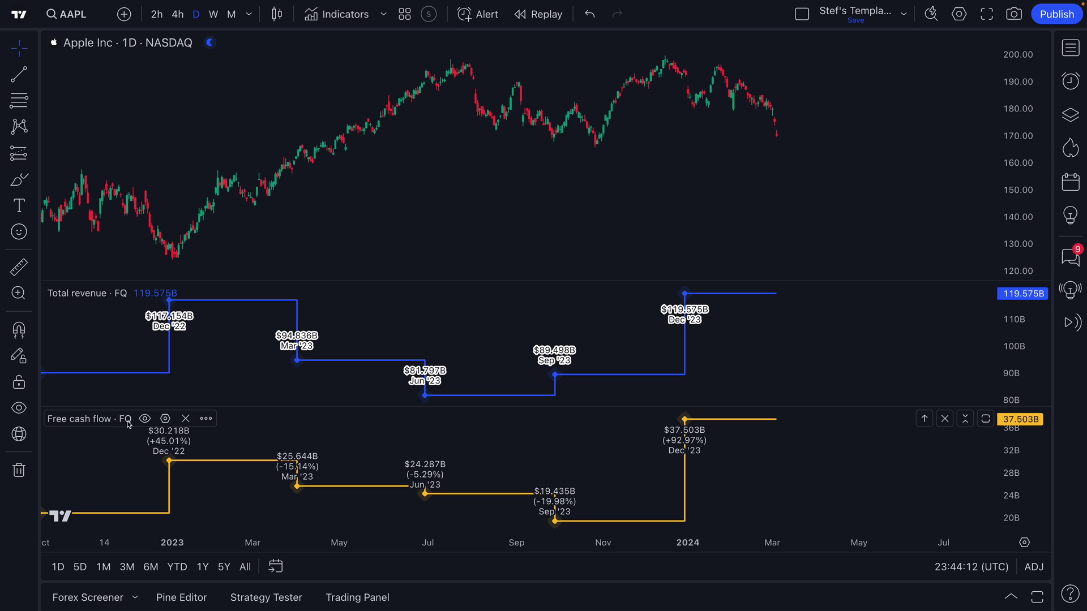
pyautogui.click(405, 16)
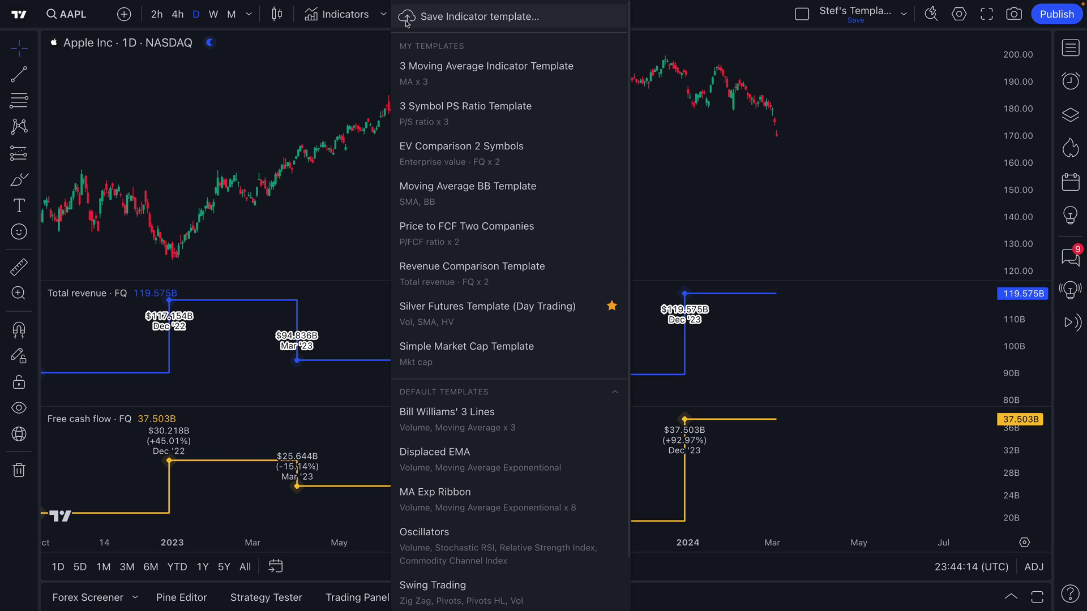
pyautogui.click(407, 19)
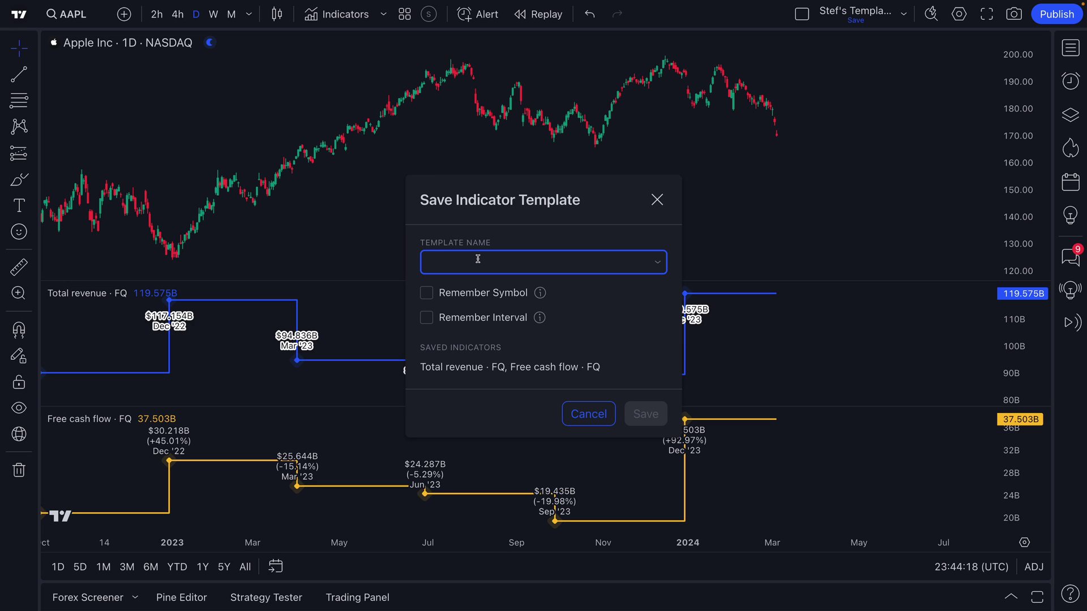
pyautogui.write('Fundamental Investor Template')
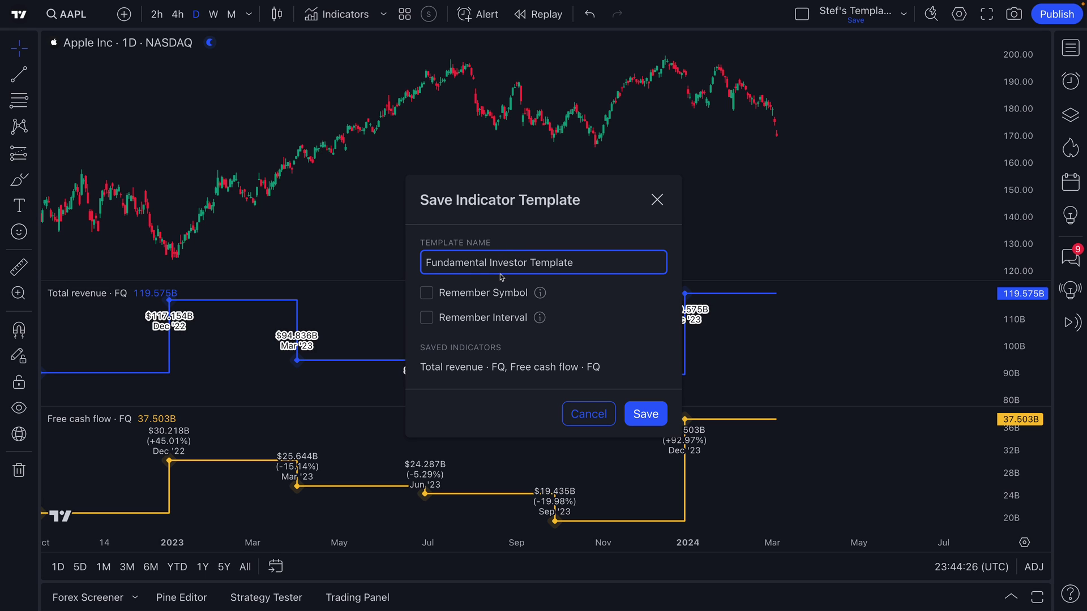
pyautogui.click(429, 295)
pyautogui.click(428, 294)
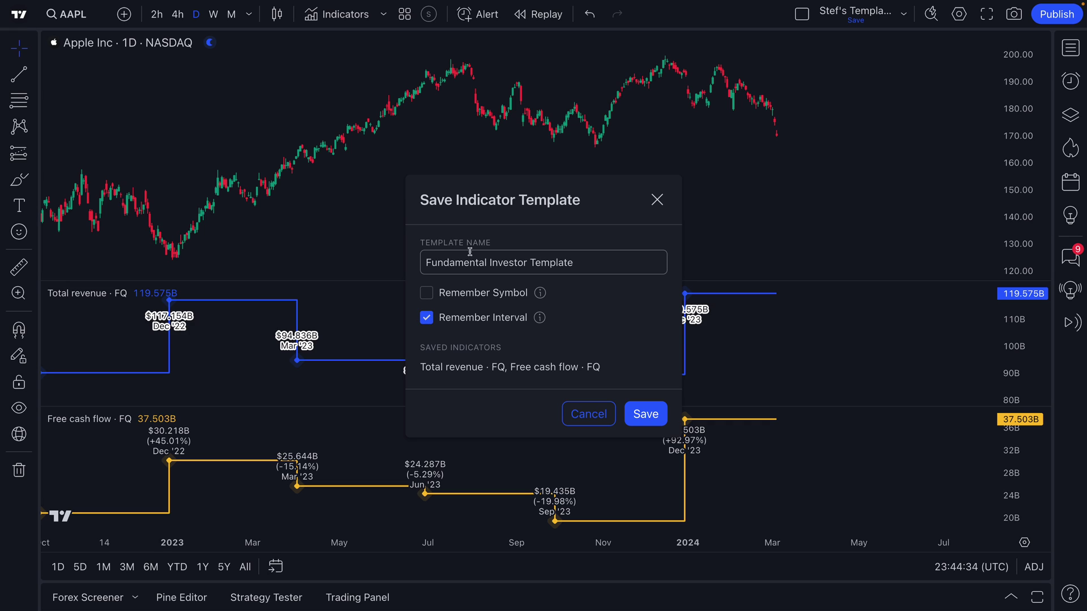
pyautogui.moveTo(580, 270); pyautogui.dragTo(417, 262)
pyautogui.click(442, 262)
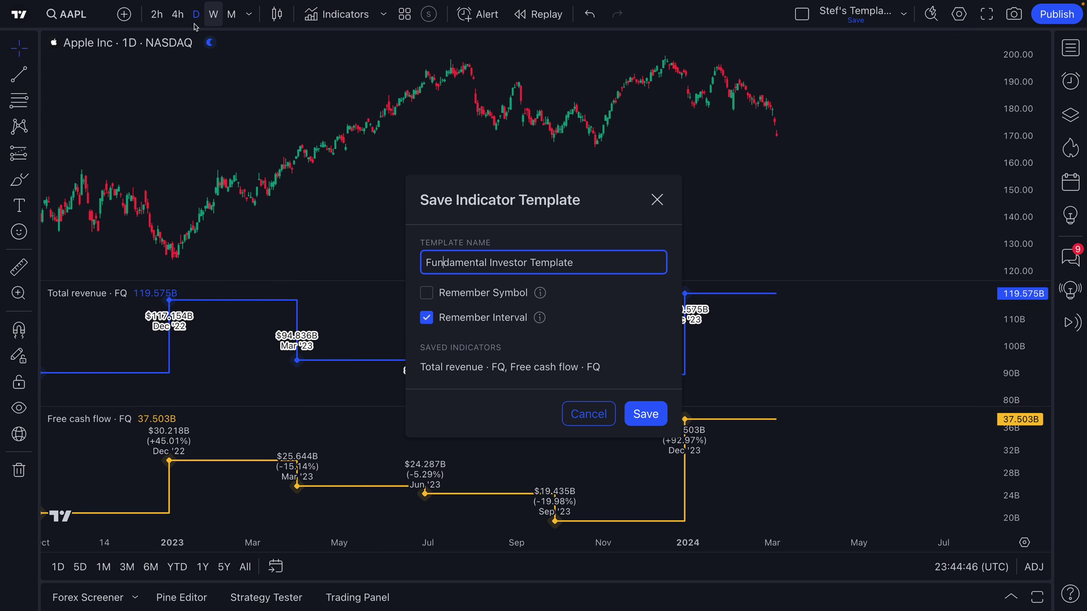
pyautogui.click(646, 418)
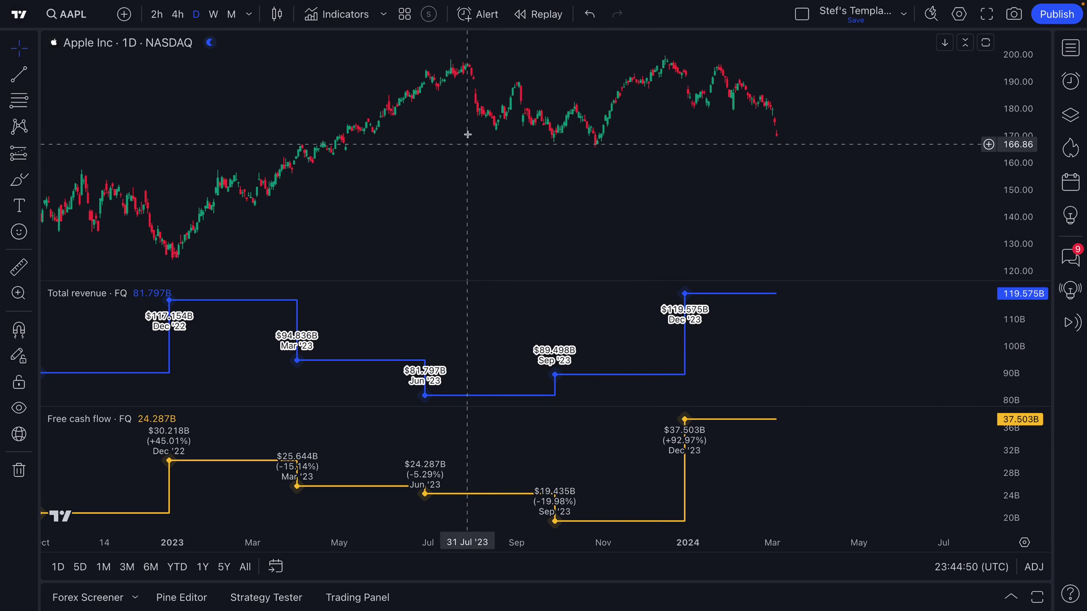
# Step: Star the Fundamental Investor Template, then apply the Silver Futures and Fundamental Investor templates
pyautogui.click(404, 17)
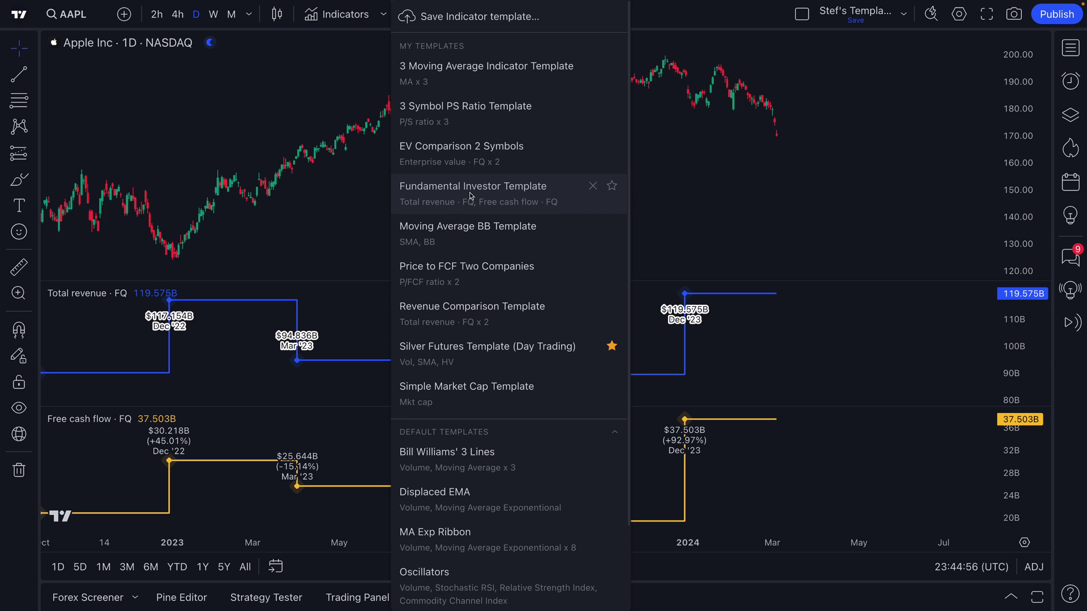
pyautogui.click(611, 186)
pyautogui.click(592, 168)
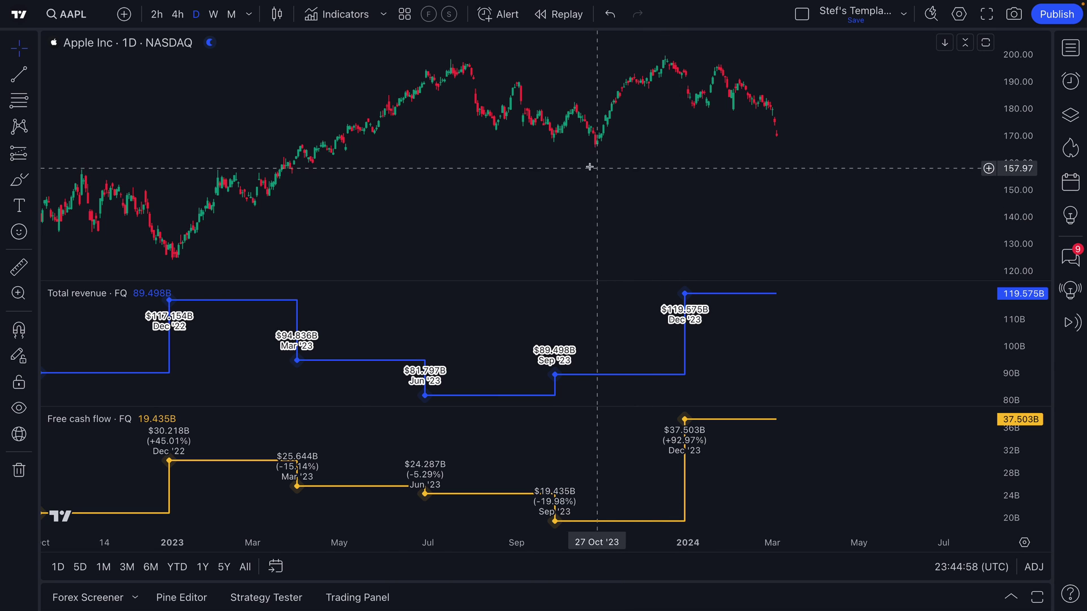
pyautogui.click(449, 14)
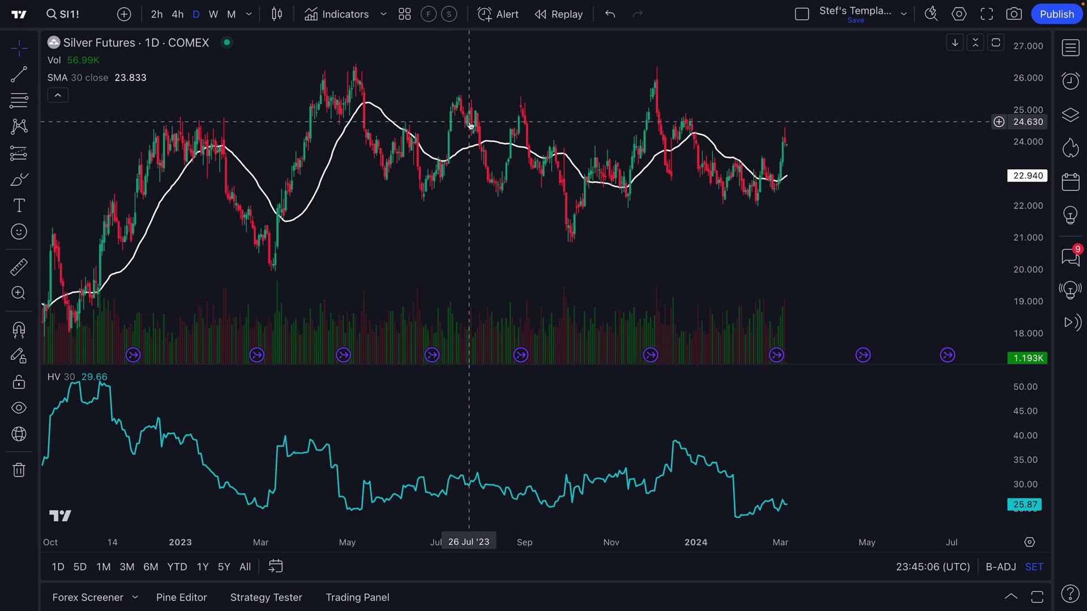
pyautogui.click(429, 17)
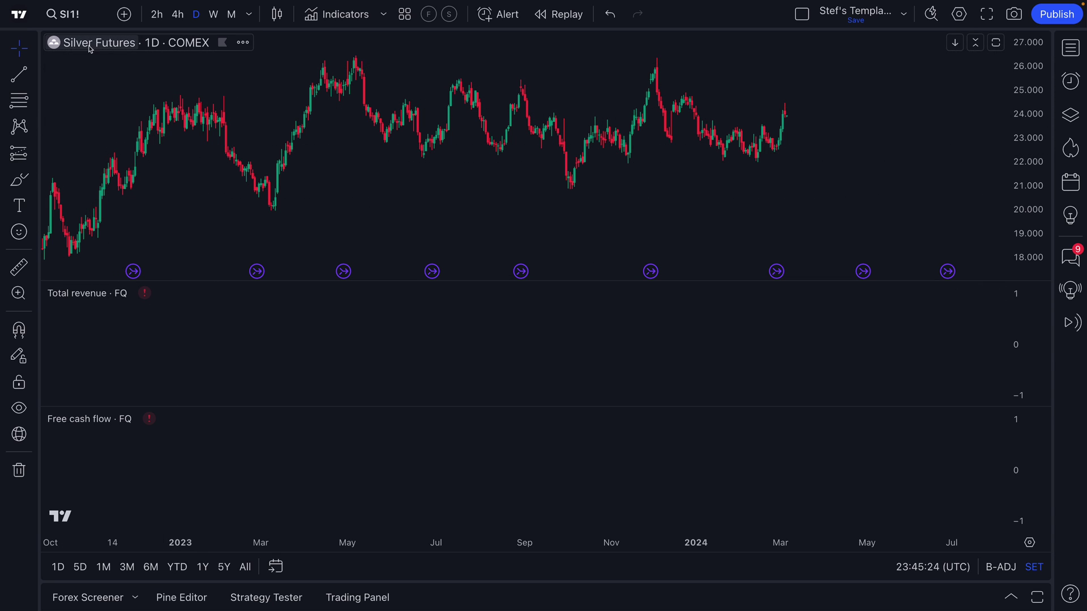
# Step: Pick GOOGL on NASDAQ, then reapply the Silver Futures and Fundamental Investor templates
pyautogui.click(81, 23)
pyautogui.press('BackSpace')
pyautogui.write('GOOGL')
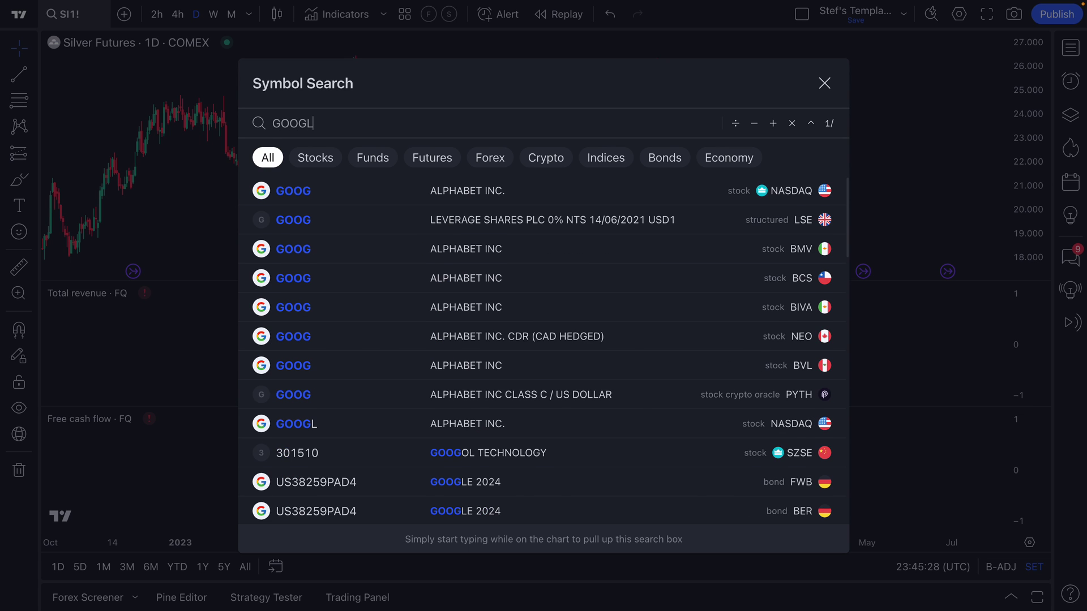
pyautogui.click(469, 192)
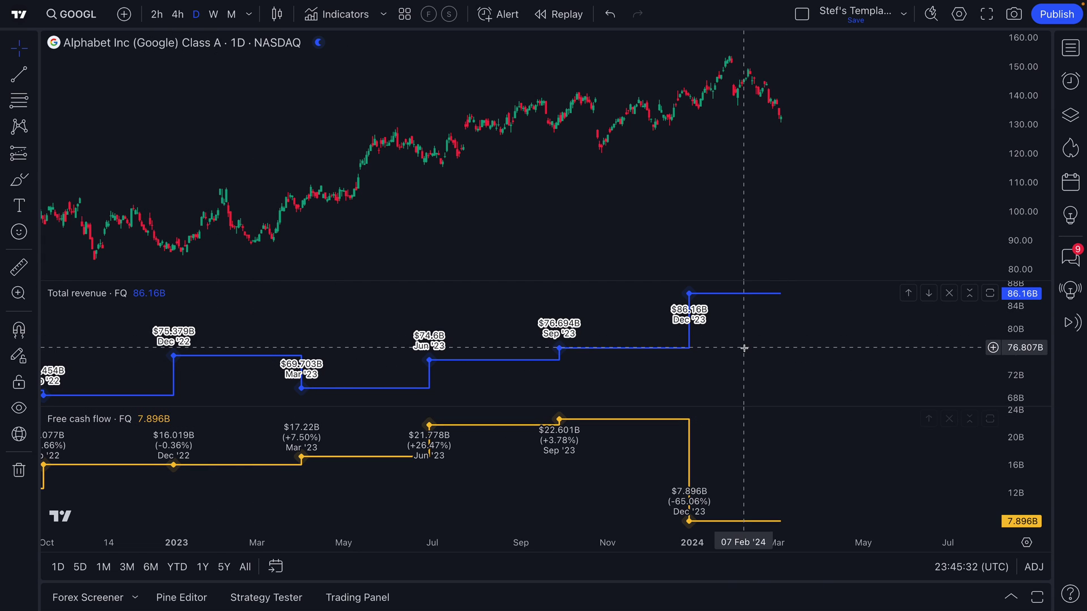
pyautogui.scroll(-2, 430, 110)
pyautogui.scroll(-2, 429, 112)
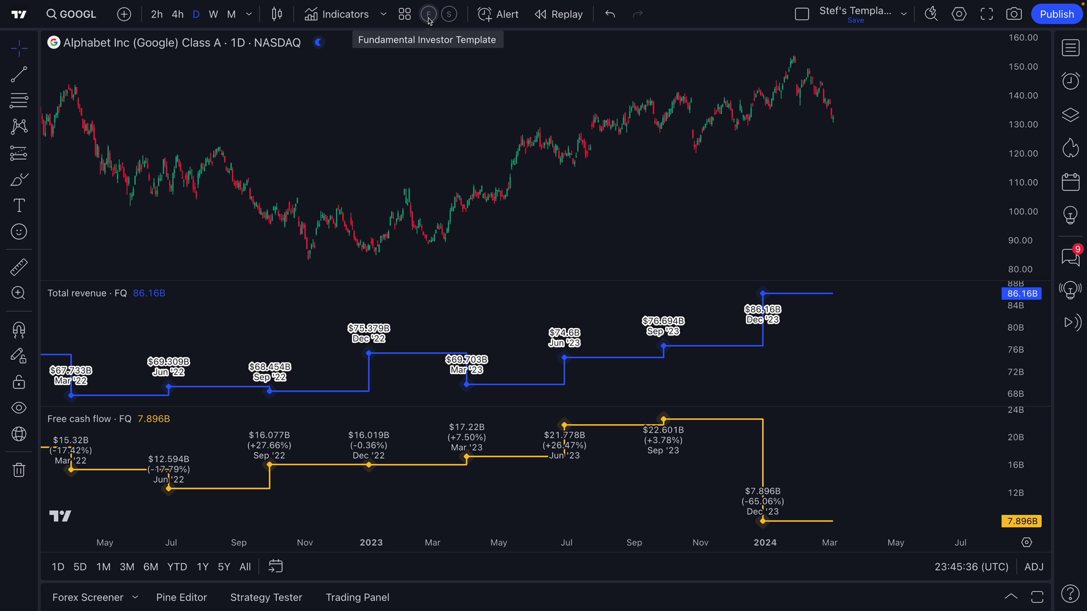
pyautogui.click(450, 17)
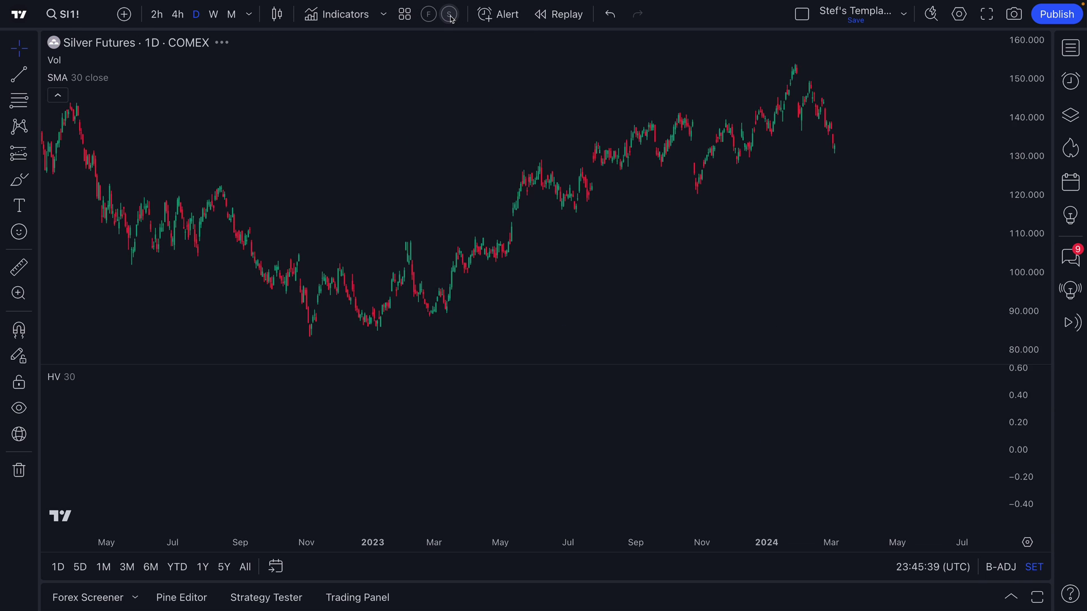
pyautogui.click(429, 17)
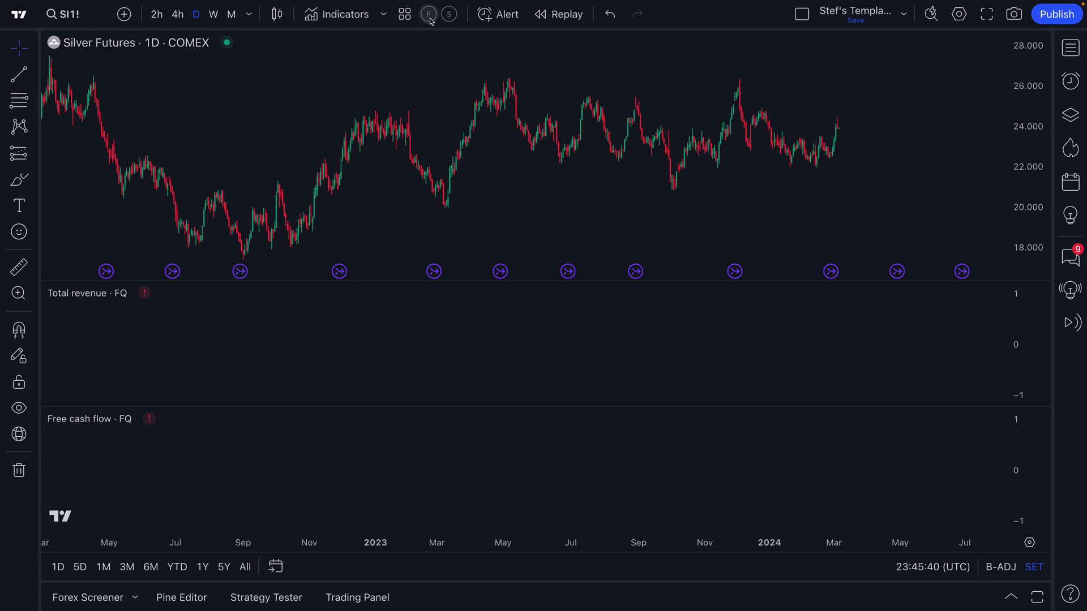
# Step: Switch the chart to GOOGL, then AAPL, then NFLX to check the revenue and cash-flow panes
pyautogui.click(68, 23)
pyautogui.write('GOOGL')
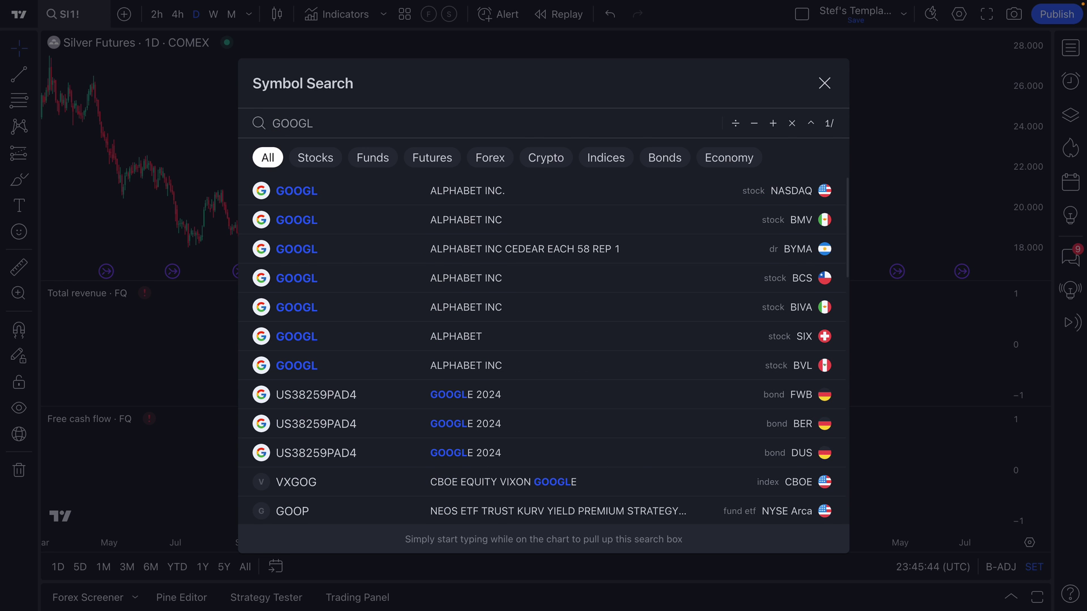
pyautogui.press('Return')
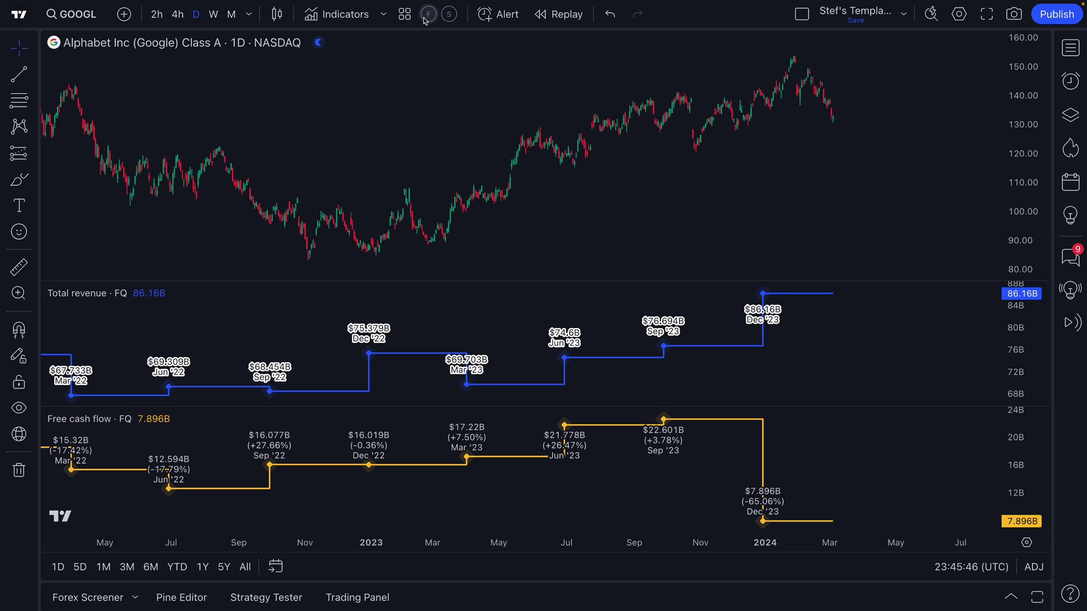
pyautogui.click(86, 23)
pyautogui.write('AAPL')
pyautogui.press('Return')
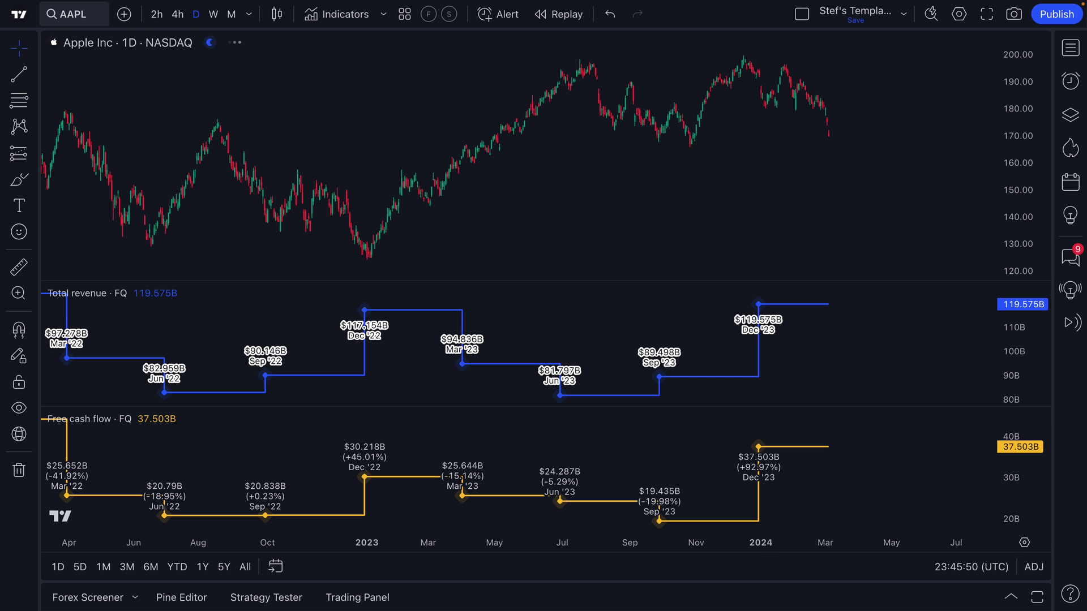
pyautogui.click(86, 23)
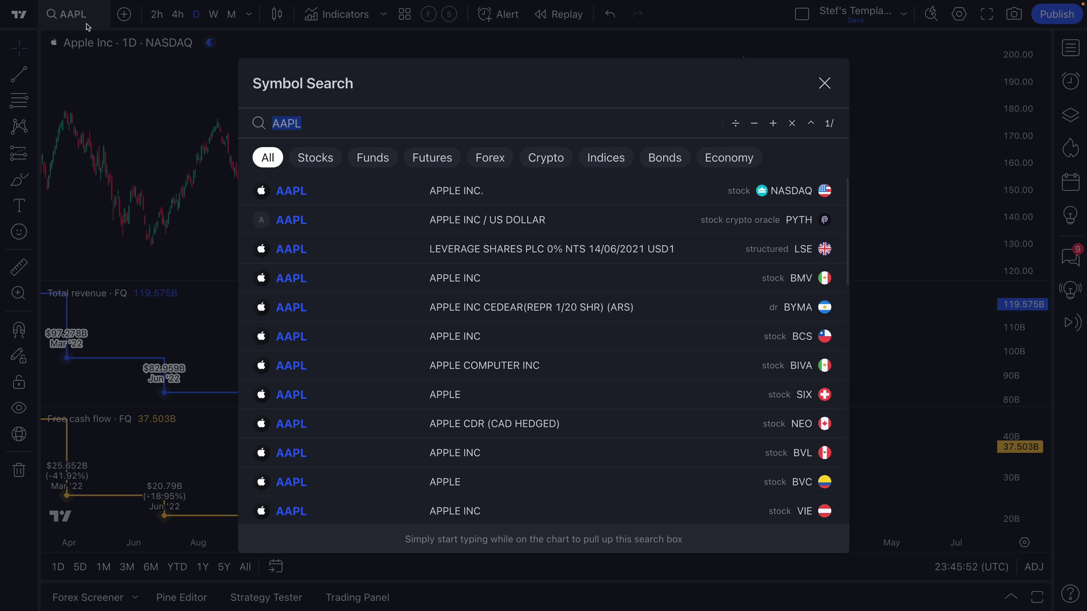
pyautogui.write('NFLX')
pyautogui.press('Return')
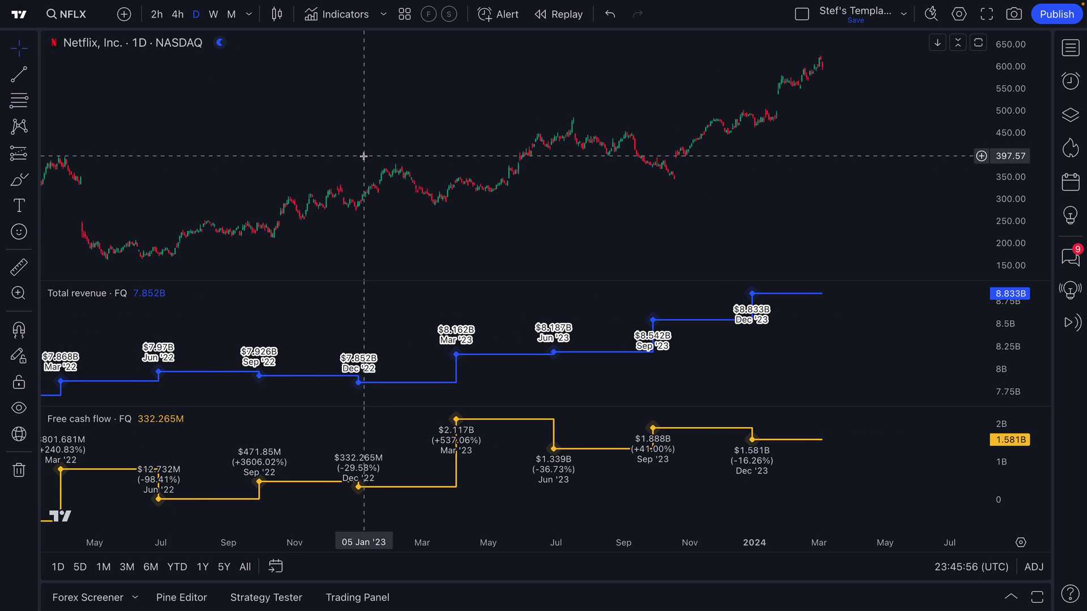
pyautogui.moveTo(364, 156); pyautogui.dragTo(408, 33)
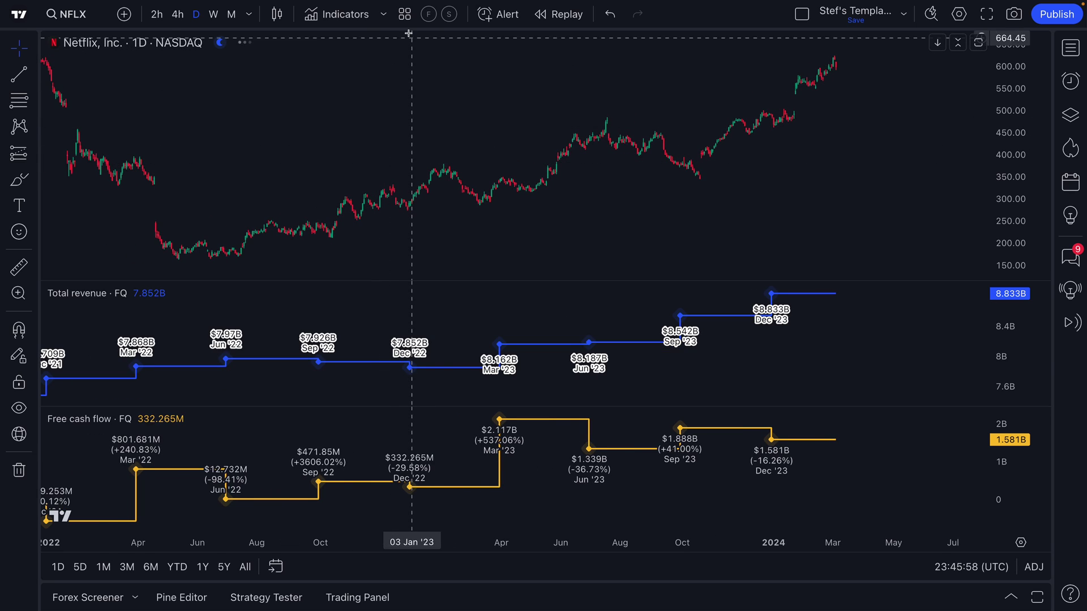
# Step: Delete the 3 Moving Average, 3 Symbol PS Ratio and EV Comparison 2 Symbols templates
pyautogui.click(404, 14)
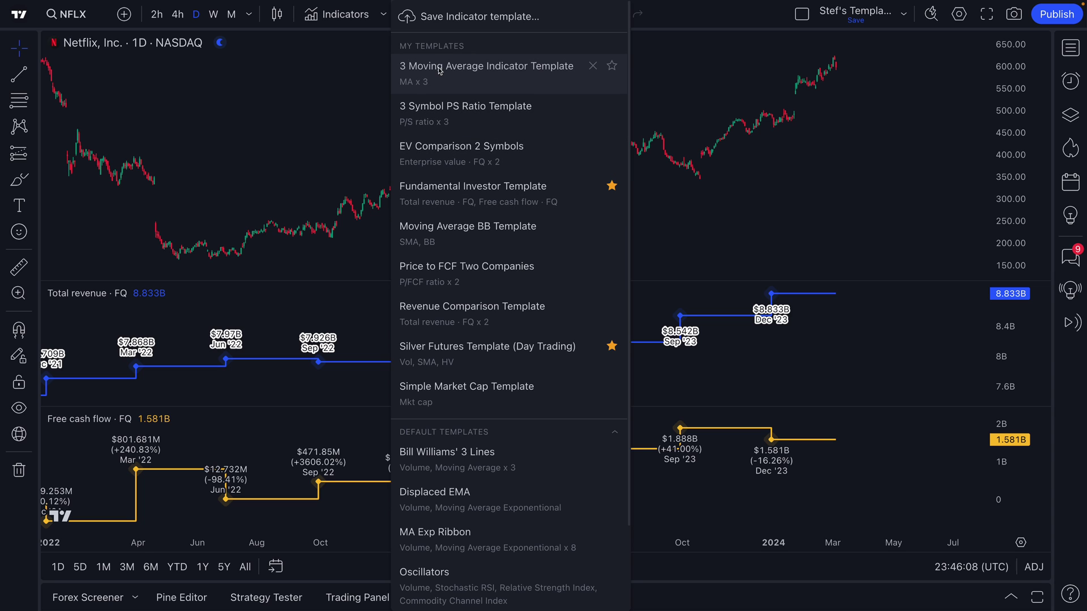
pyautogui.scroll(-3, 438, 89)
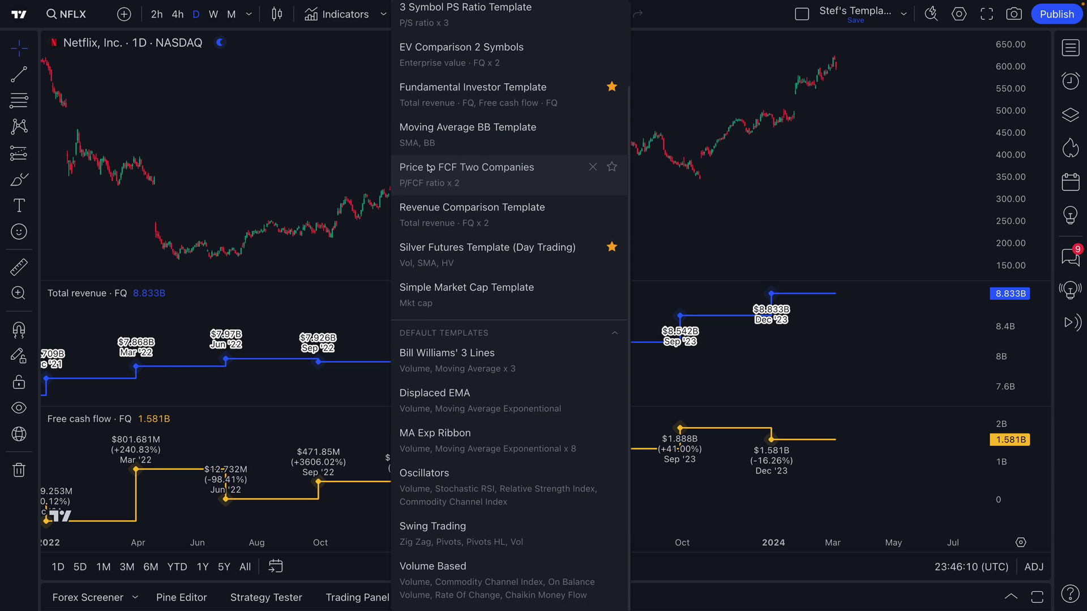
pyautogui.scroll(3, 430, 215)
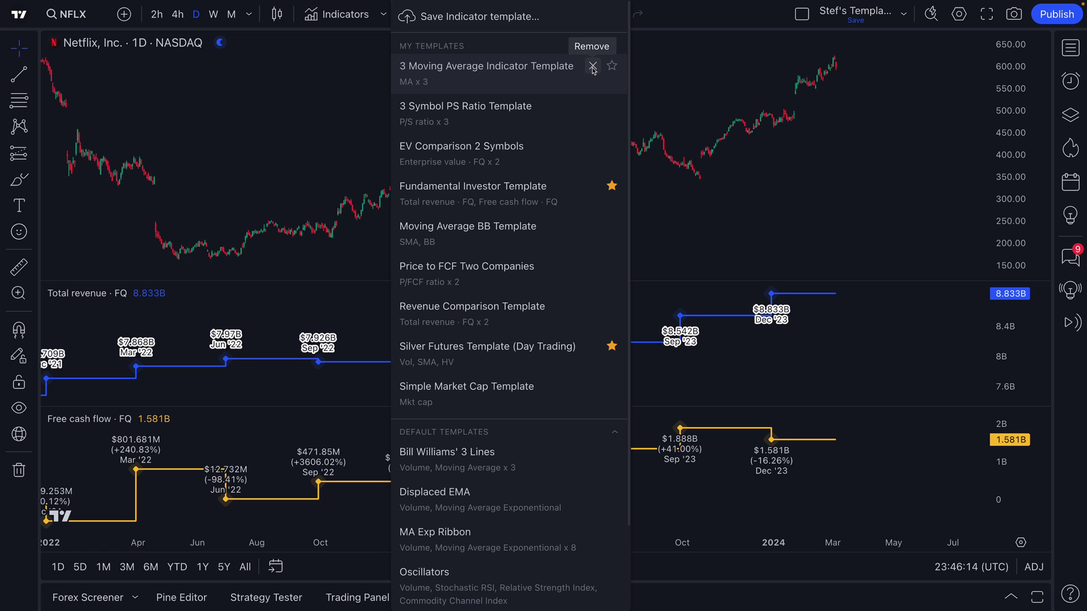
pyautogui.click(592, 68)
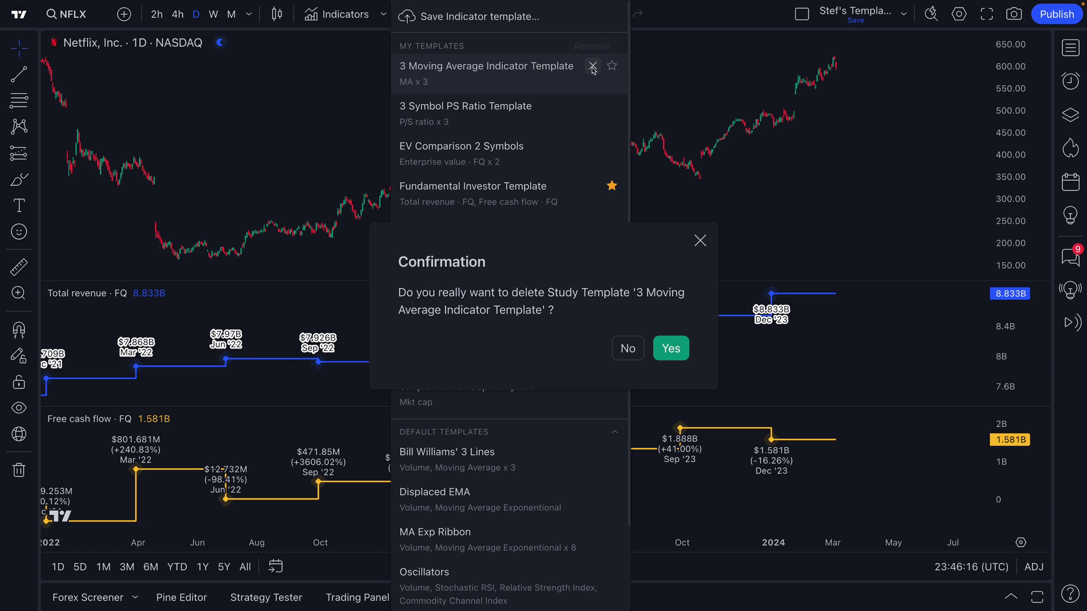
pyautogui.click(657, 349)
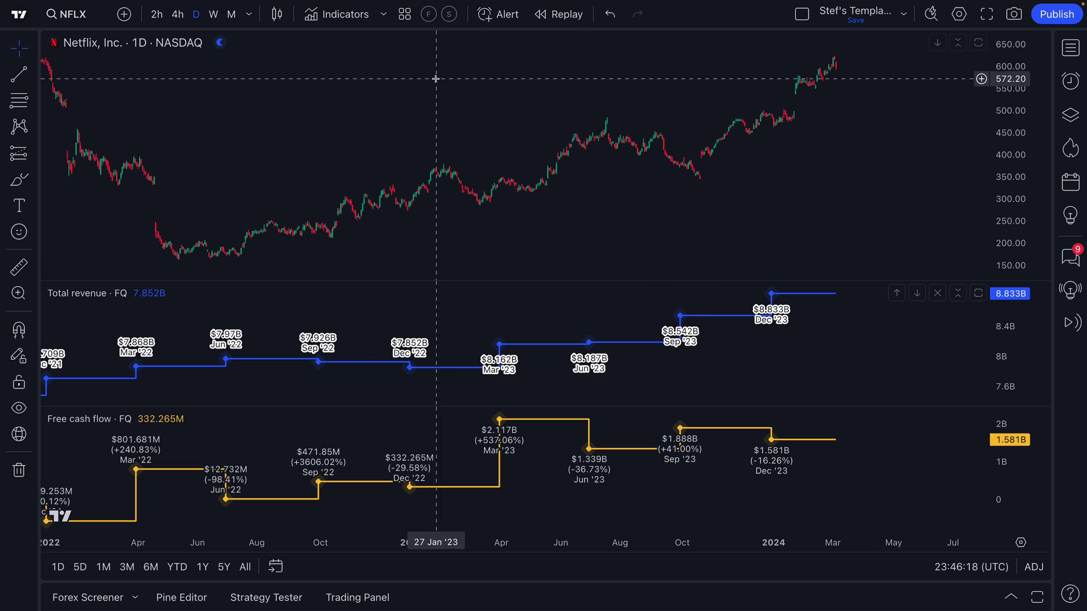
pyautogui.click(404, 14)
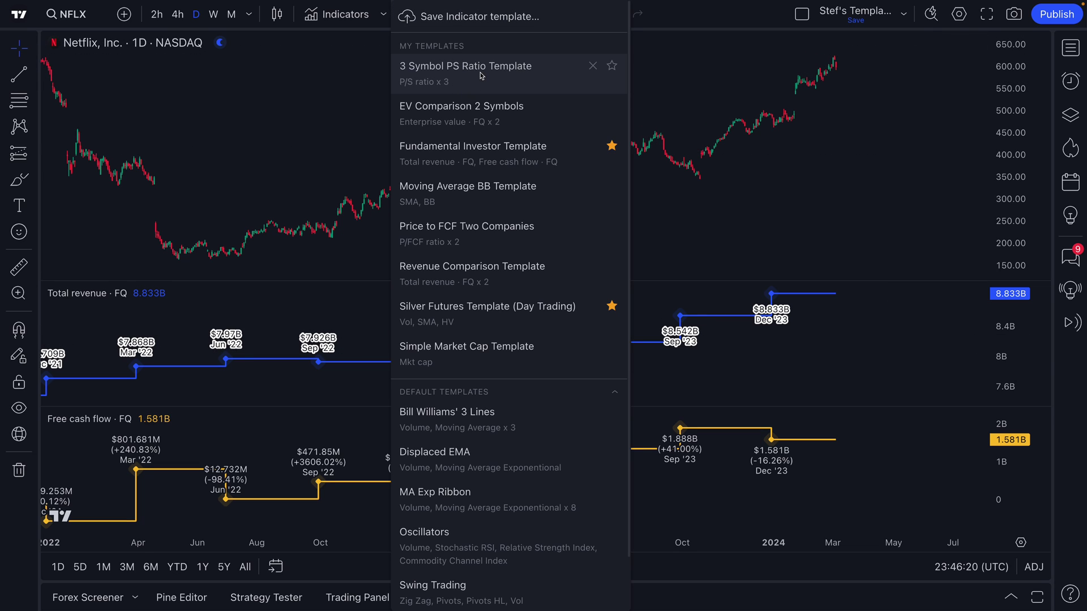
pyautogui.click(592, 66)
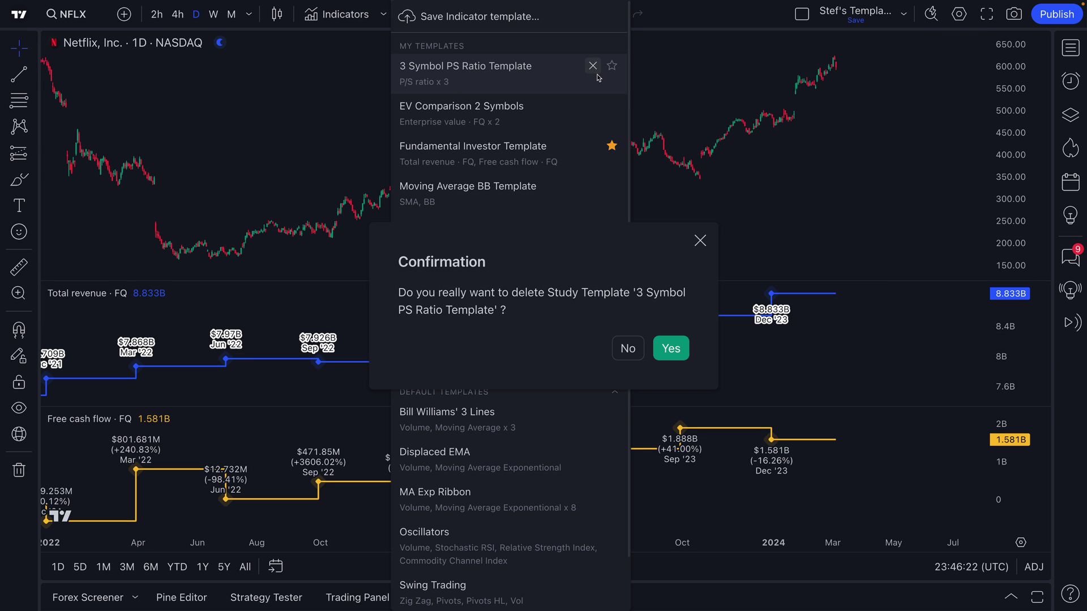
pyautogui.click(677, 352)
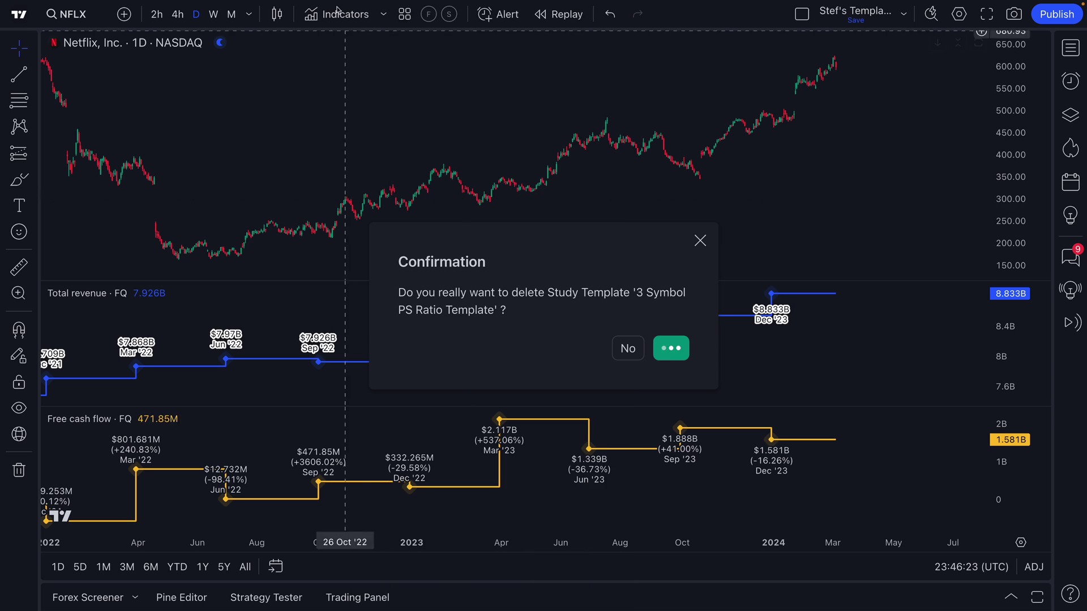
pyautogui.click(404, 14)
pyautogui.click(592, 65)
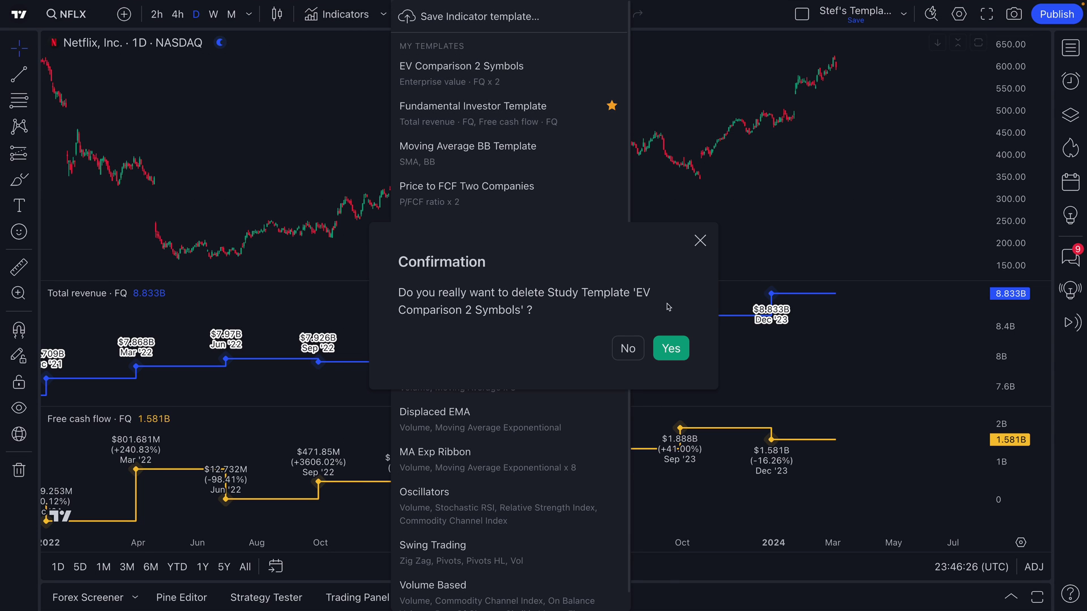
pyautogui.click(671, 348)
# Step: Delete the Moving Average BB, Price to FCF Two Companies, Revenue Comparison and Simple Market Cap templates
pyautogui.click(404, 14)
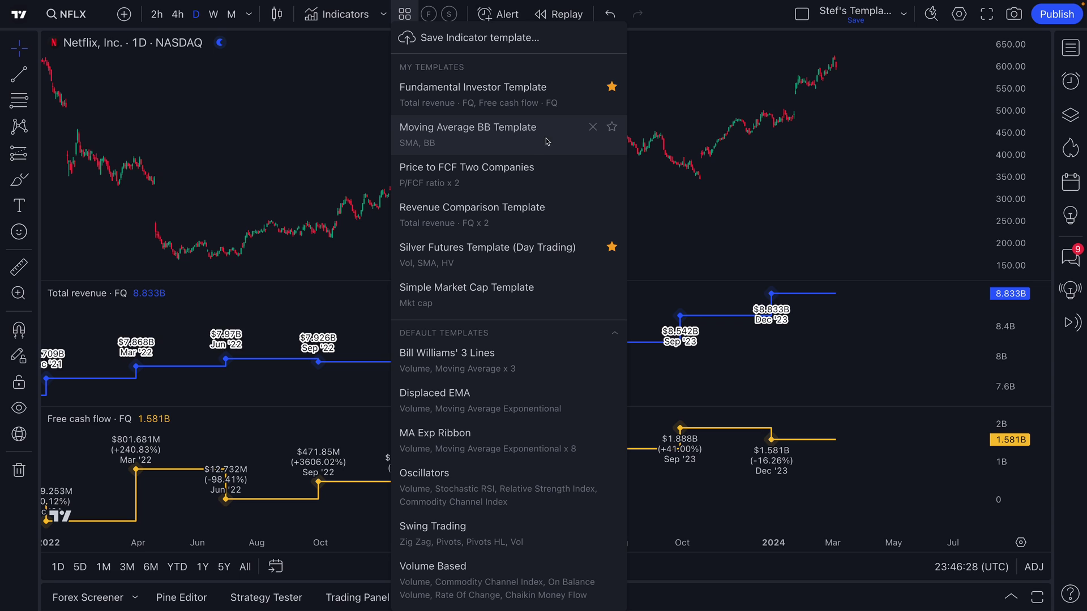
pyautogui.click(593, 127)
pyautogui.click(671, 348)
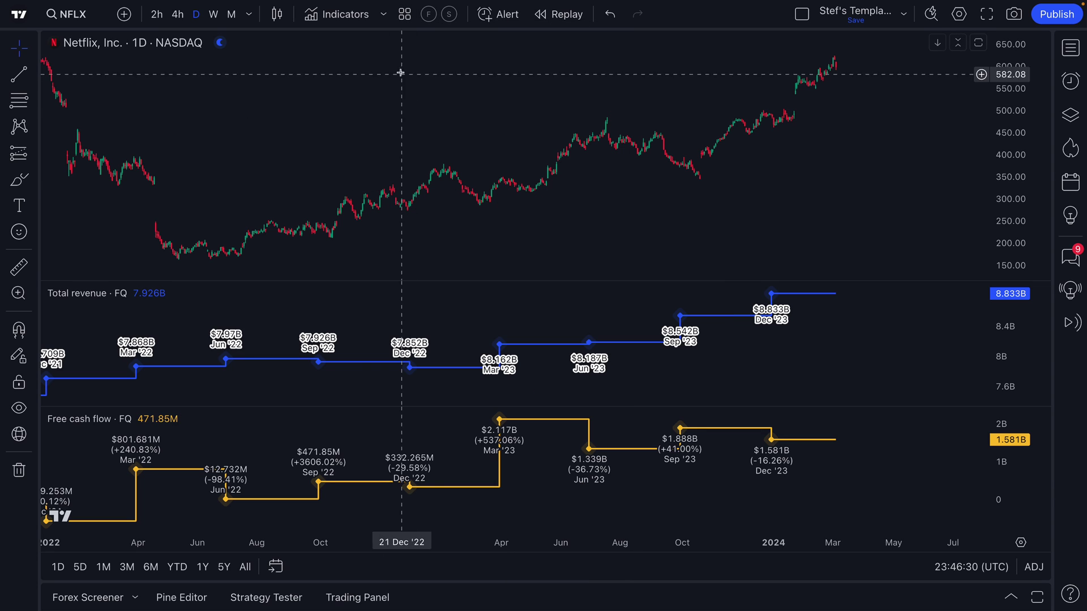
pyautogui.click(406, 19)
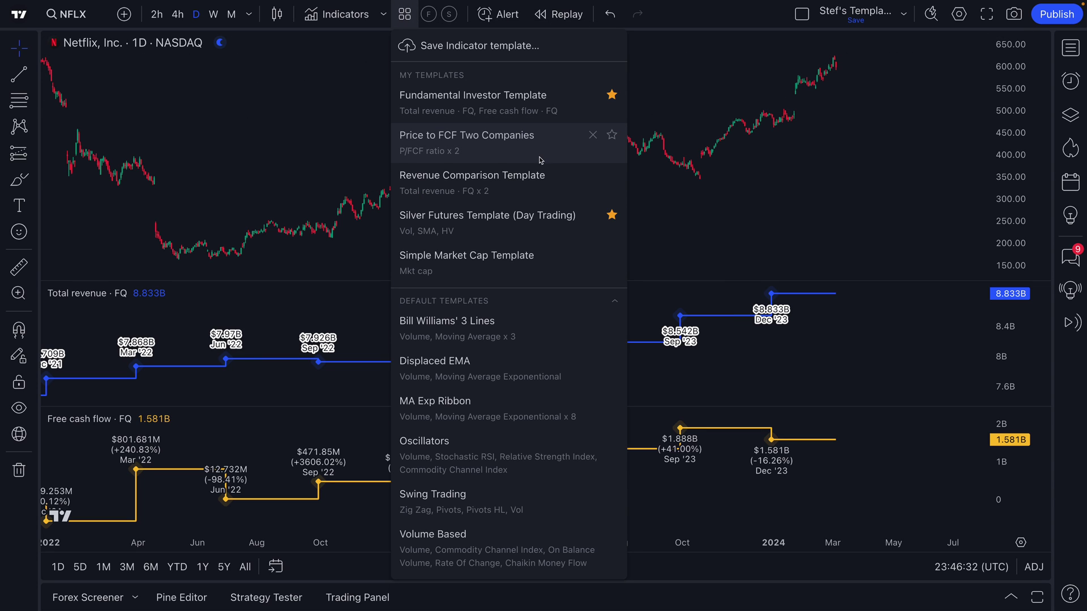
pyautogui.click(592, 134)
pyautogui.click(668, 347)
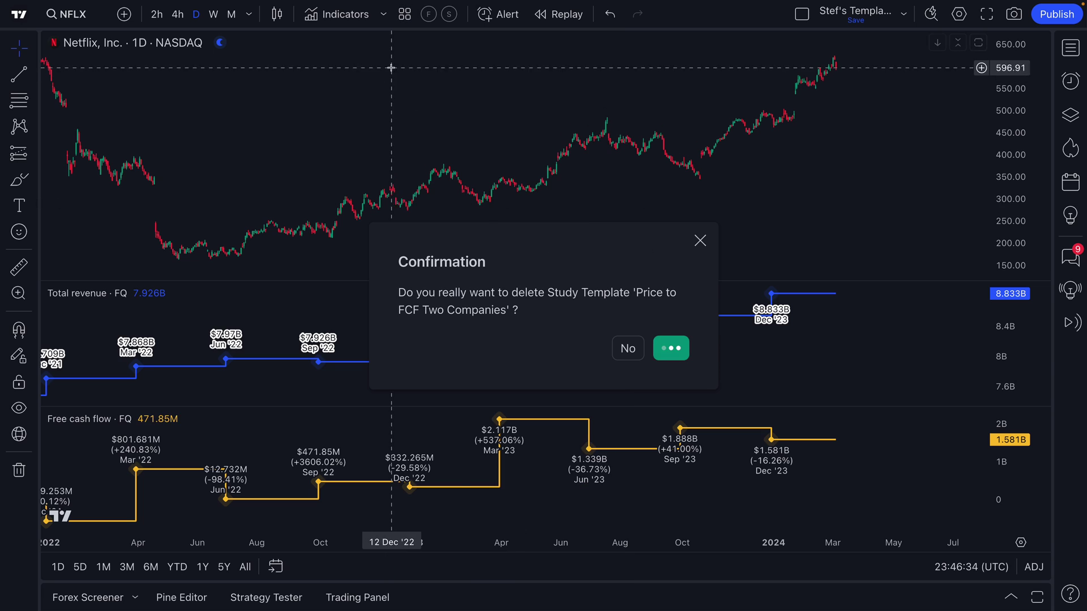
pyautogui.click(404, 15)
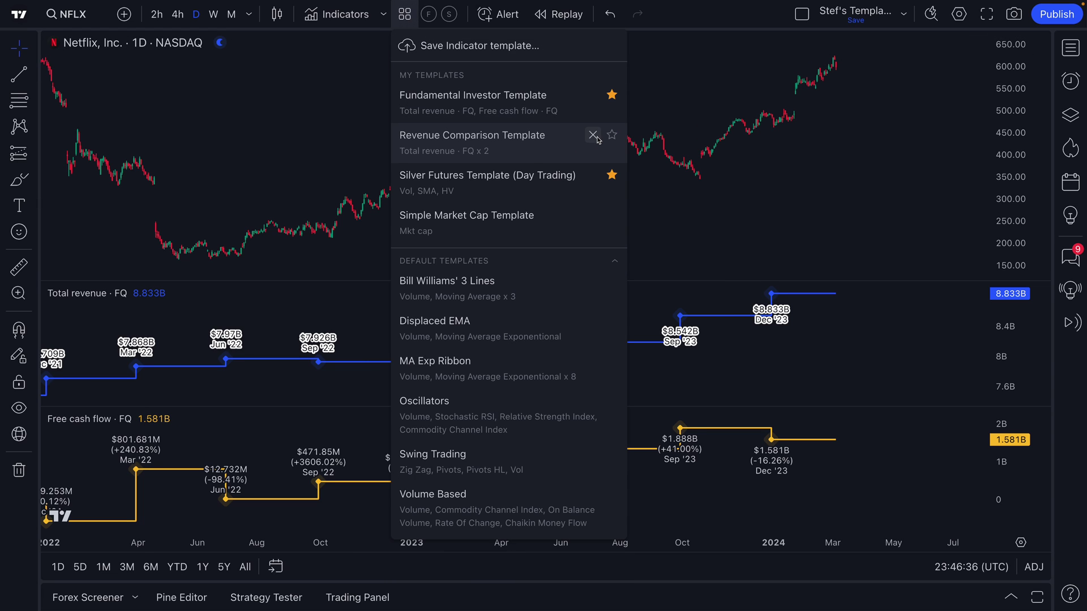
pyautogui.click(592, 135)
pyautogui.click(671, 348)
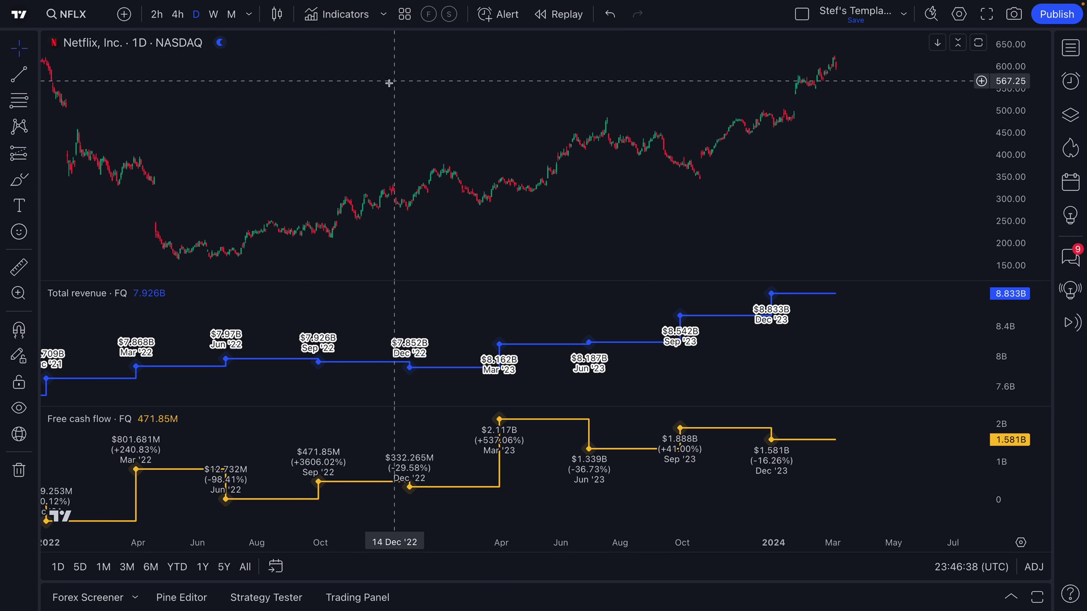
pyautogui.click(404, 14)
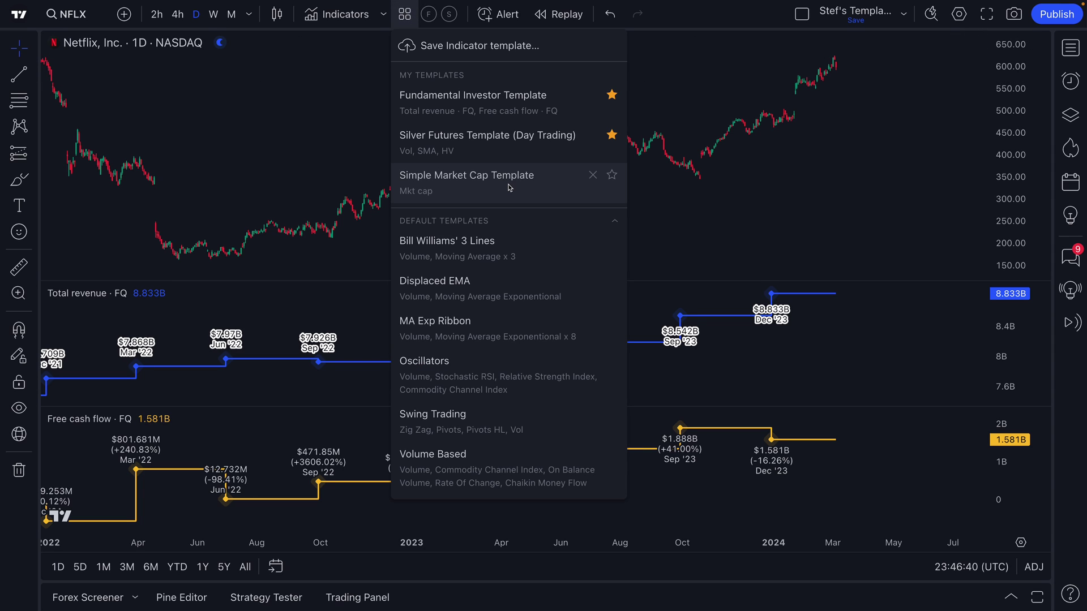
pyautogui.click(591, 176)
pyautogui.click(669, 348)
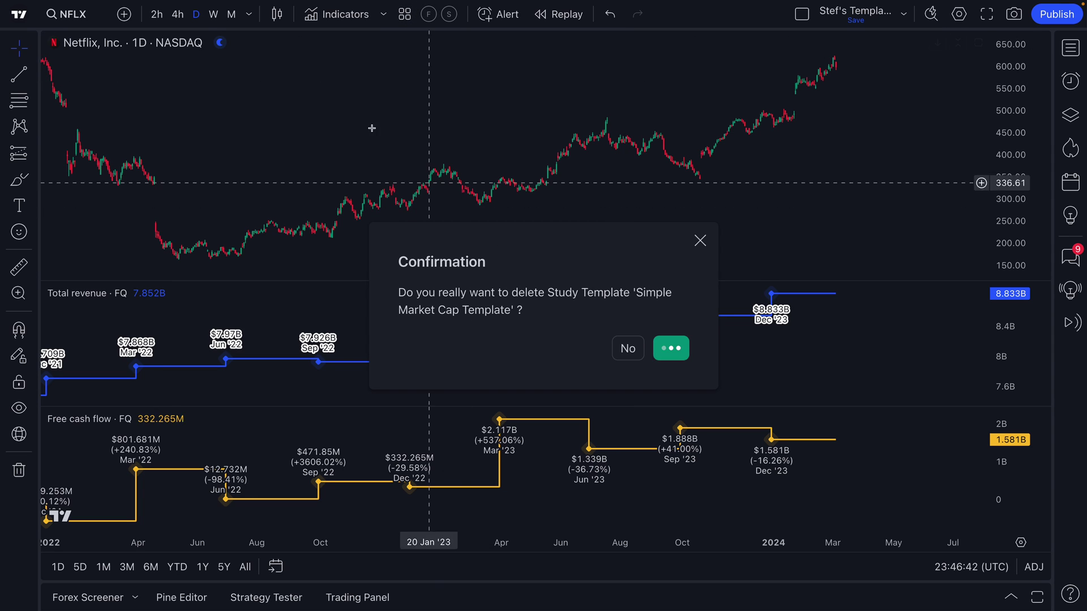
# Step: Confirm only the two starred templates remain in the indicator templates list
pyautogui.moveTo(393, 136)
pyautogui.mouseDown()
pyautogui.moveTo(340, 137)
pyautogui.moveTo(410, 137)
pyautogui.mouseUp()
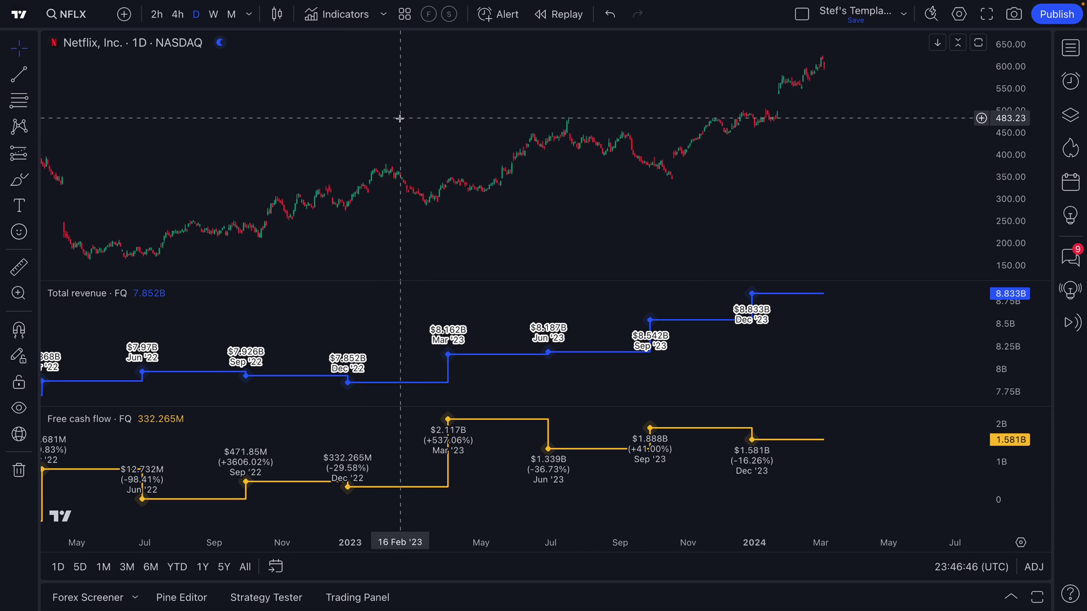
pyautogui.click(404, 15)
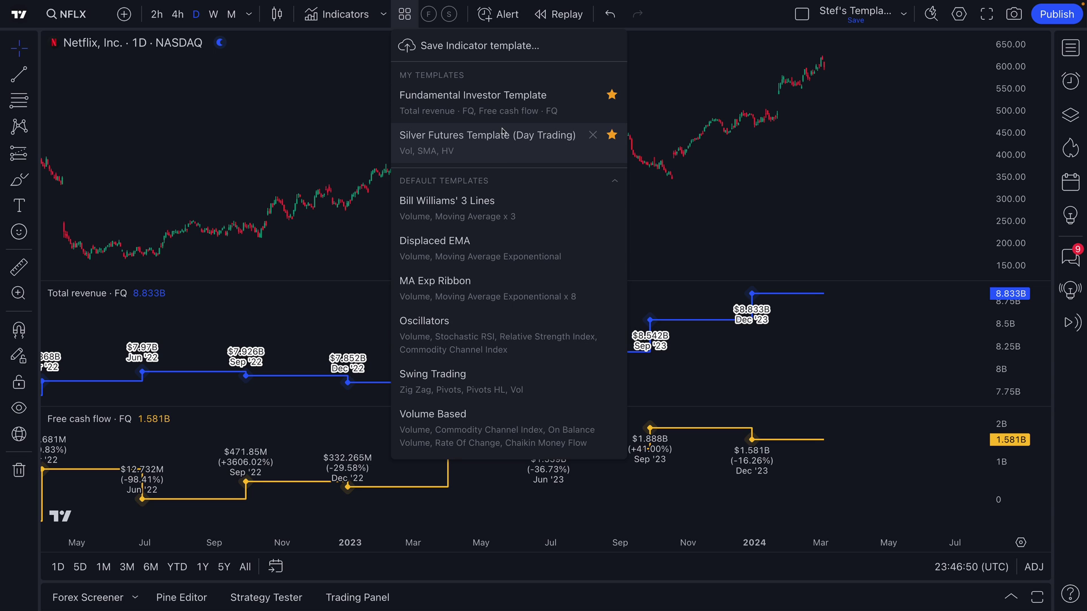
pyautogui.click(272, 123)
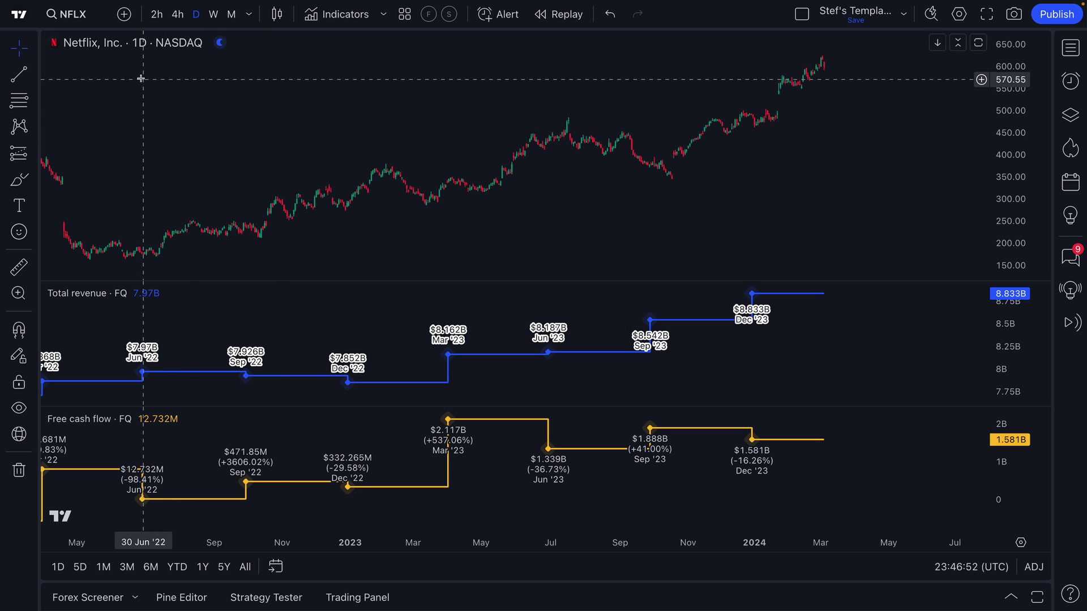
pyautogui.click(91, 20)
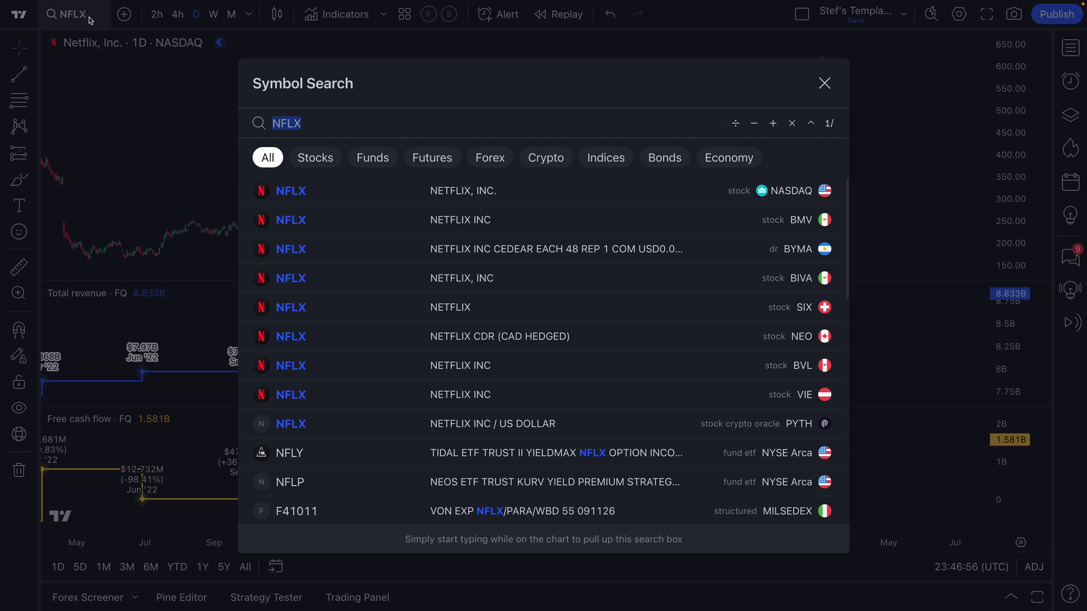
# Step: Load BTCUSD and remove the Total revenue and Free cash flow panes from the chart
pyautogui.write('BTCU')
pyautogui.press('Return')
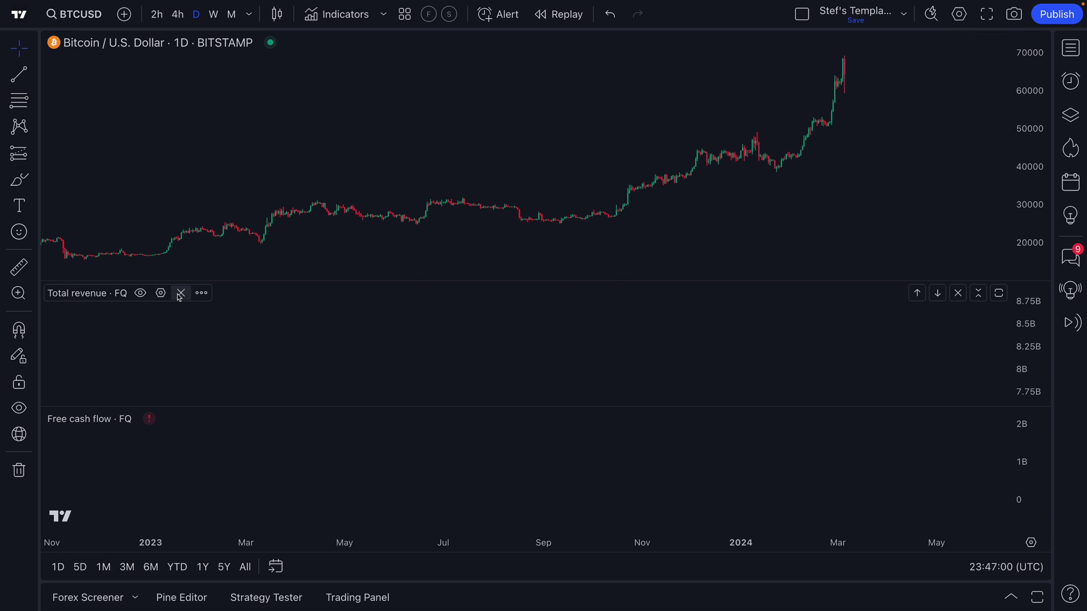
pyautogui.click(180, 293)
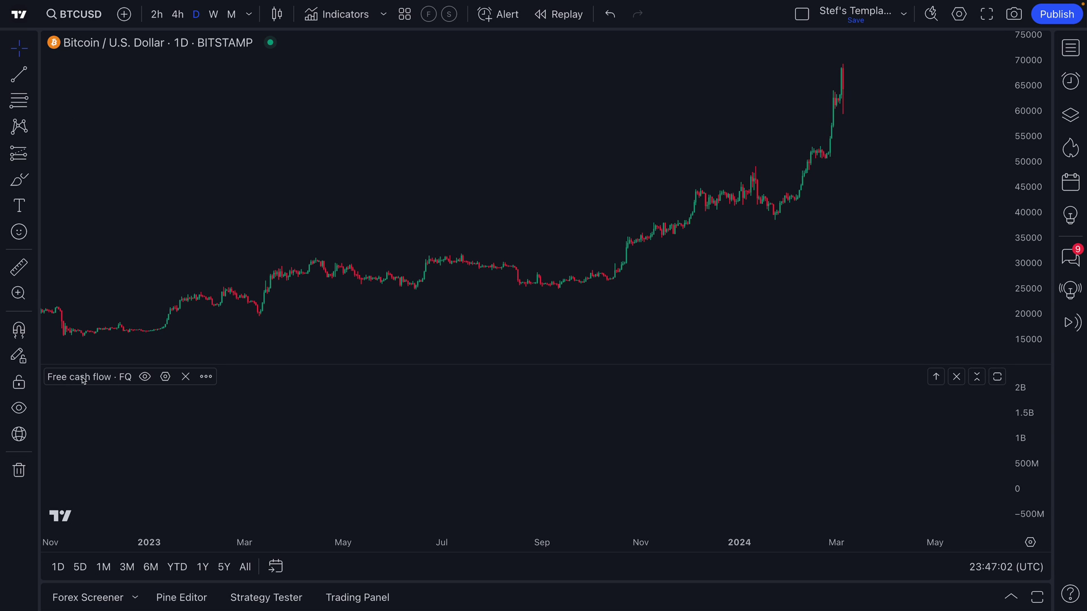
pyautogui.click(185, 376)
pyautogui.scroll(5, 404, 282)
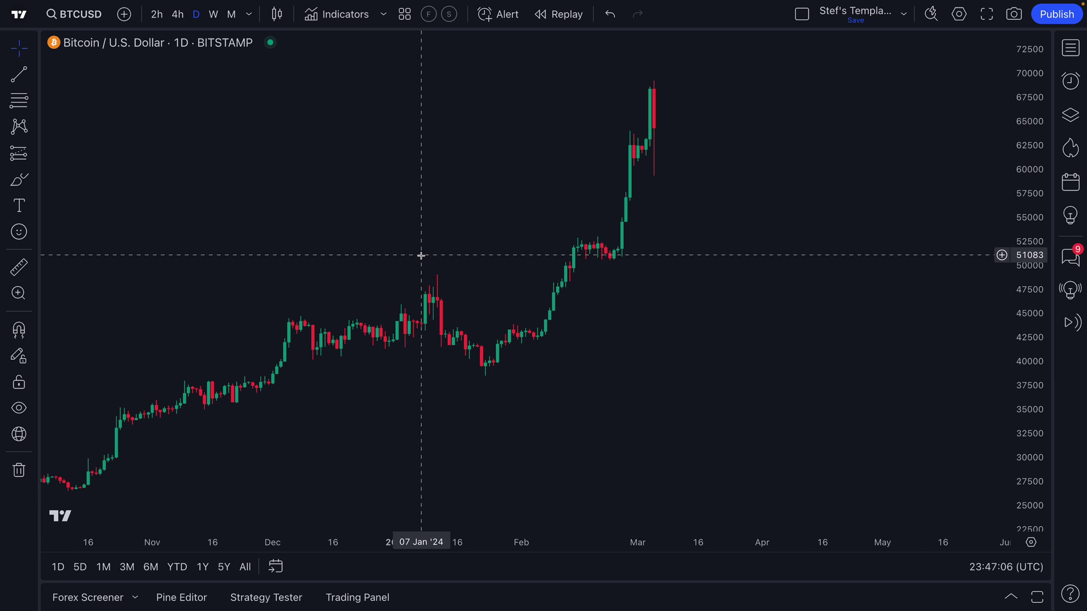
pyautogui.scroll(3, 421, 255)
pyautogui.moveTo(425, 254); pyautogui.dragTo(404, 220)
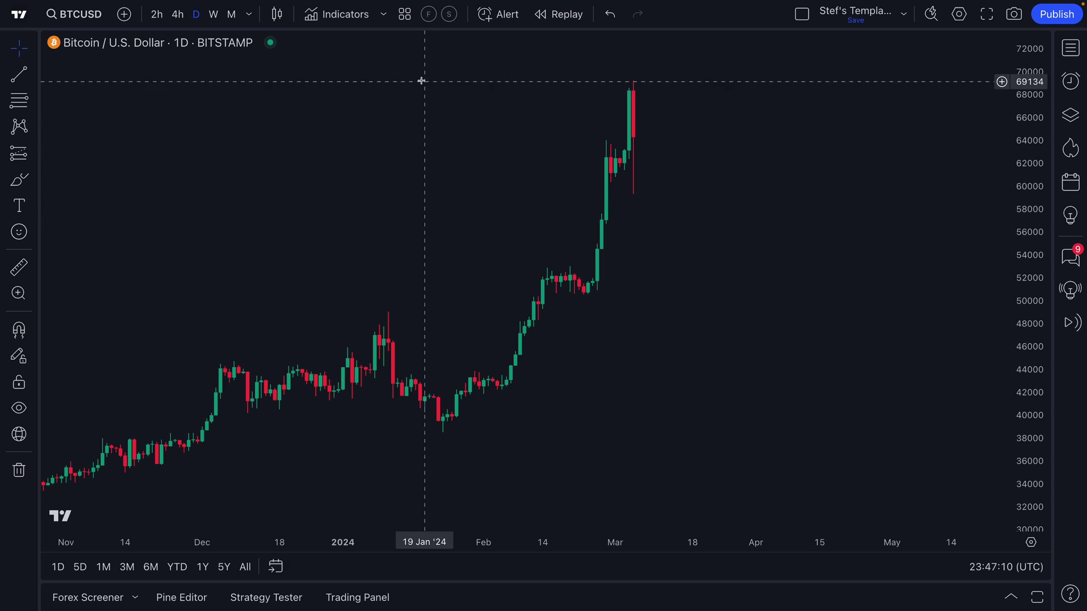
pyautogui.click(407, 20)
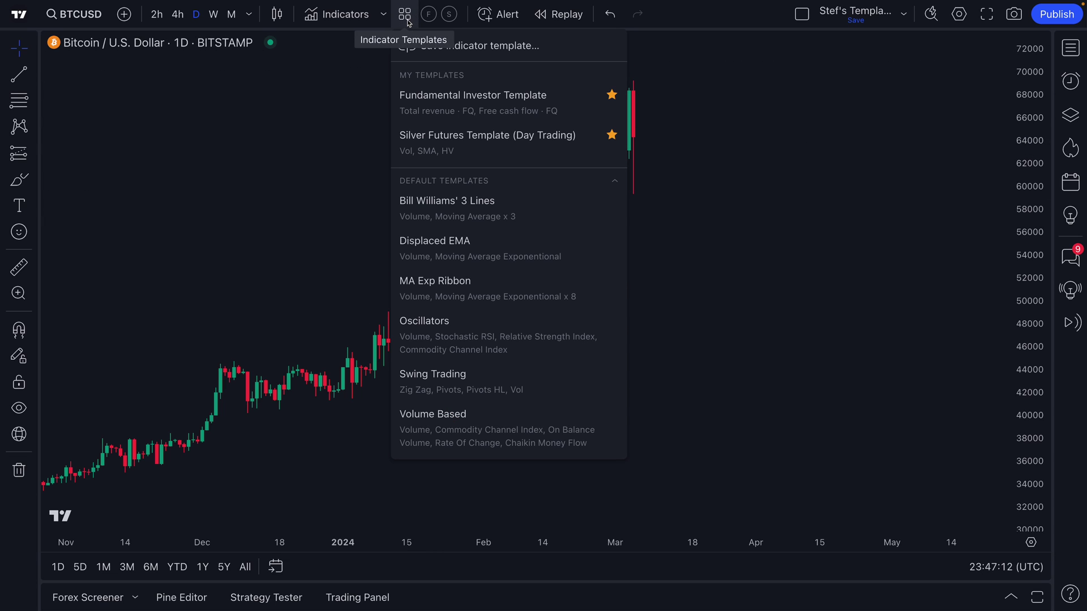
# Step: Save the bare BTCUSD chart's indicators as 'Crypto Technical Template'
pyautogui.click(407, 18)
pyautogui.click(405, 16)
pyautogui.click(446, 46)
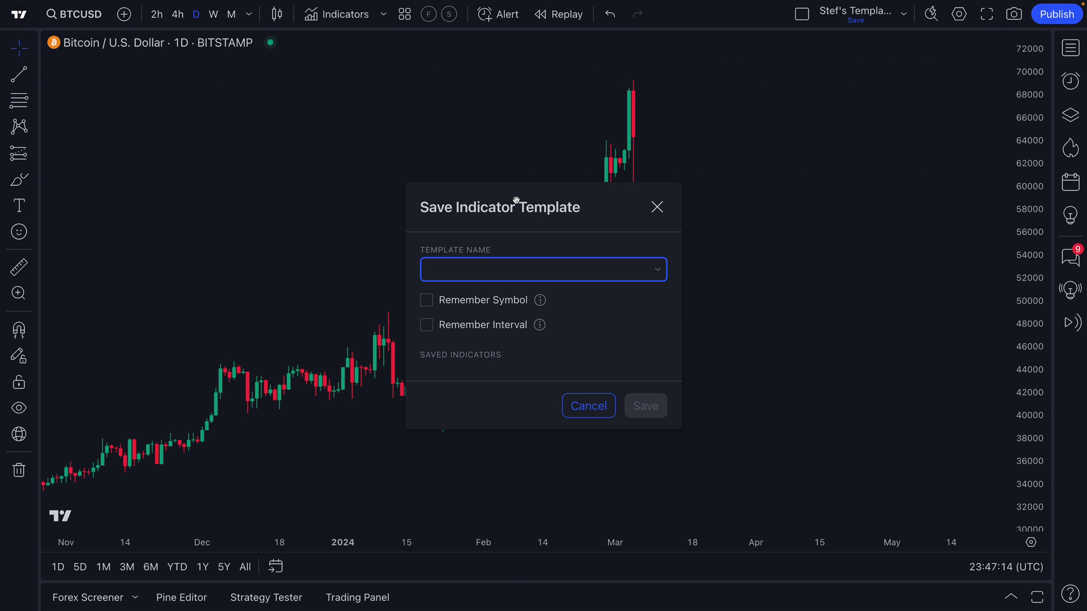
pyautogui.write('Crypto Technical Template')
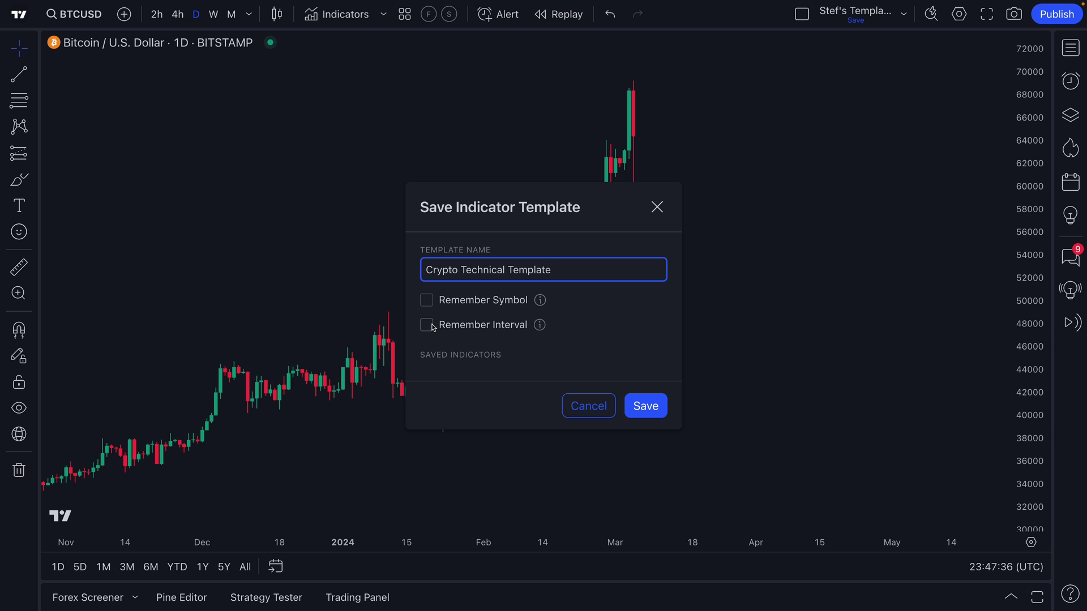
pyautogui.click(649, 404)
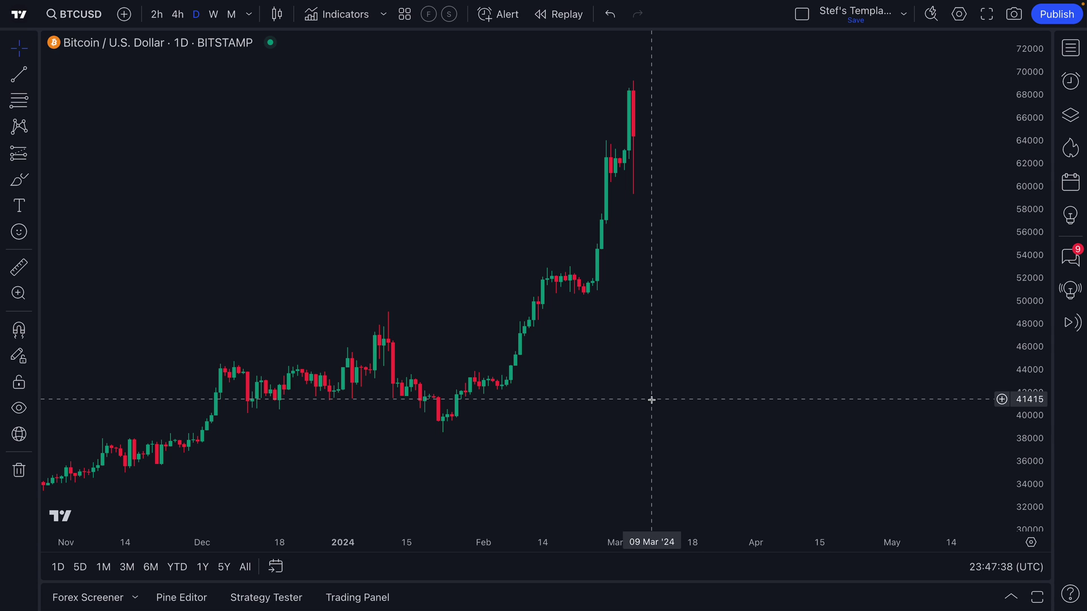
# Step: Add Bollinger Bands to the BTCUSD daily chart
pyautogui.scroll(-2, 396, 238)
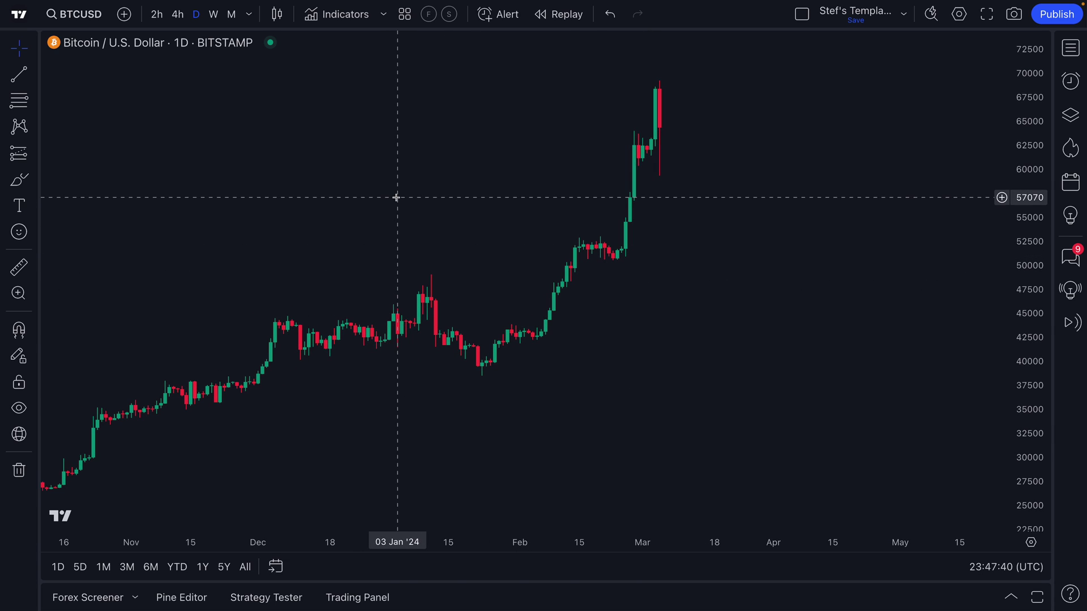
pyautogui.press('/')
pyautogui.write('bolling')
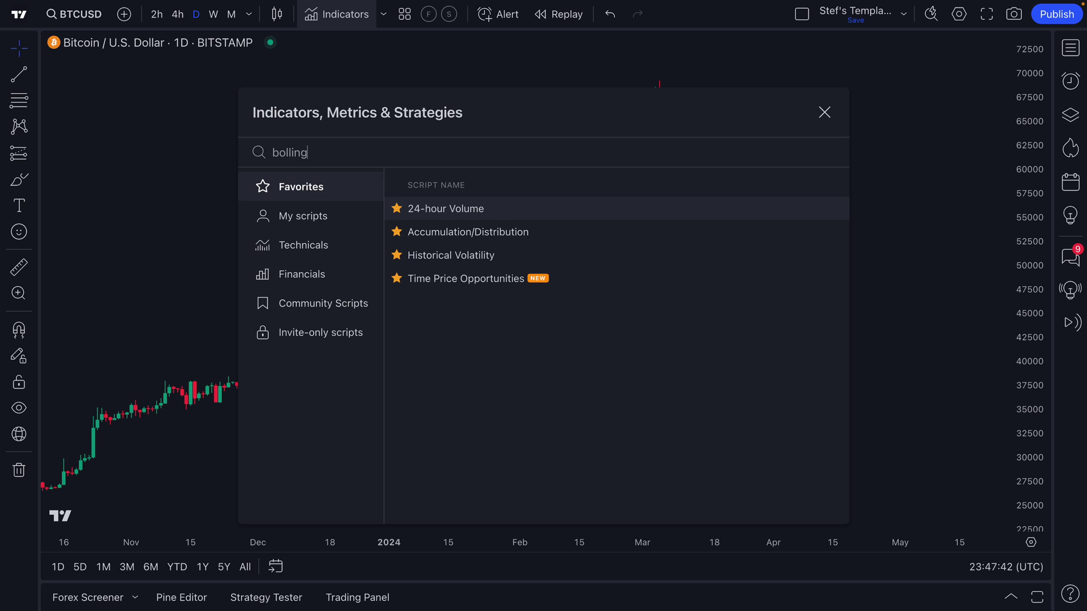
pyautogui.click(515, 253)
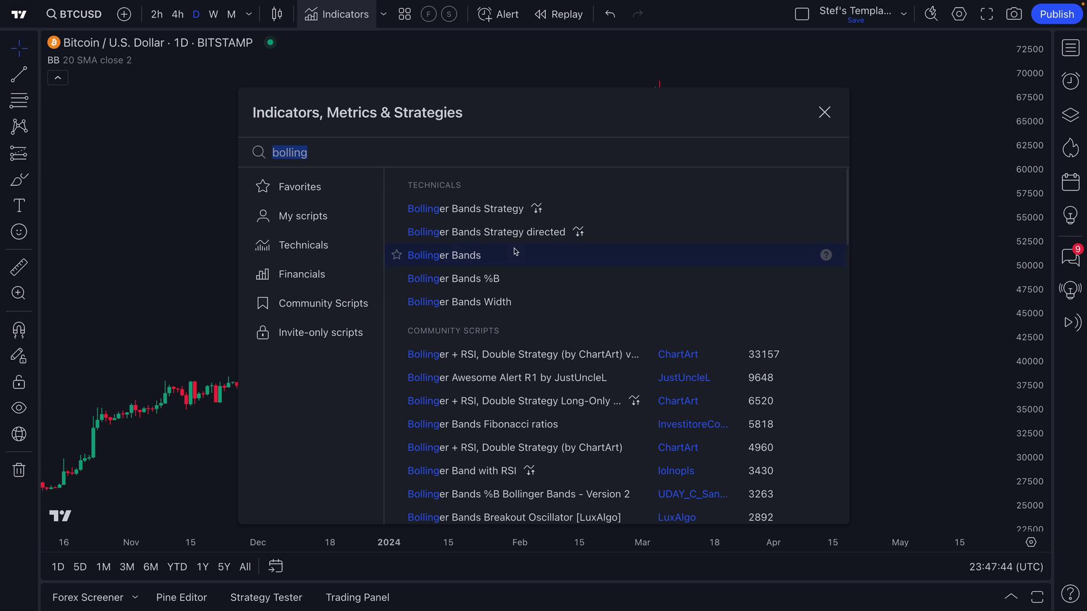
pyautogui.click(824, 112)
pyautogui.scroll(5, 534, 187)
pyautogui.moveTo(371, 218); pyautogui.dragTo(483, 221)
pyautogui.scroll(2, 484, 221)
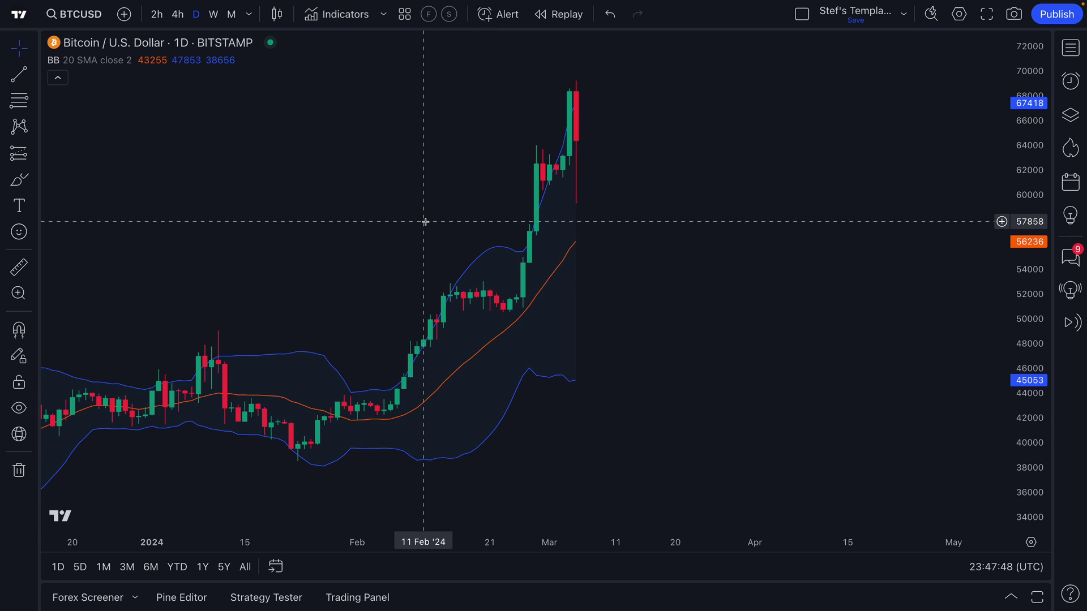
# Step: Change the Bollinger Bands length from 20 to 30
pyautogui.click(164, 60)
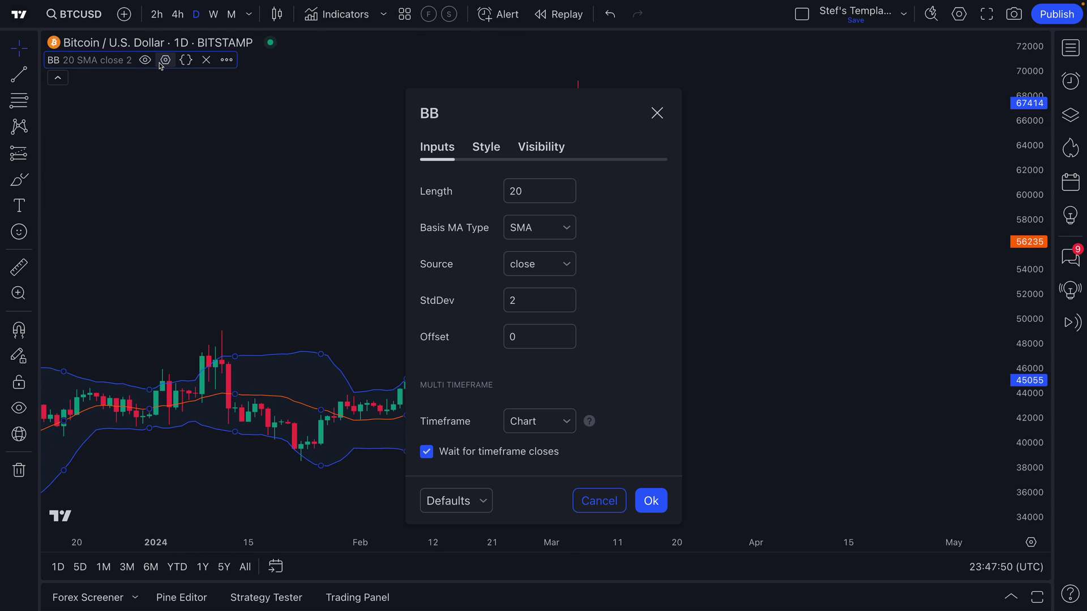
pyautogui.doubleClick(532, 192)
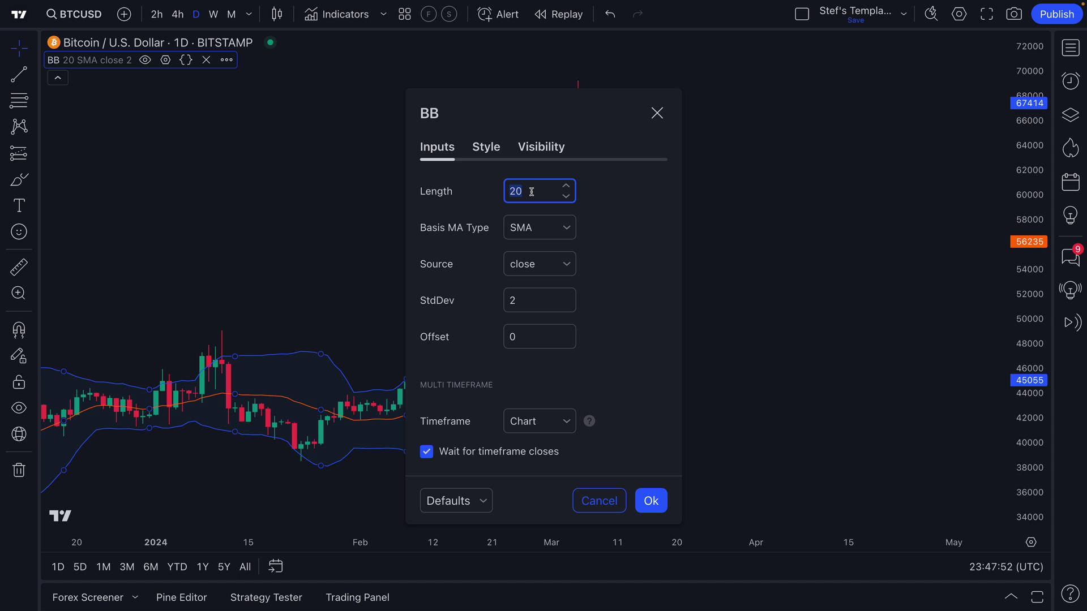
pyautogui.write('30')
pyautogui.doubleClick(510, 189)
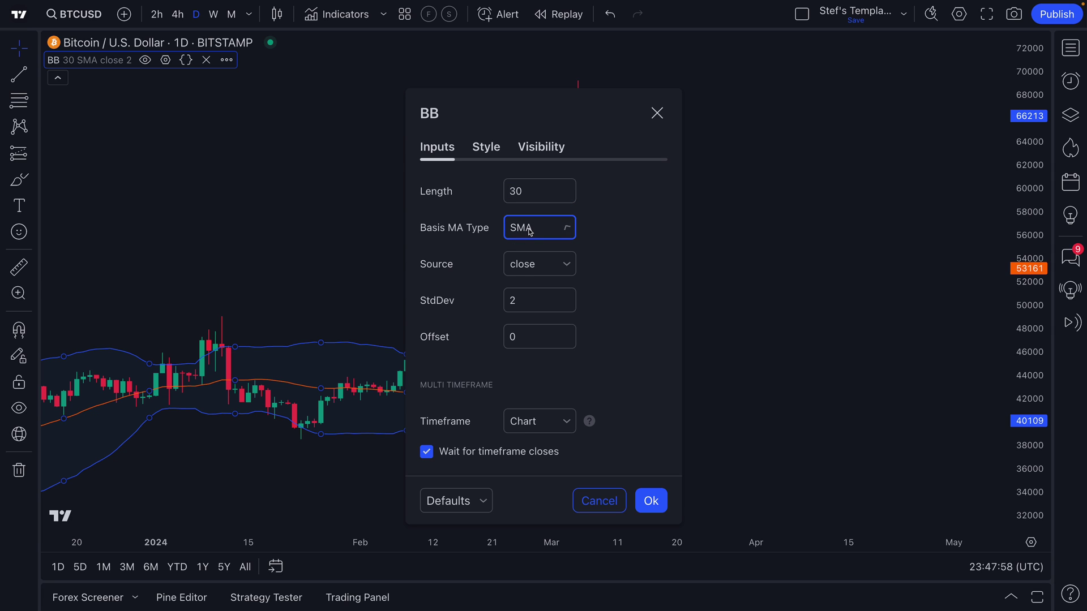
pyautogui.click(650, 500)
pyautogui.scroll(-1, 376, 228)
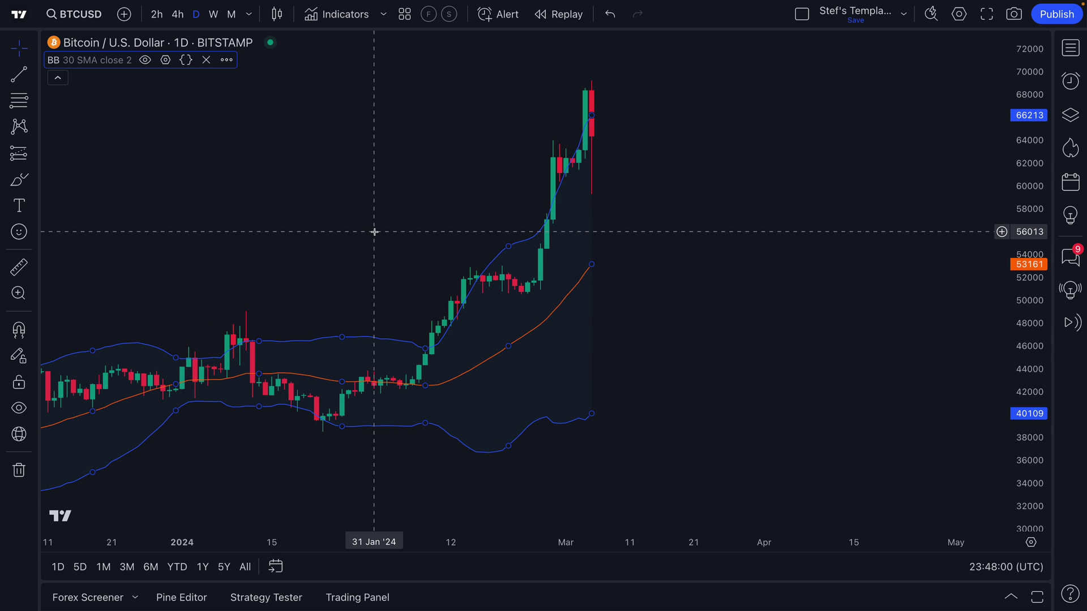
pyautogui.press('/')
# Step: Add the Volume indicator to the BTCUSD chart
pyautogui.write('volume')
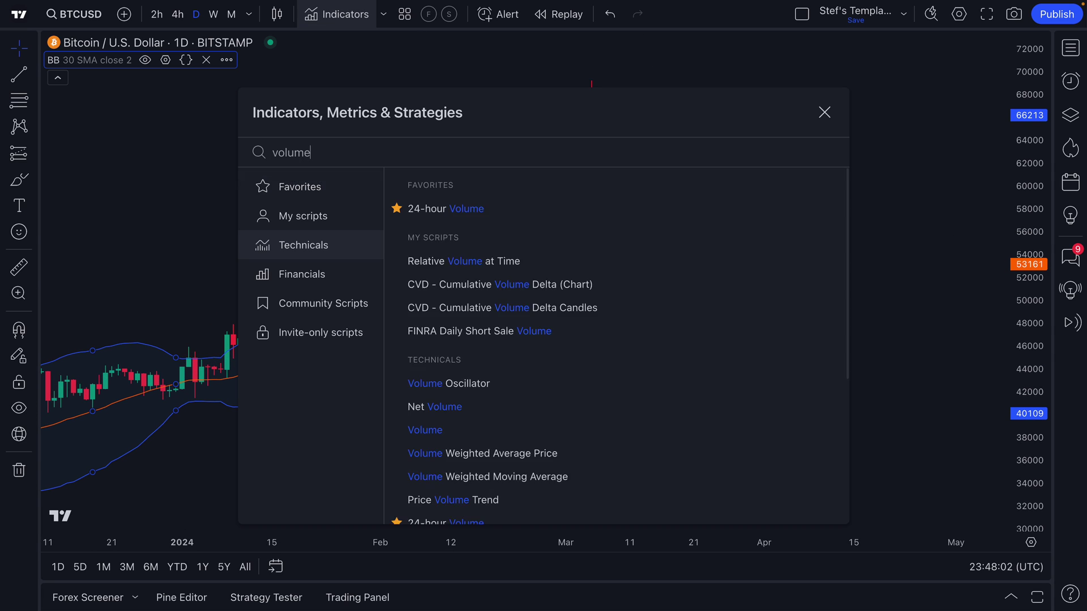
pyautogui.click(441, 431)
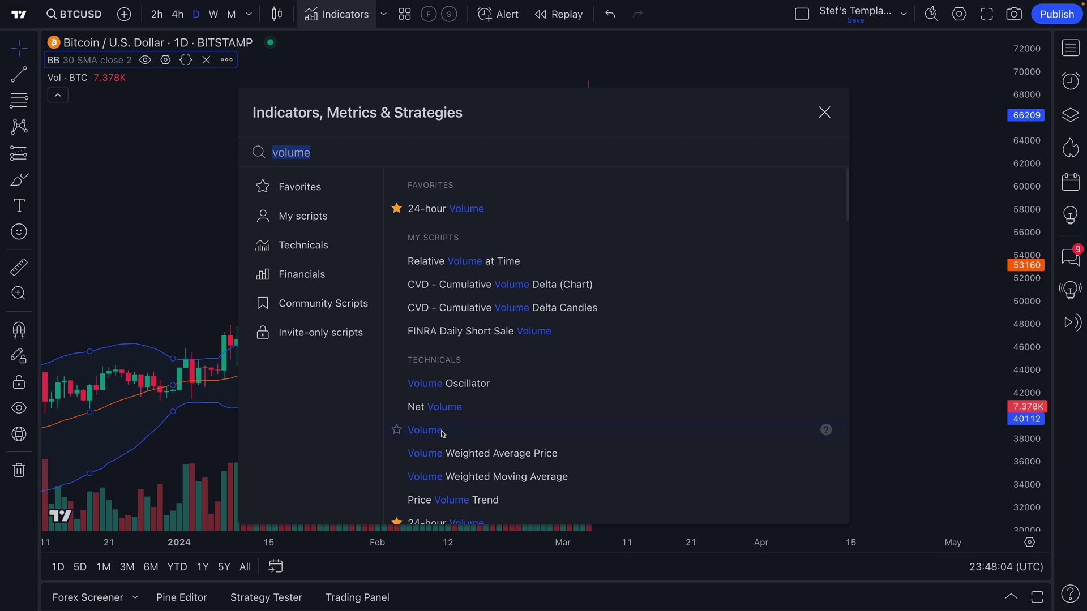
pyautogui.click(824, 120)
pyautogui.scroll(-2, 484, 291)
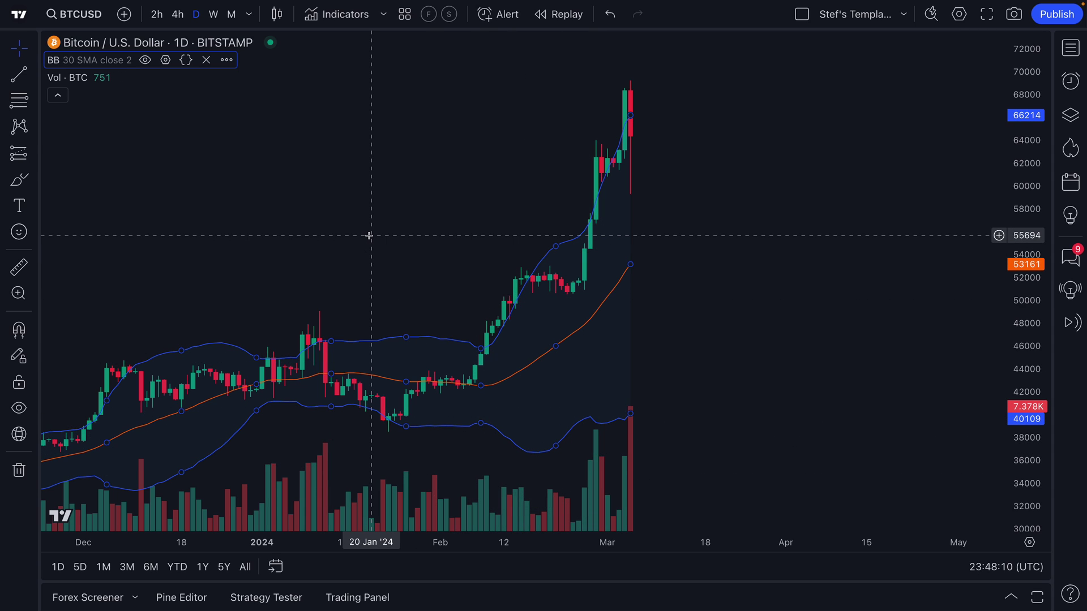
# Step: Add the Choppiness Index (CHOP 14) pane from the Technicals category
pyautogui.press('/')
pyautogui.click(337, 244)
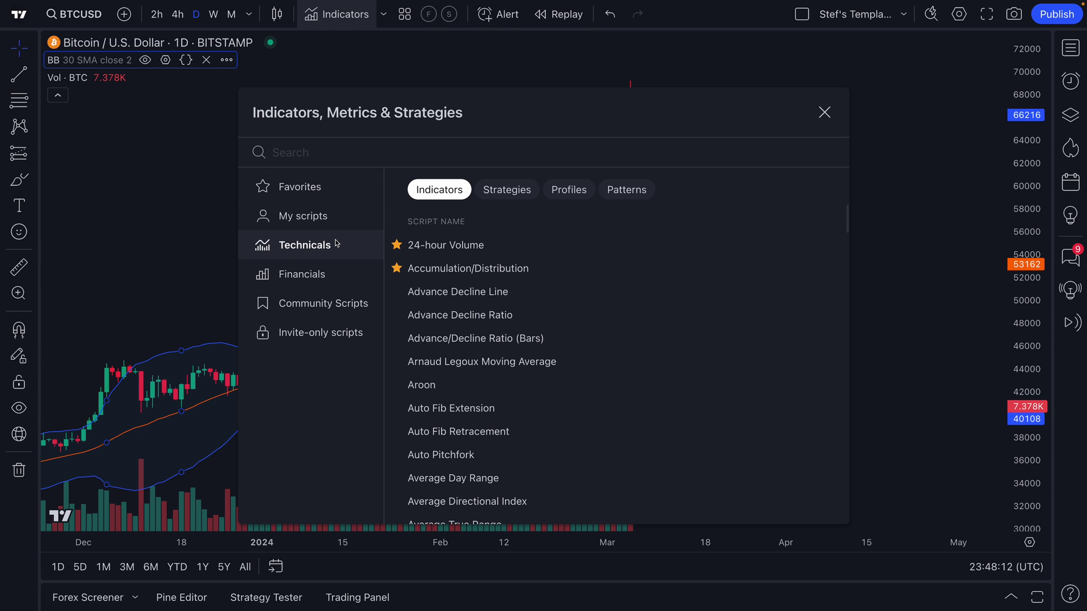
pyautogui.scroll(-5, 474, 380)
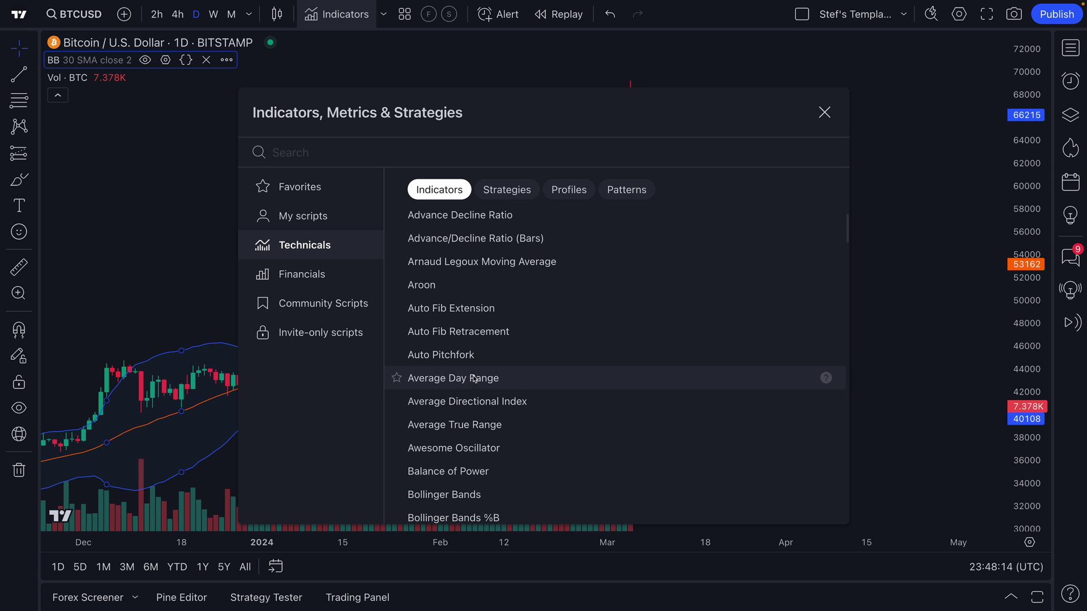
pyautogui.scroll(-4, 477, 375)
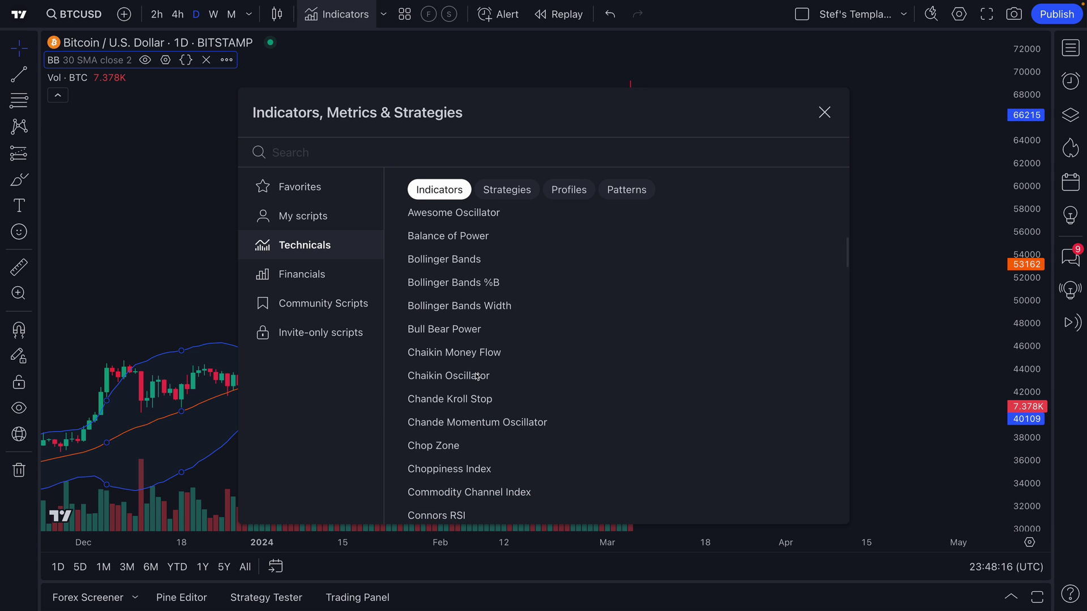
pyautogui.scroll(-2, 475, 376)
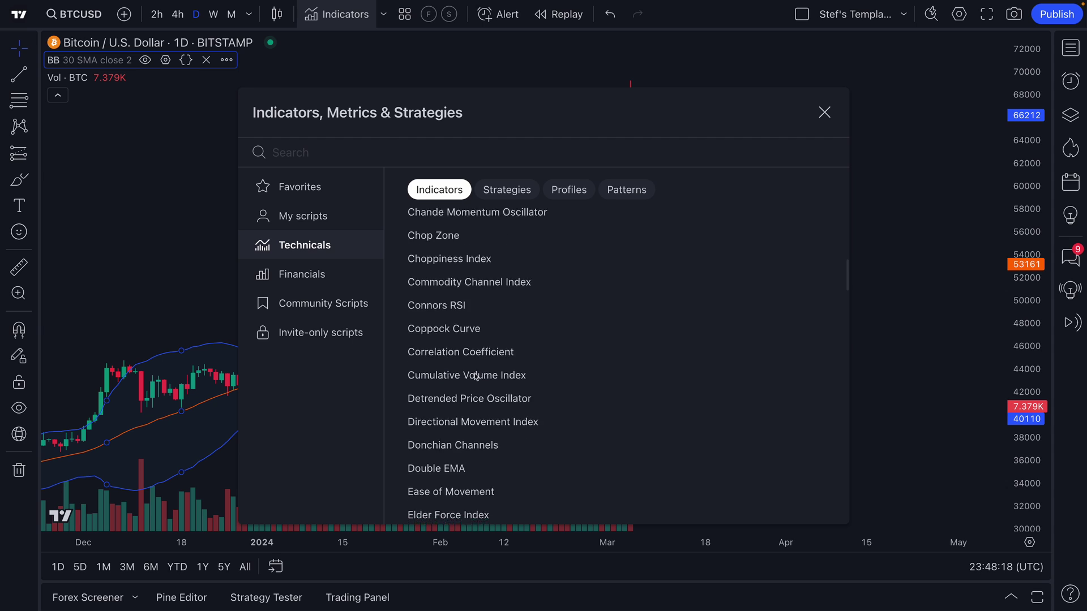
pyautogui.scroll(2, 469, 362)
pyautogui.click(465, 289)
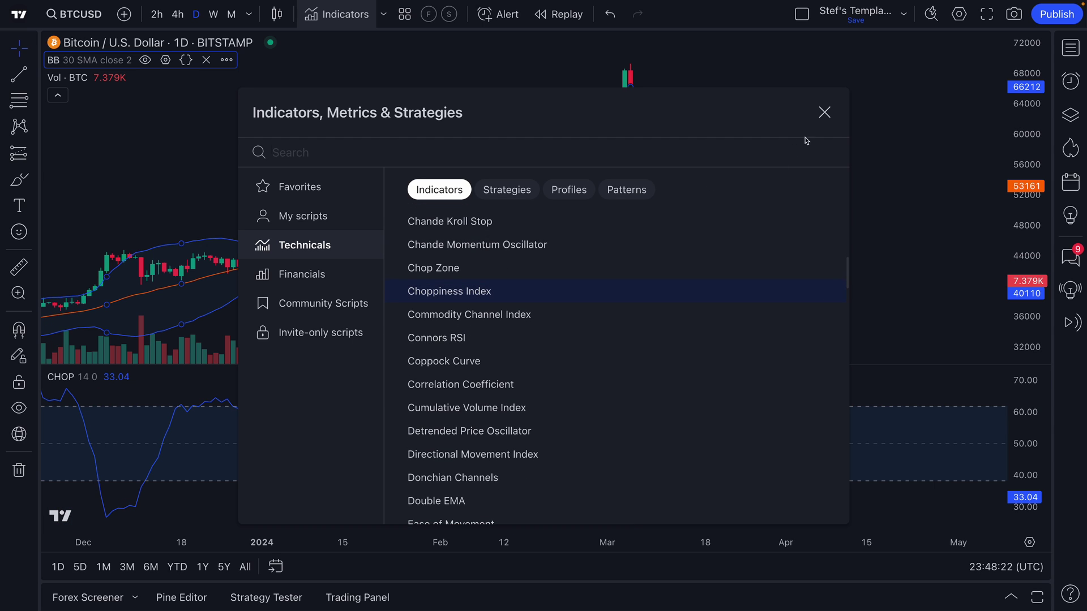
pyautogui.click(824, 112)
pyautogui.scroll(-3, 405, 274)
pyautogui.scroll(-2, 405, 274)
pyautogui.scroll(-3, 400, 261)
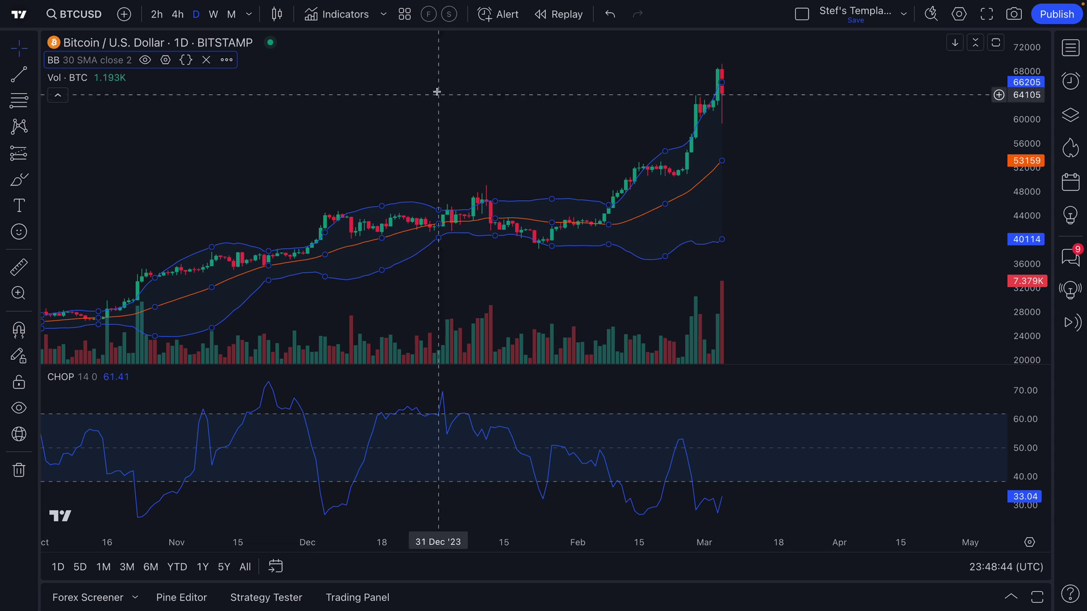
# Step: Star the Crypto Technical Template in the indicator templates list as a favourite
pyautogui.click(404, 15)
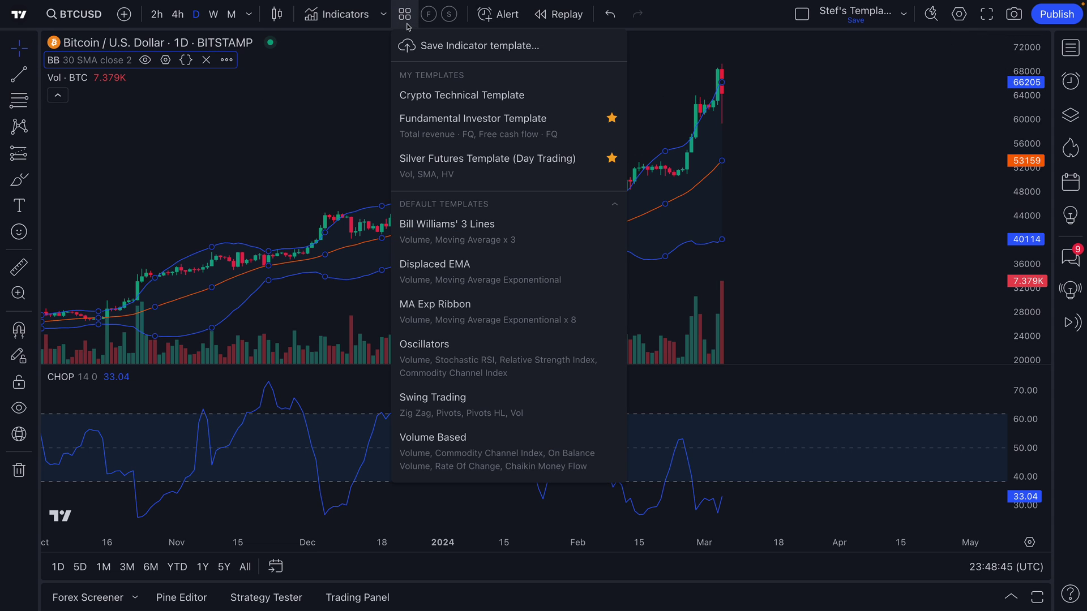
pyautogui.click(445, 46)
pyautogui.click(655, 199)
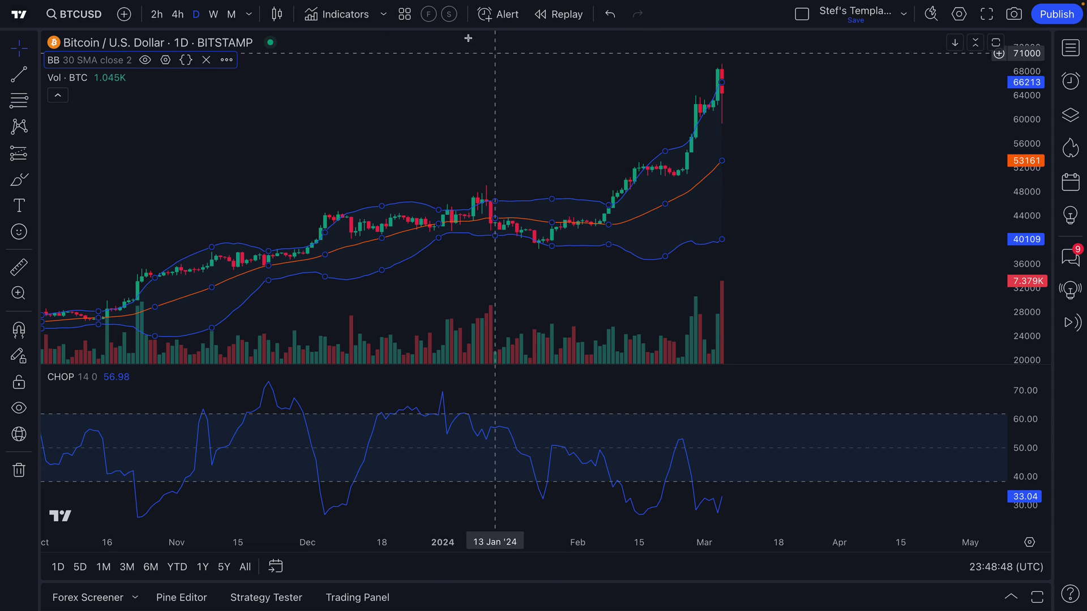
pyautogui.click(405, 14)
pyautogui.click(612, 94)
pyautogui.click(651, 85)
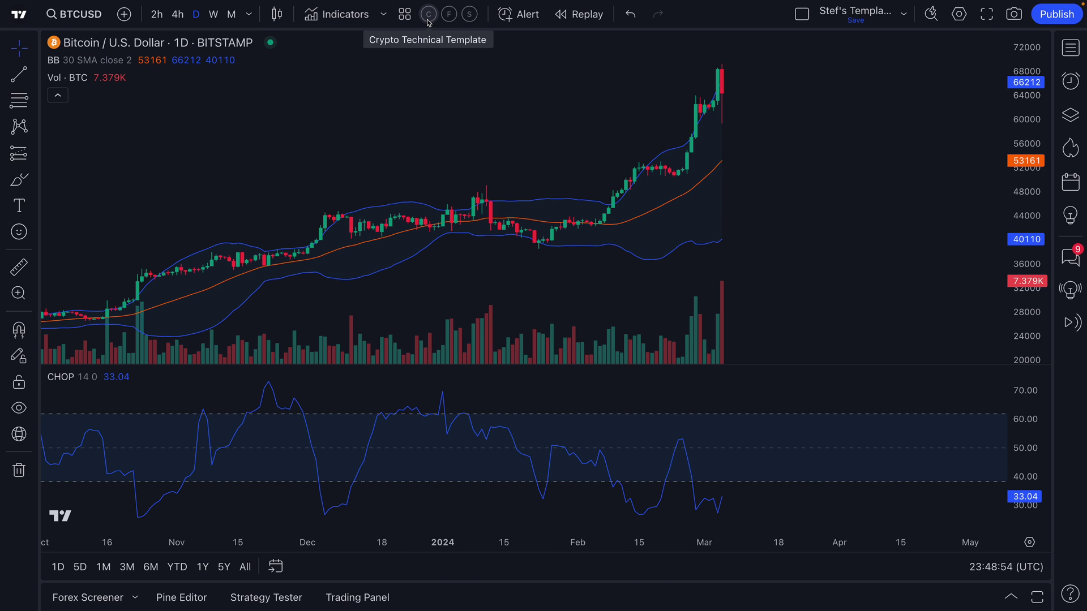
# Step: Load the ETHUSD chart, fixing the mistyped ticker EHTUSD along the way
pyautogui.click(80, 21)
pyautogui.write('EHTUSD')
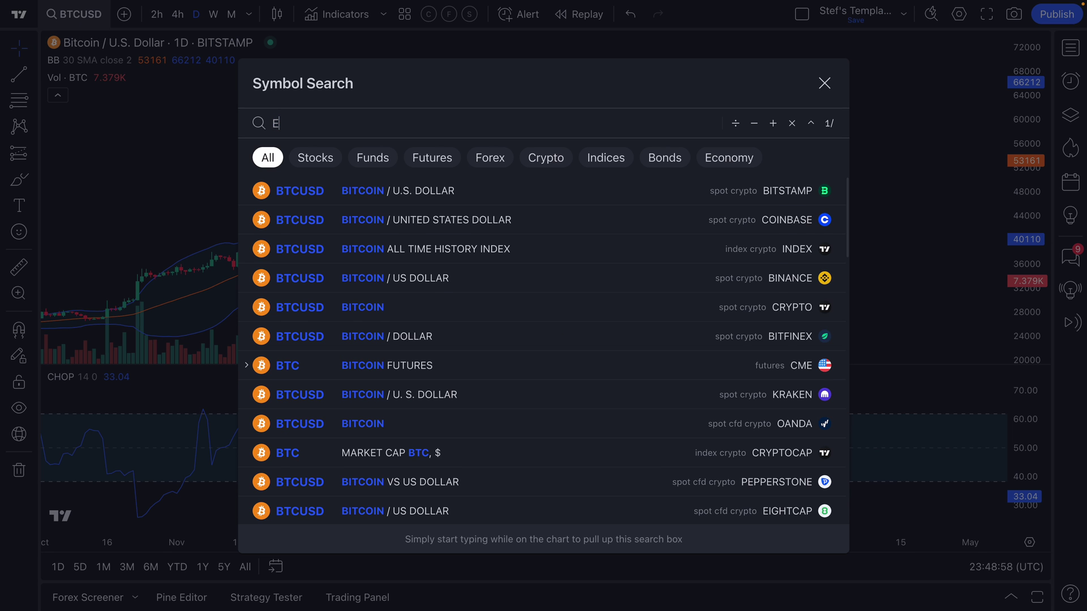
pyautogui.press('BackSpace')
pyautogui.press('BackSpace')
pyautogui.press('BackSpace')
pyautogui.press('BackSpace')
pyautogui.press('BackSpace')
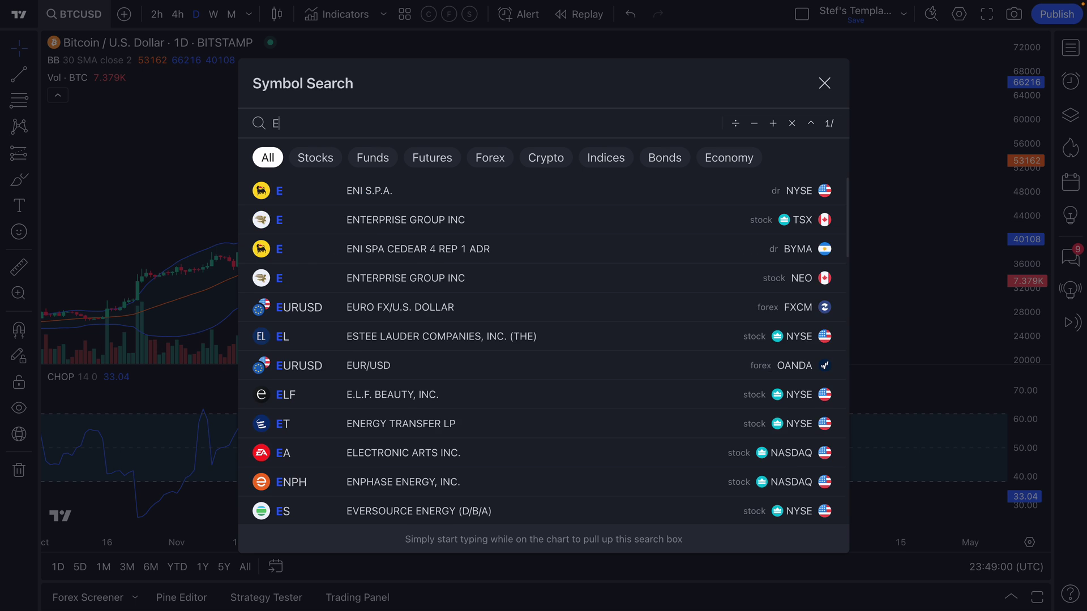
pyautogui.write('THUSD')
pyautogui.press('Return')
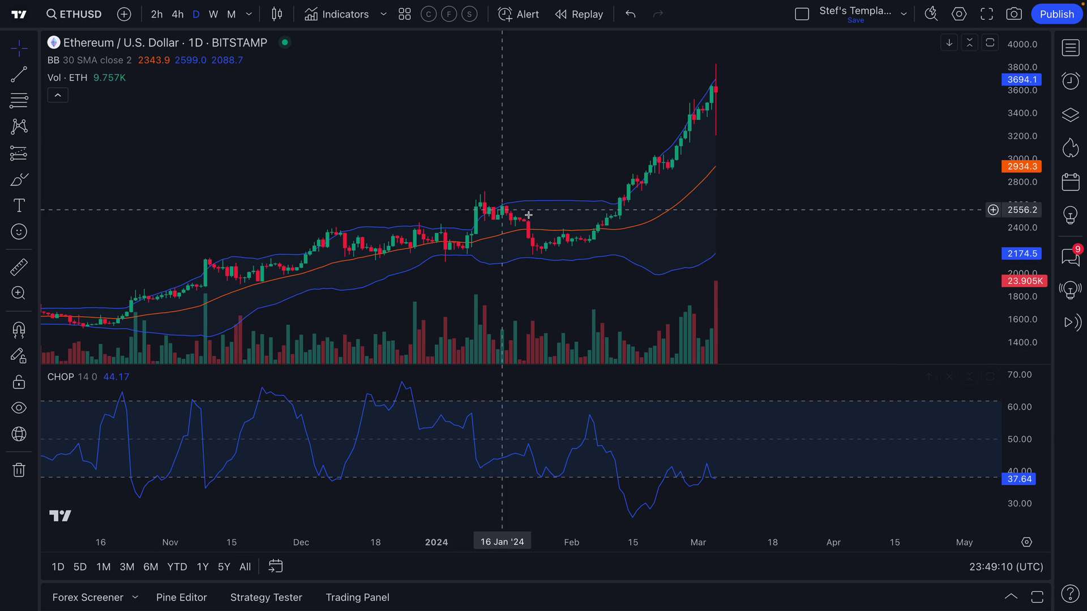
pyautogui.scroll(-1, 400, 176)
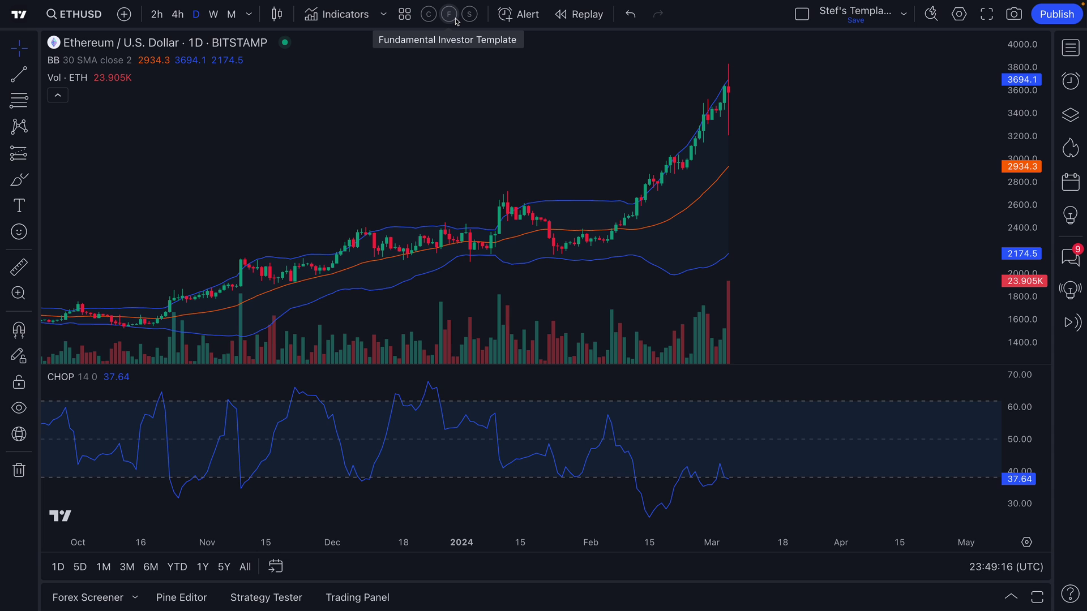
# Step: Load Alphabet (GOOGL) with the Fundamental Investor template, then apply the Silver Futures template
pyautogui.click(85, 17)
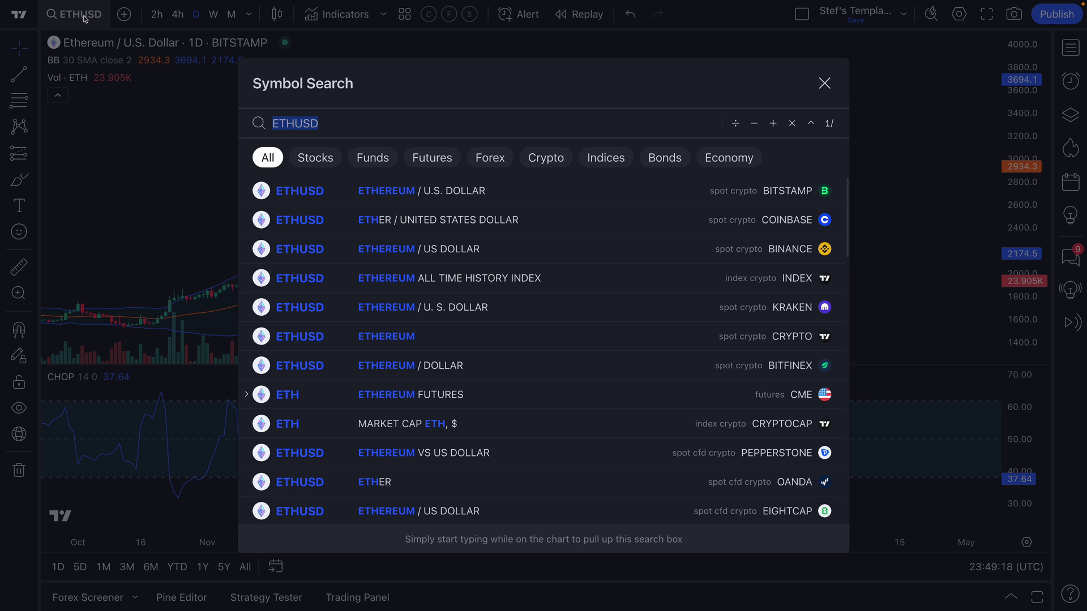
pyautogui.write('GOOGL')
pyautogui.press('Return')
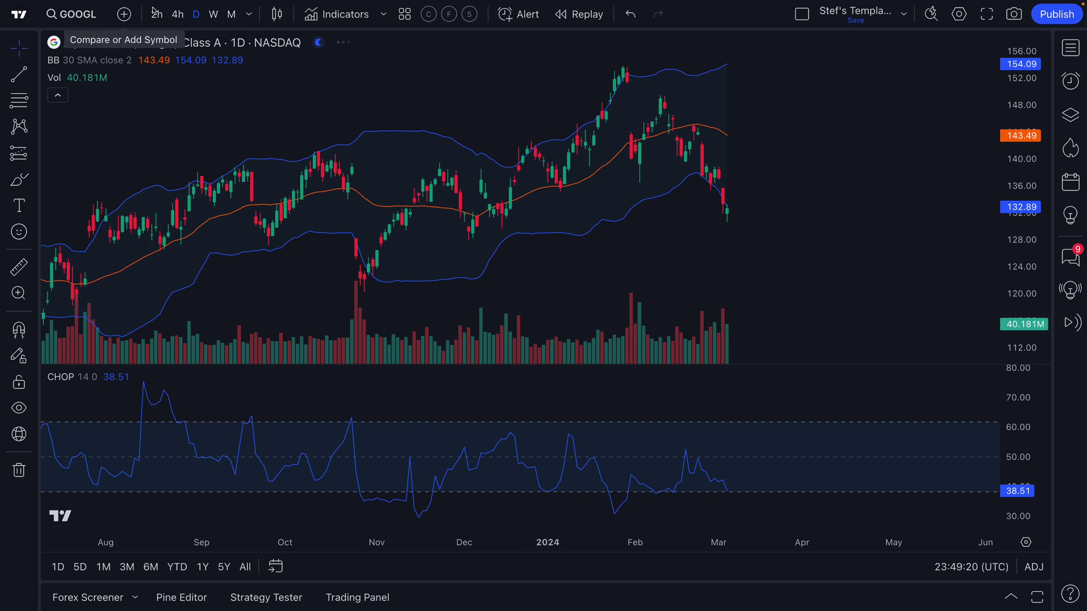
pyautogui.click(447, 15)
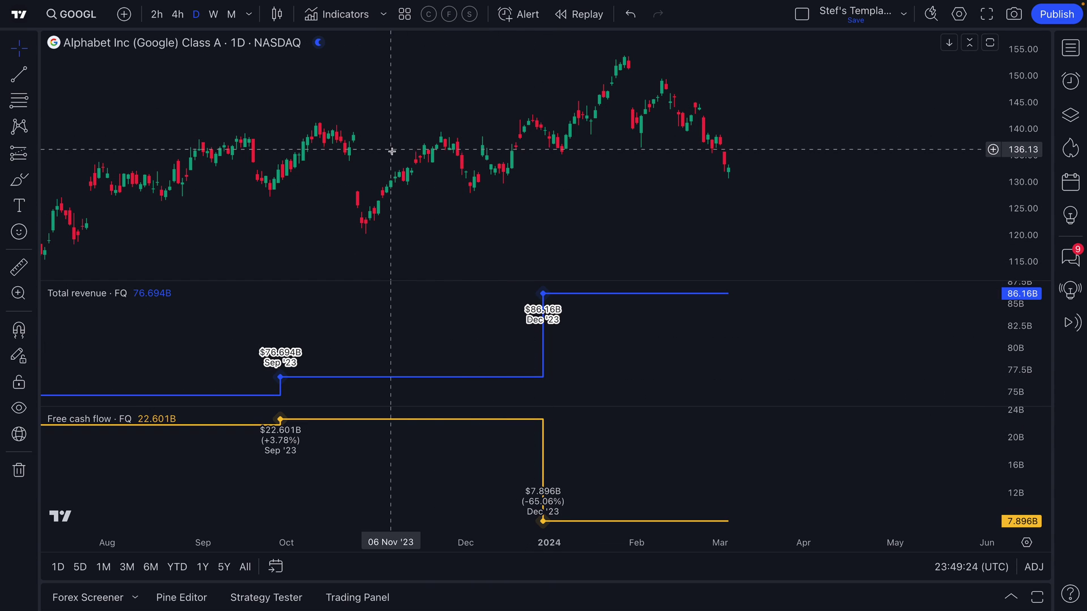
pyautogui.click(466, 20)
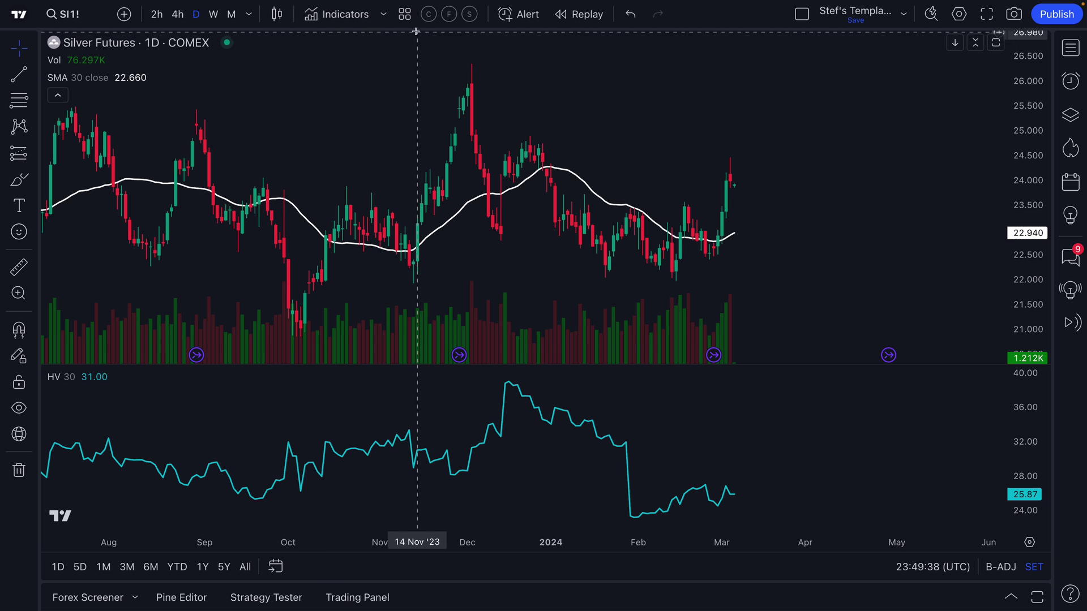
pyautogui.click(404, 14)
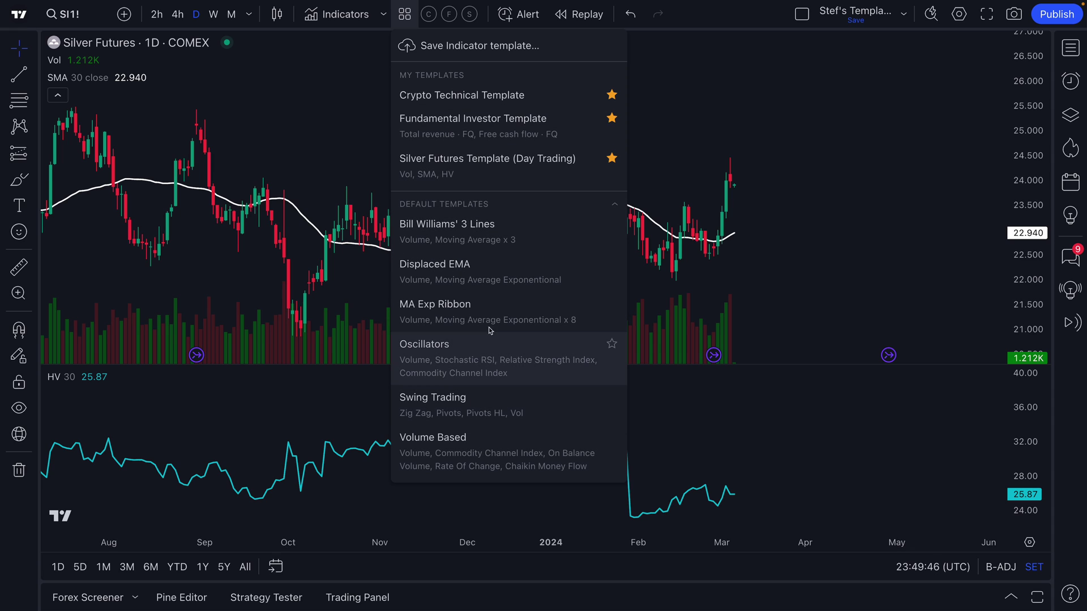
# Step: Collapse the DEFAULT TEMPLATES header, leaving Crypto Technical, Fundamental Investor and Silver Futures listed
pyautogui.click(447, 205)
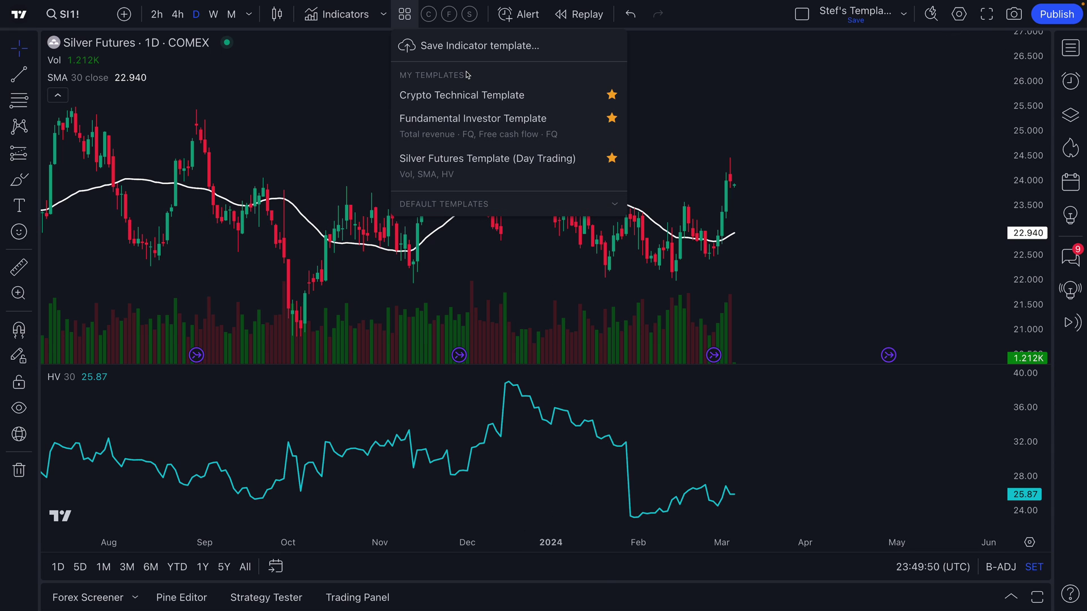
pyautogui.click(600, 205)
pyautogui.click(600, 207)
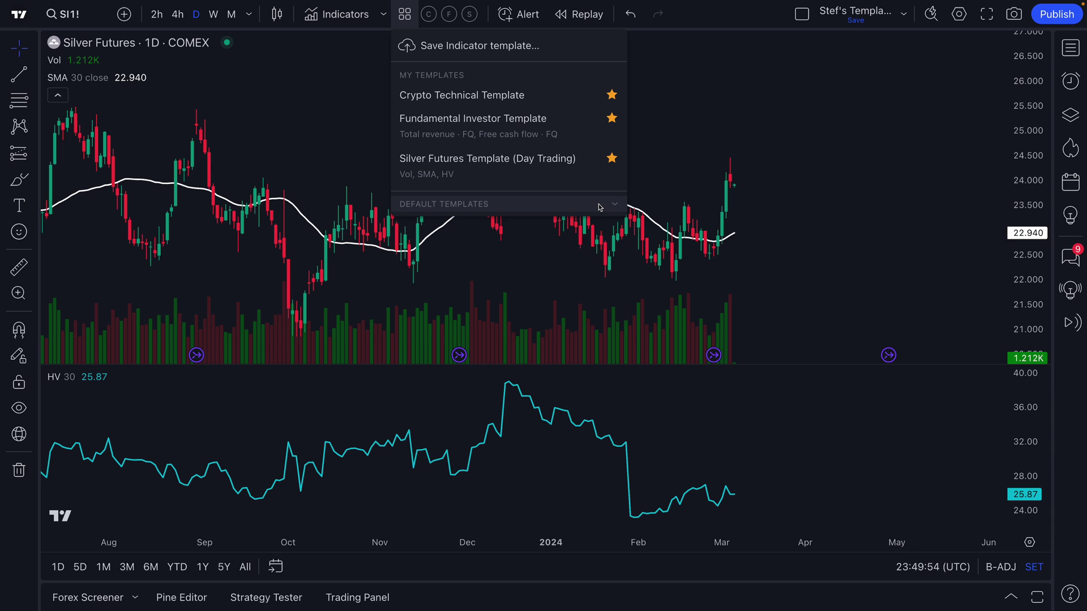